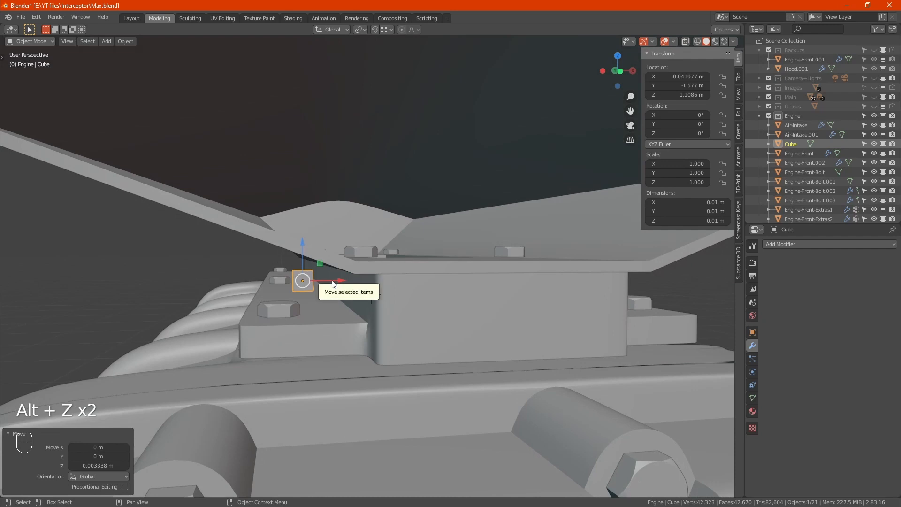
# - Isolate the small cube in local view and stretch its mesh along the X axis by a scale of 2.105
pyautogui.press('KP_Divide')
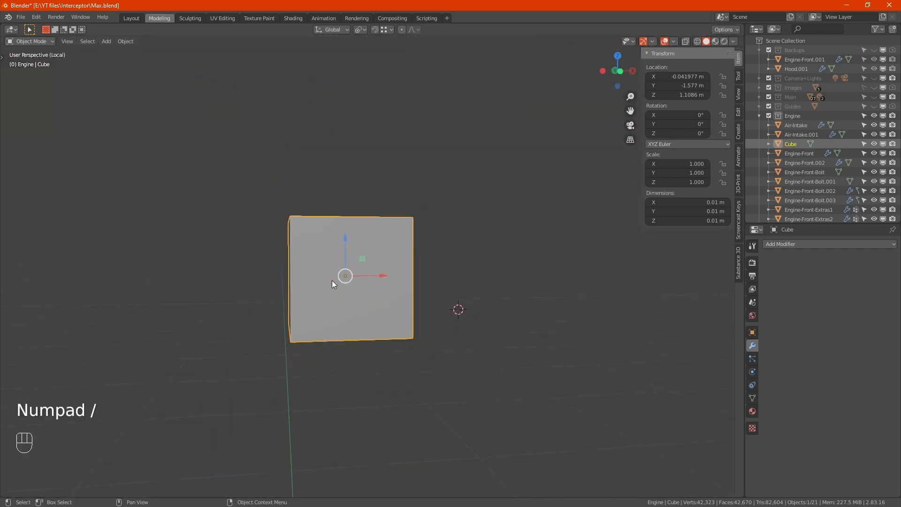
pyautogui.moveTo(286, 288); pyautogui.dragTo(287, 307, button='middle')
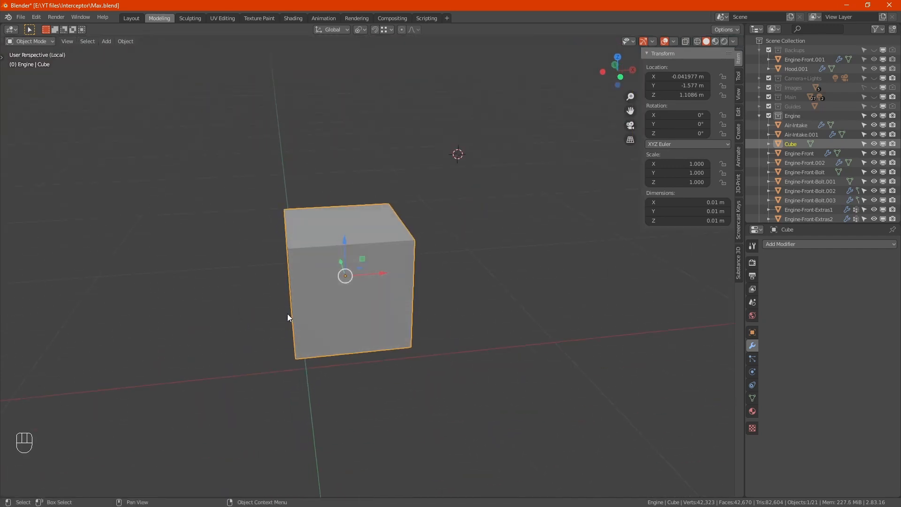
pyautogui.press('Tab')
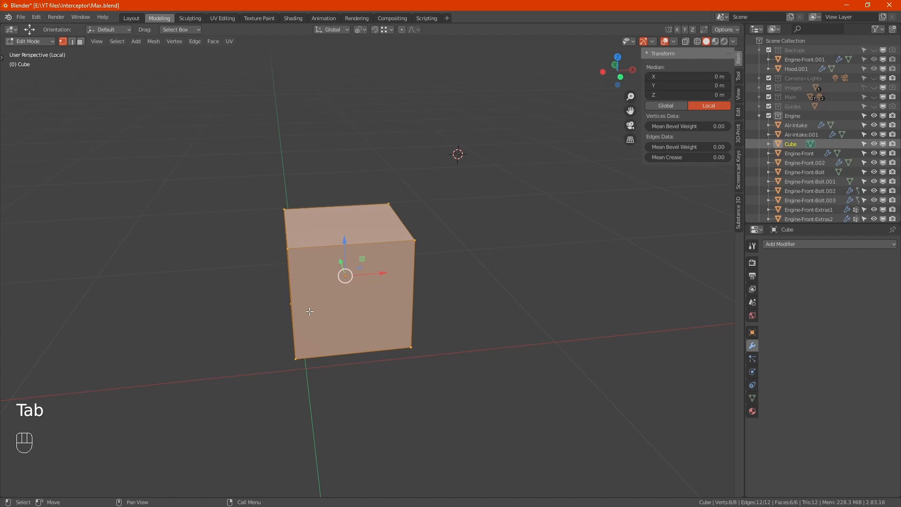
pyautogui.press('s')
pyautogui.press('x')
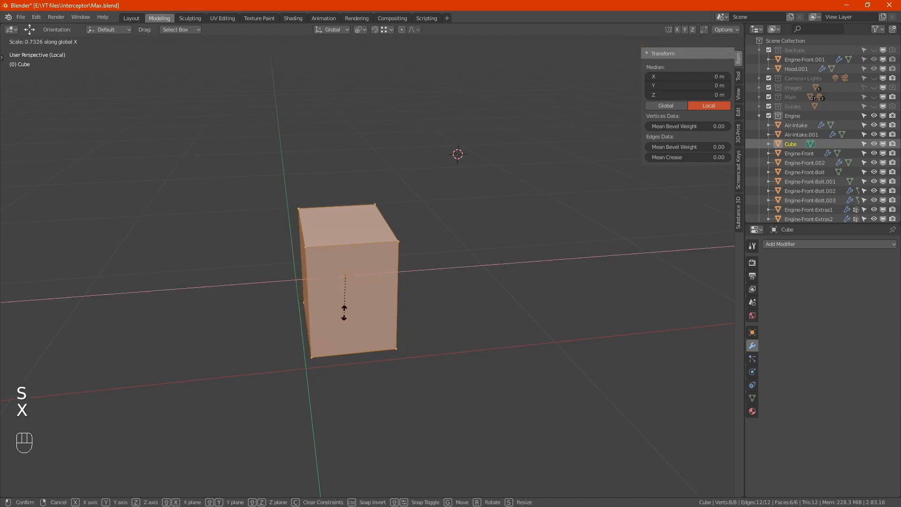
pyautogui.click(317, 378)
# - Add one centred loop cut running lengthwise through the stretched box
pyautogui.keyDown('alt'); pyautogui.moveTo(316, 366); pyautogui.dragTo(410, 330, button='middle'); pyautogui.keyUp('alt')
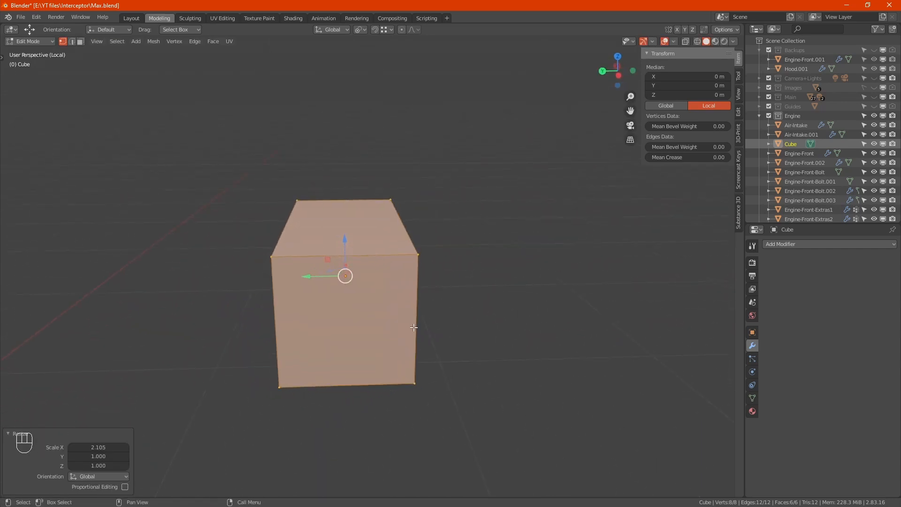
pyautogui.press('2')
pyautogui.press('ctrl')
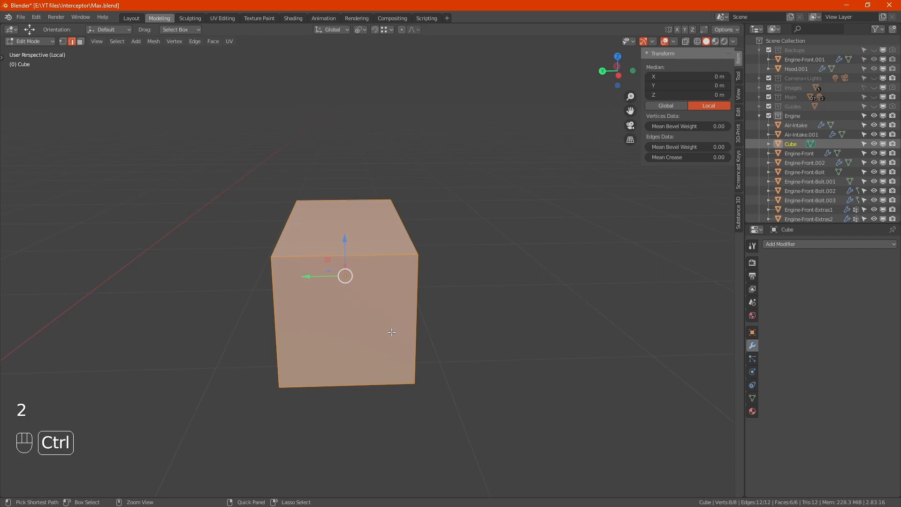
pyautogui.hotkey('ctrl', 'r')
pyautogui.click(351, 261)
pyautogui.rightClick(351, 261)
# - Add a centred crosswise loop cut to the box and bevel it into a band with an offset of about 0.00453 m
pyautogui.keyDown('alt'); pyautogui.moveTo(351, 261); pyautogui.dragTo(337, 304, button='middle'); pyautogui.keyUp('alt')
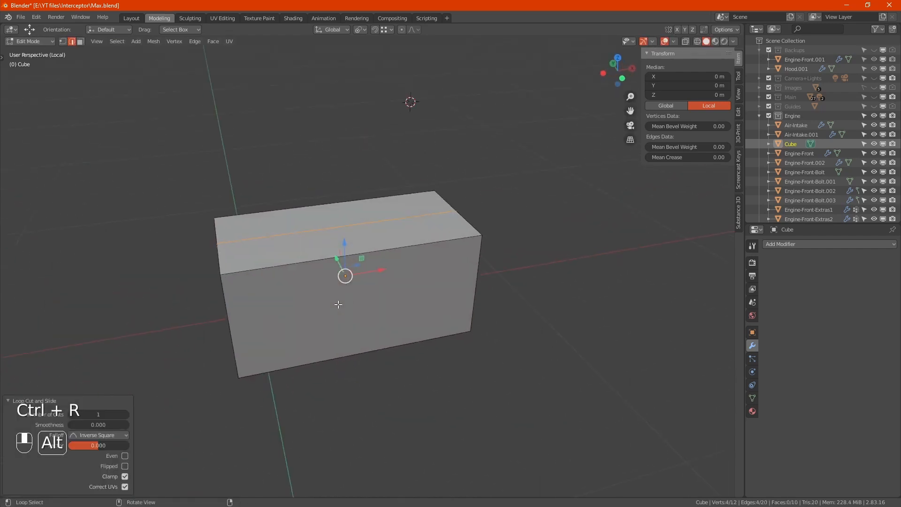
pyautogui.press('ctrl')
pyautogui.hotkey('ctrl', 'r')
pyautogui.click(362, 264)
pyautogui.rightClick(362, 264)
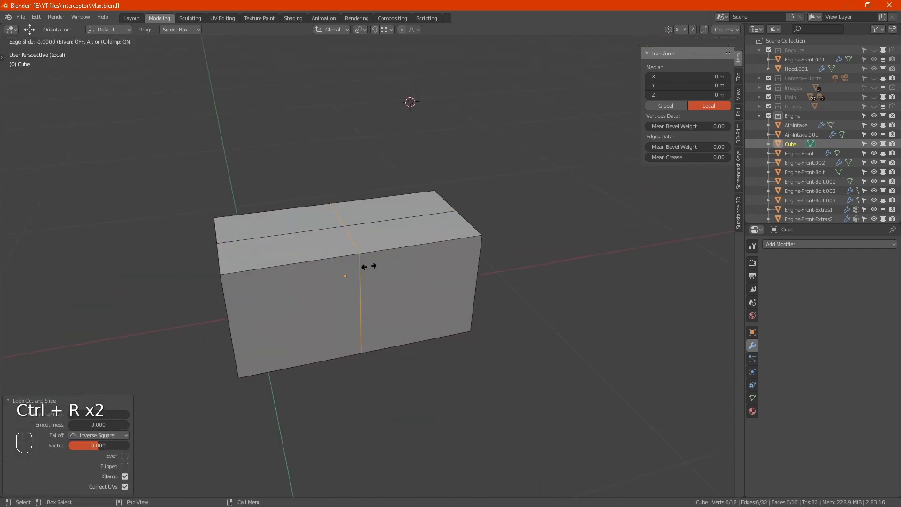
pyautogui.hotkey('ctrl', 'b')
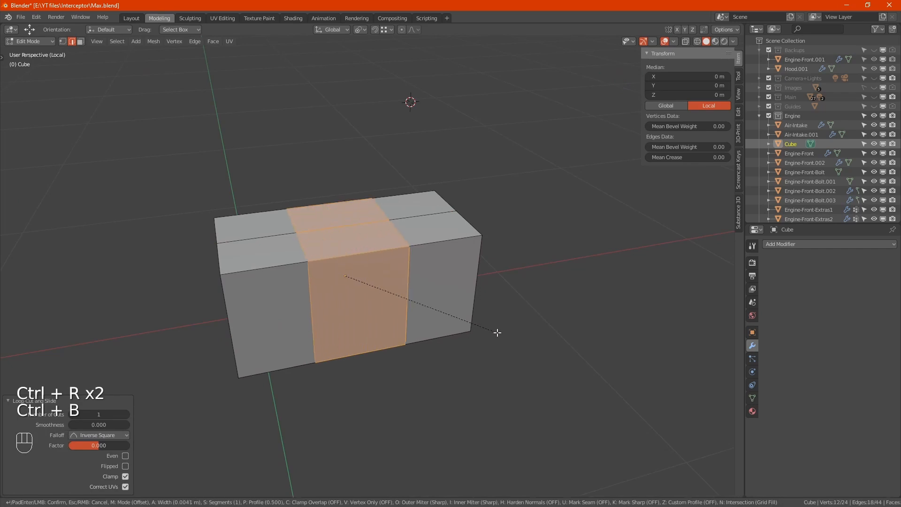
pyautogui.press('shift')
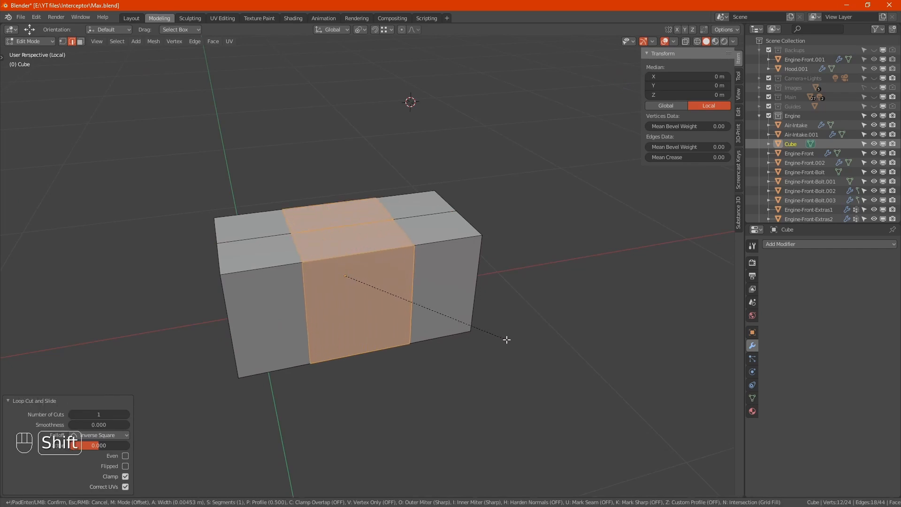
pyautogui.click(506, 339)
# - Add one centred crosswise loop cut through the box's beveled middle band
pyautogui.keyDown('alt'); pyautogui.moveTo(506, 339); pyautogui.dragTo(391, 319, button='middle'); pyautogui.keyUp('alt')
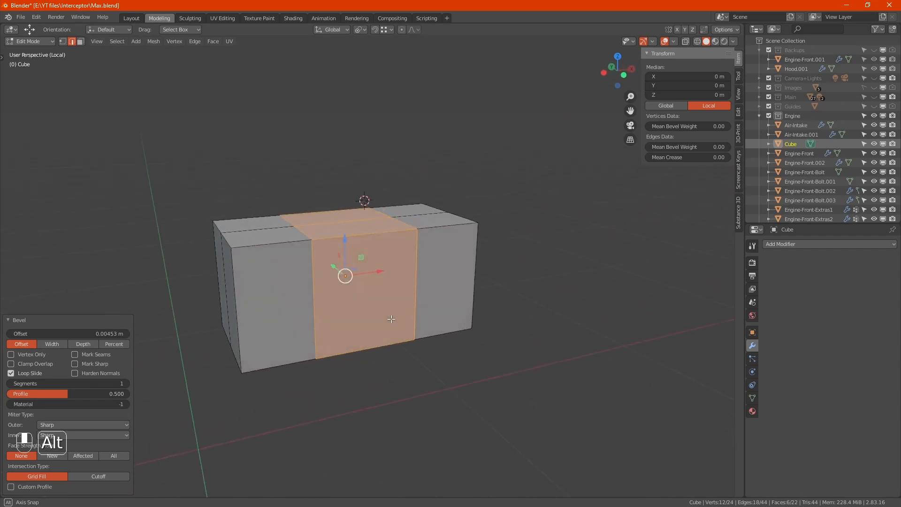
pyautogui.press('ctrl')
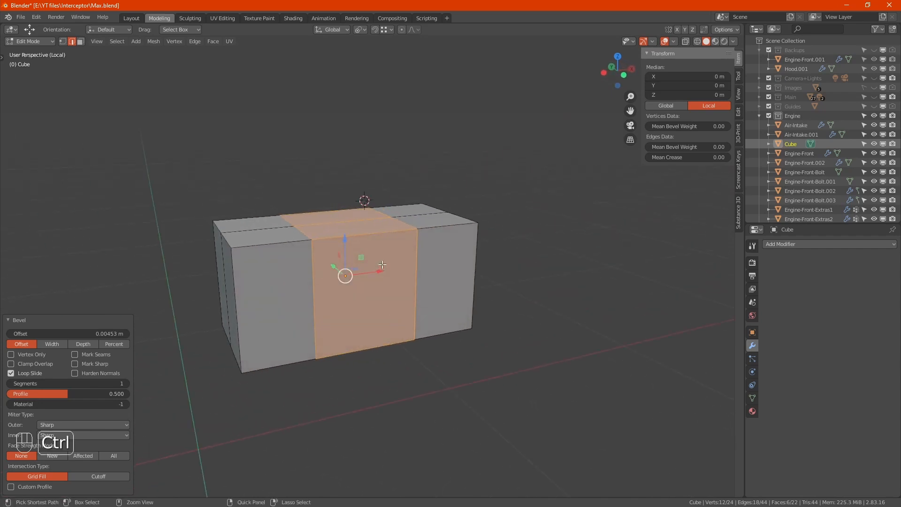
pyautogui.hotkey('ctrl', 'r')
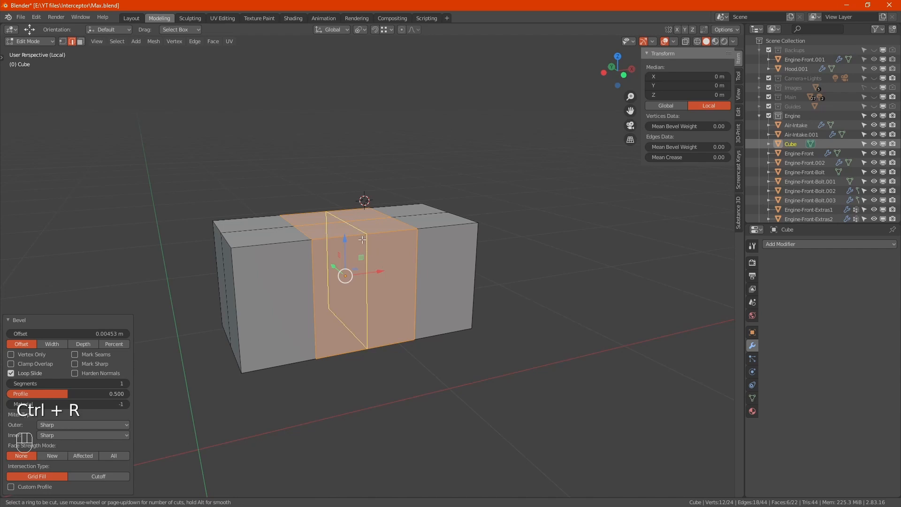
pyautogui.click(362, 240)
pyautogui.rightClick(363, 239)
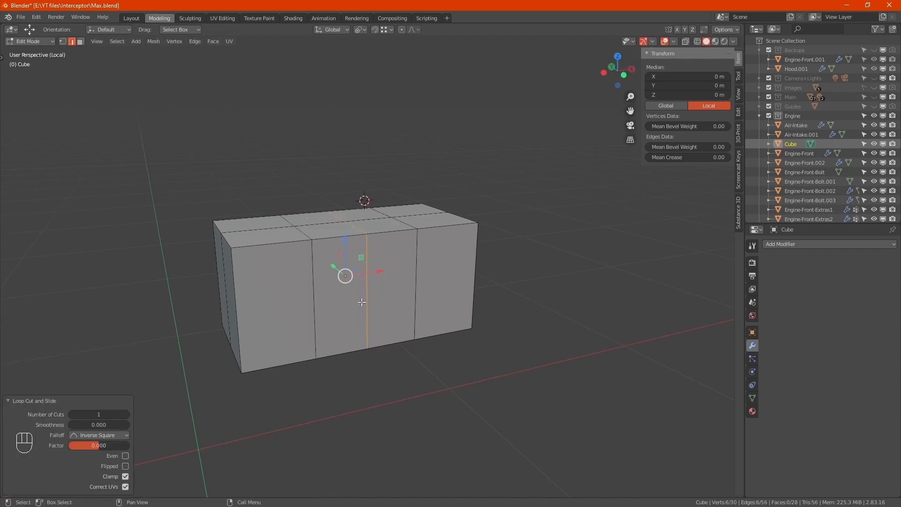
# - Inset the two end faces and the two middle faces on the long side by about 0.000665 m, and again by about 0.001072 m
pyautogui.keyDown('alt'); pyautogui.moveTo(370, 301); pyautogui.dragTo(239, 278); pyautogui.keyUp('alt')
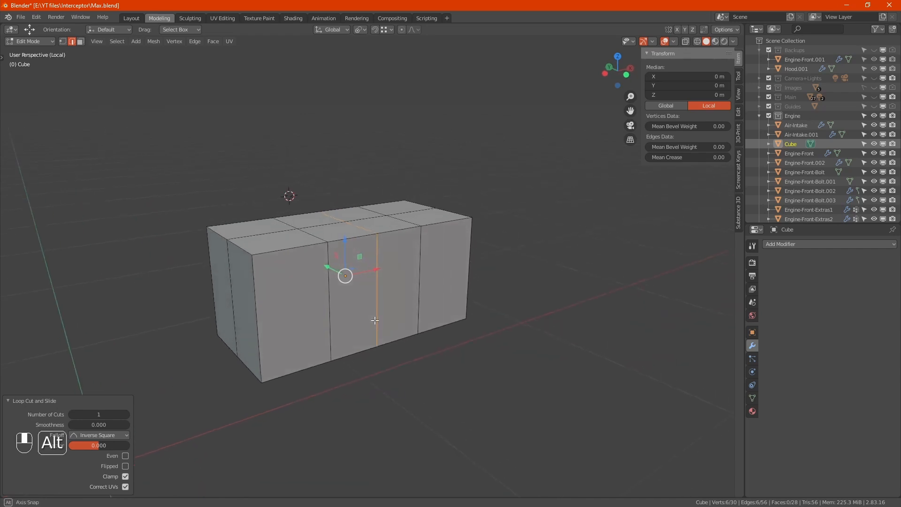
pyautogui.press('3')
pyautogui.click(225, 272)
pyautogui.keyDown('shift'); pyautogui.click(243, 286); pyautogui.keyUp('shift')
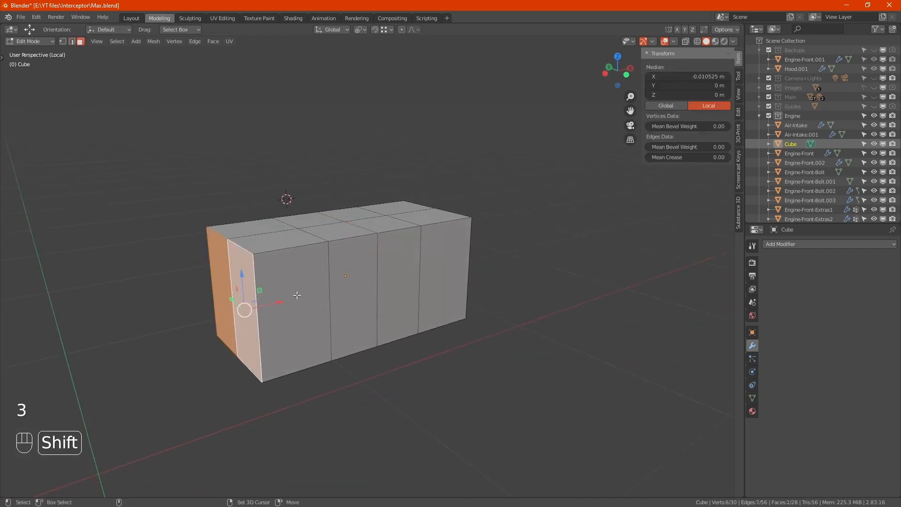
pyautogui.keyDown('shift'); pyautogui.click(367, 275); pyautogui.keyUp('shift')
pyautogui.keyDown('shift'); pyautogui.click(403, 263); pyautogui.keyUp('shift')
pyautogui.press('i')
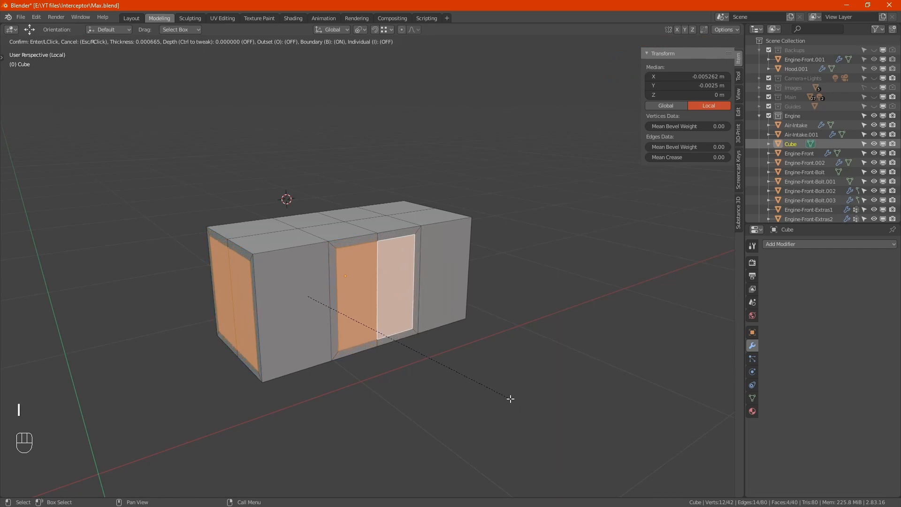
pyautogui.click(510, 399)
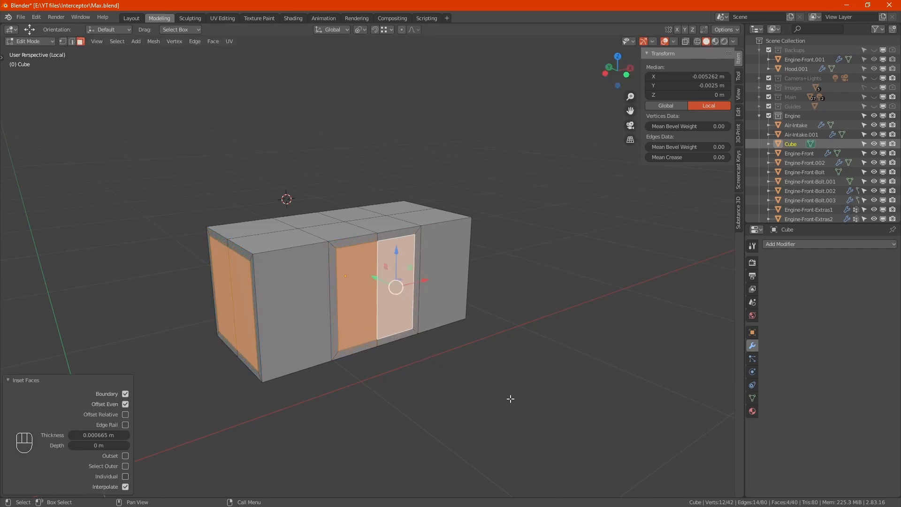
pyautogui.press('i')
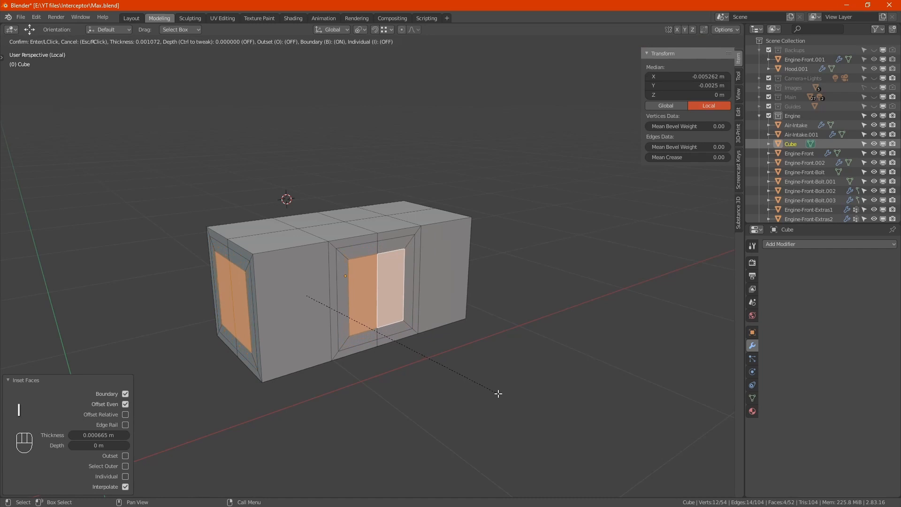
pyautogui.click(358, 274)
# - Reshape the inset faces into hexagons with LoopTools Circle, using the Fit inside method
pyautogui.rightClick(359, 274)
pyautogui.moveTo(339, 241)
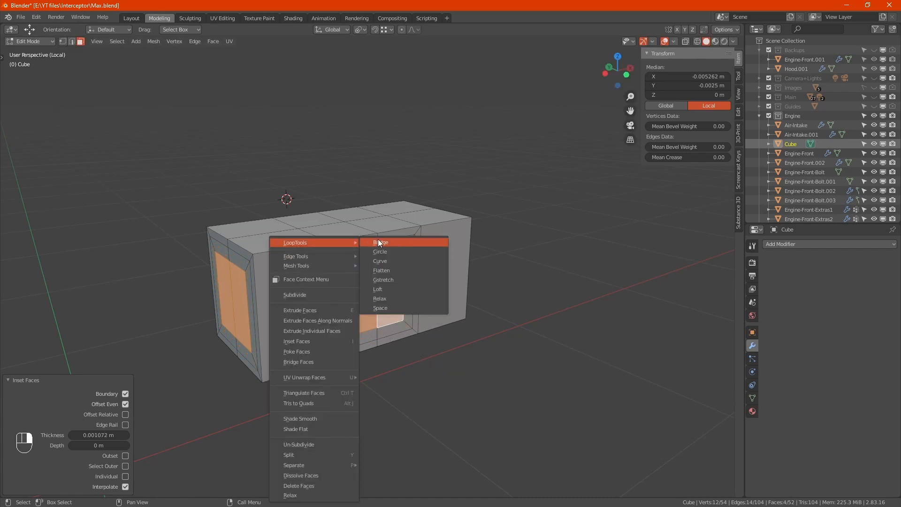
pyautogui.click(389, 251)
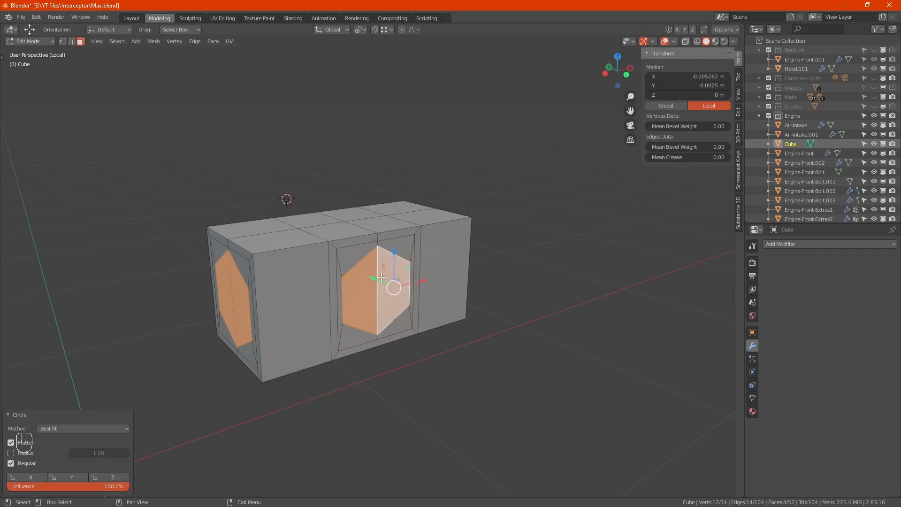
pyautogui.click(98, 428)
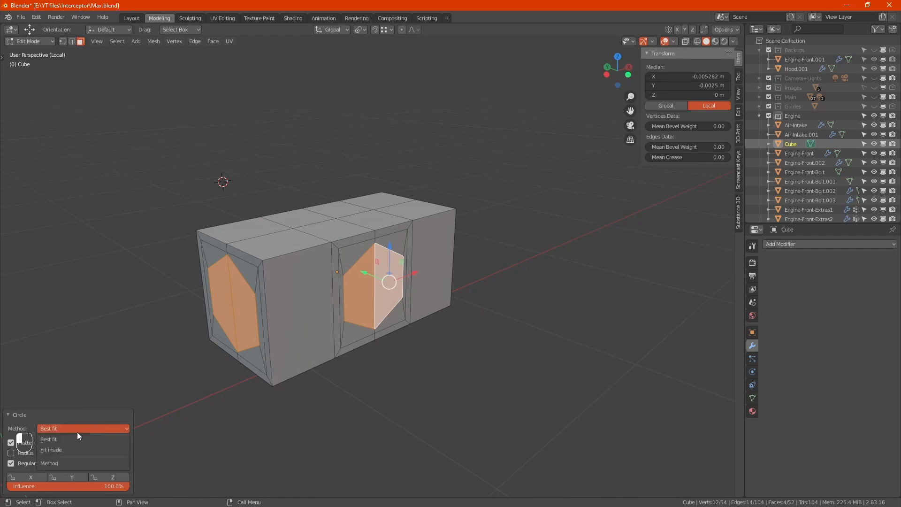
pyautogui.click(57, 451)
# - Extrude the two-face hexagon on the box's end outward along the X axis by about -0.001958 m
pyautogui.keyDown('alt'); pyautogui.moveTo(412, 286); pyautogui.dragTo(356, 321, button='middle'); pyautogui.keyUp('alt')
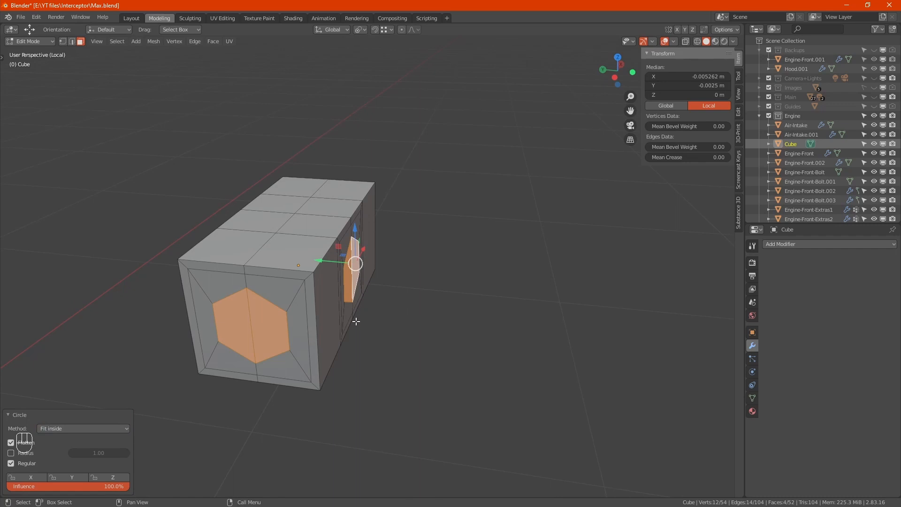
pyautogui.click(237, 321)
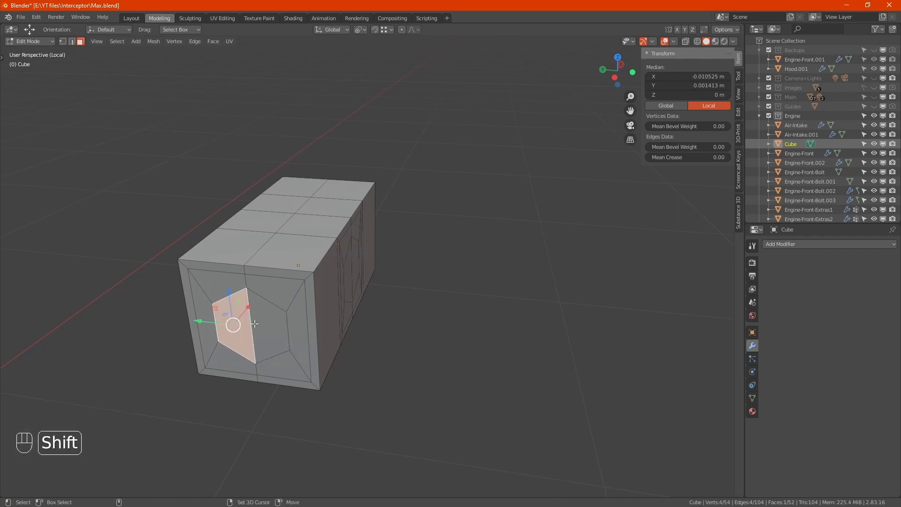
pyautogui.keyDown('shift'); pyautogui.click(269, 323); pyautogui.keyUp('shift')
pyautogui.keyDown('alt'); pyautogui.moveTo(318, 324); pyautogui.dragTo(291, 329, button='middle'); pyautogui.keyUp('alt')
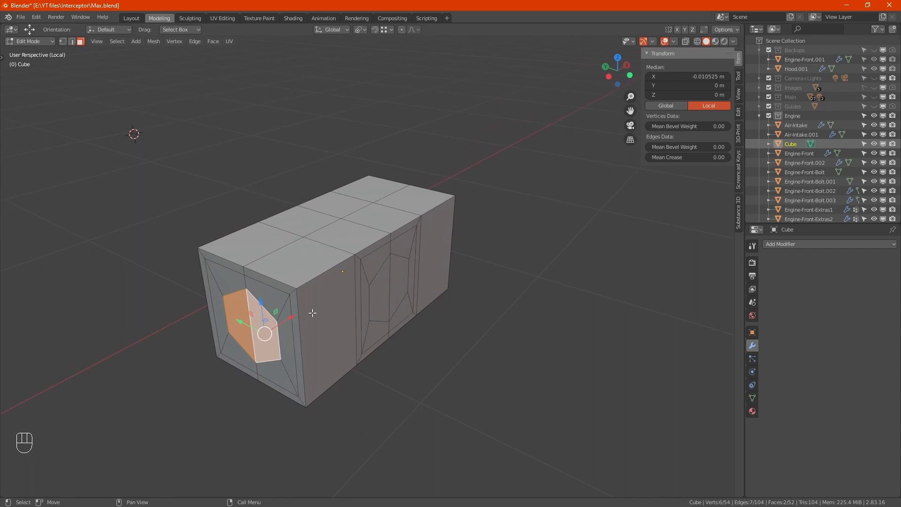
pyautogui.press('.')
pyautogui.click(319, 255)
pyautogui.keyDown('alt'); pyautogui.moveTo(319, 255); pyautogui.dragTo(383, 260, button='middle'); pyautogui.keyUp('alt')
pyautogui.press('e')
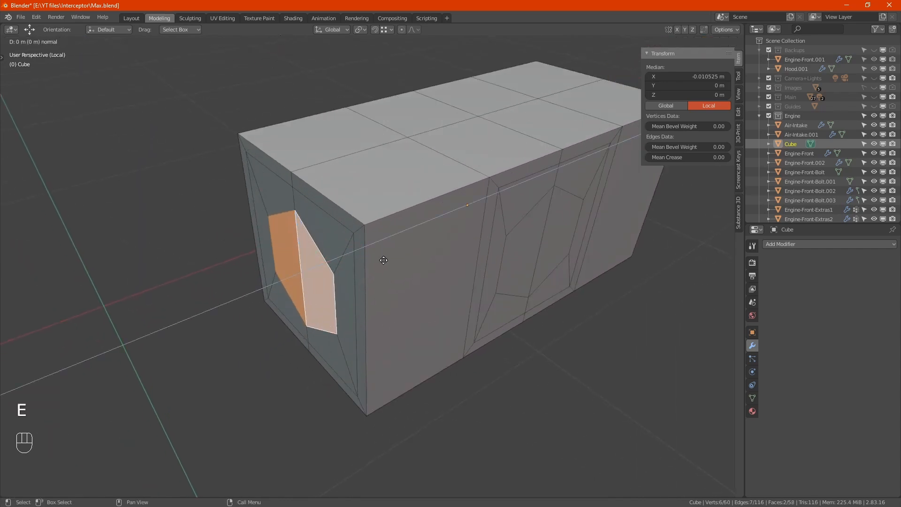
pyautogui.press('x')
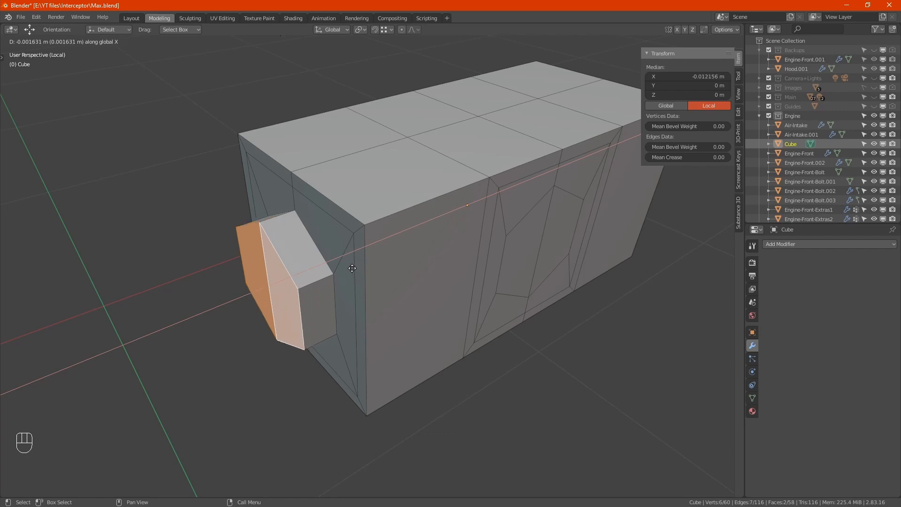
pyautogui.click(347, 270)
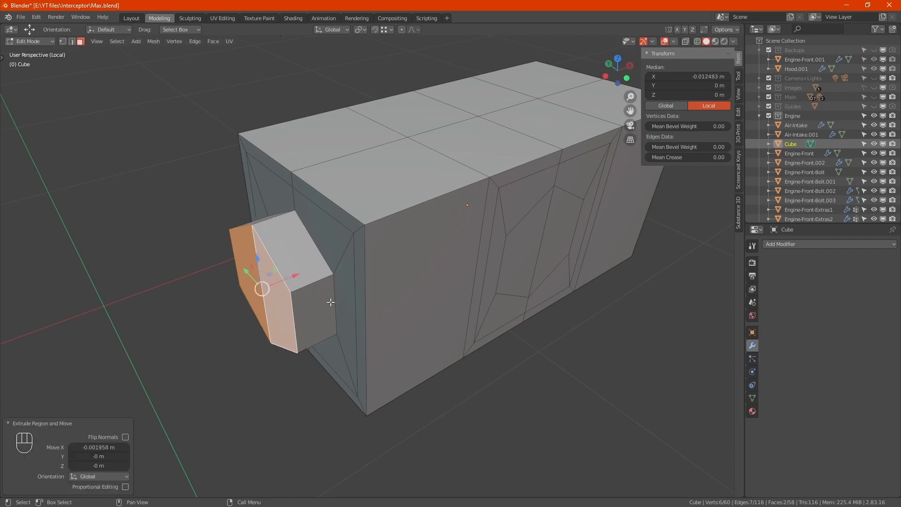
# - Widen the protruding hexagon with an extrusion scaled to 1.409, and extrude it outward along X by about -0.0022 m
pyautogui.press('e')
pyautogui.press('s')
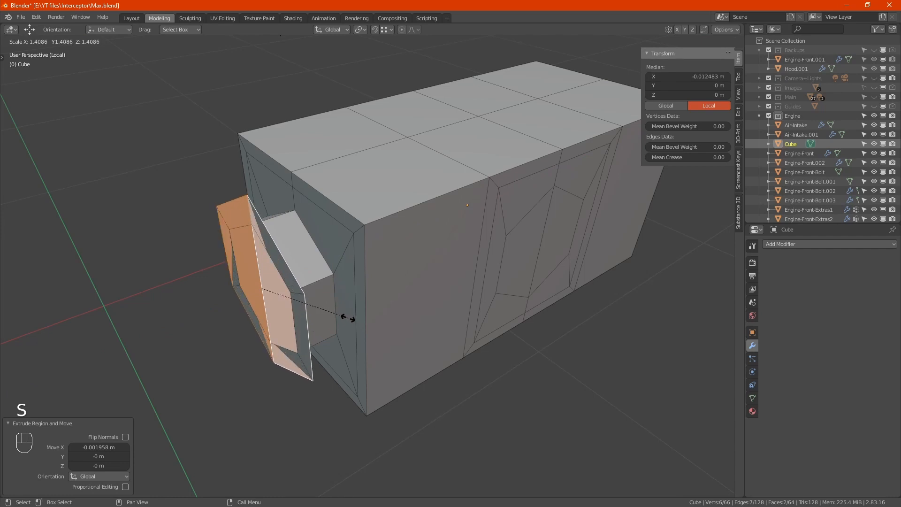
pyautogui.click(348, 318)
pyautogui.press('e')
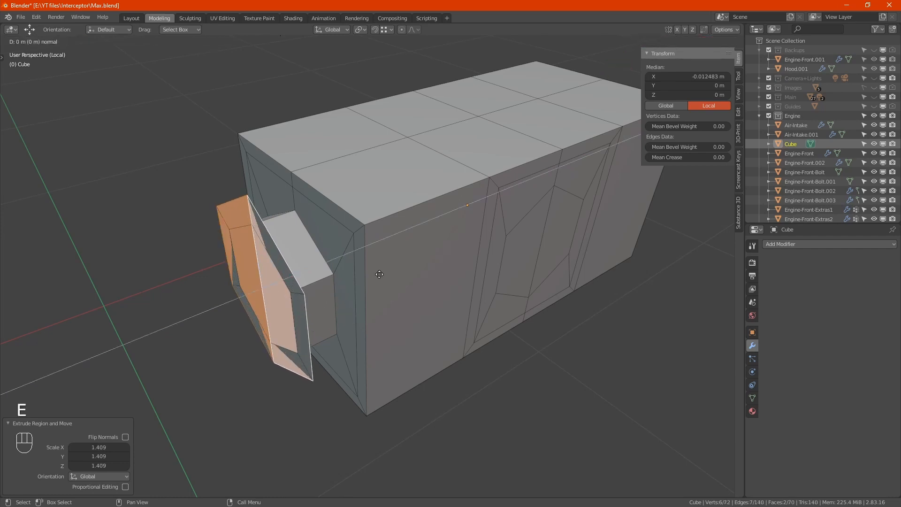
pyautogui.press('x')
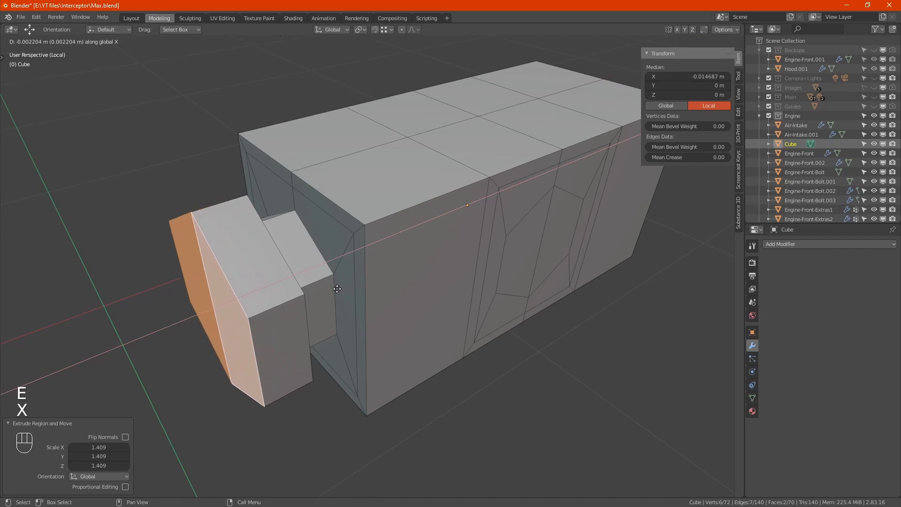
pyautogui.click(337, 289)
# - Set the mean crease to 1 on both hexagonal rims of the fitting's head and the edges connecting them
pyautogui.press('2')
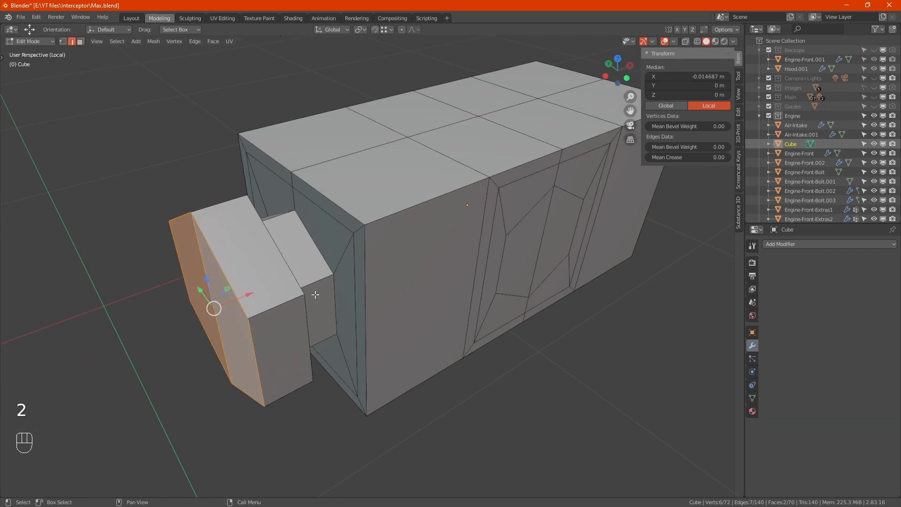
pyautogui.keyDown('alt'); pyautogui.keyDown('shift'); pyautogui.click(223, 266); pyautogui.keyUp('shift'); pyautogui.keyUp('alt')
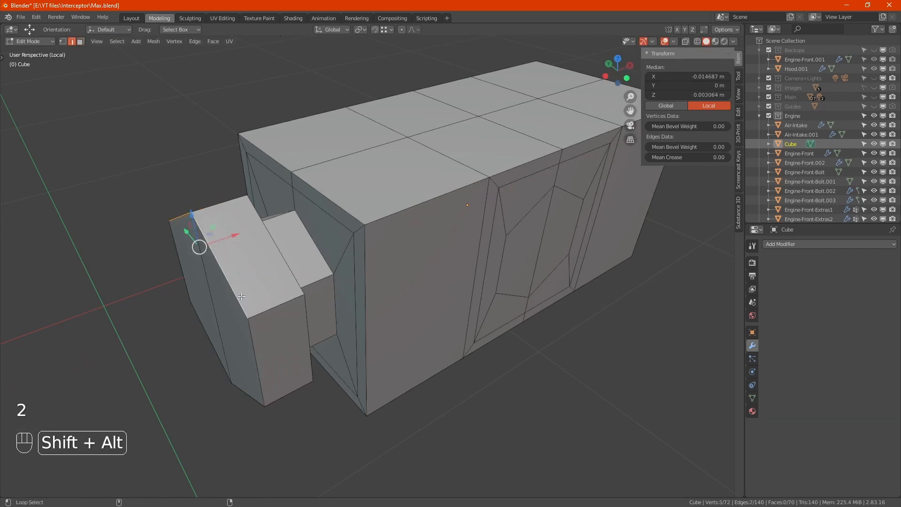
pyautogui.keyDown('alt'); pyautogui.keyDown('shift'); pyautogui.click(259, 355); pyautogui.keyUp('shift'); pyautogui.keyUp('alt')
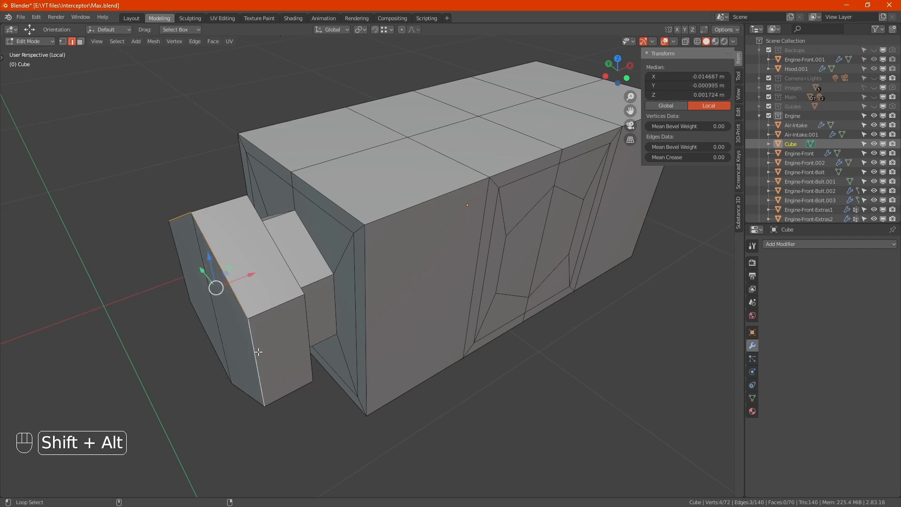
pyautogui.keyDown('alt'); pyautogui.keyDown('shift'); pyautogui.click(195, 292); pyautogui.keyUp('shift'); pyautogui.keyUp('alt')
pyautogui.keyDown('alt'); pyautogui.keyDown('shift'); pyautogui.click(226, 377); pyautogui.keyUp('shift'); pyautogui.keyUp('alt')
pyautogui.keyDown('alt'); pyautogui.keyDown('shift'); pyautogui.click(308, 354); pyautogui.keyUp('shift'); pyautogui.keyUp('alt')
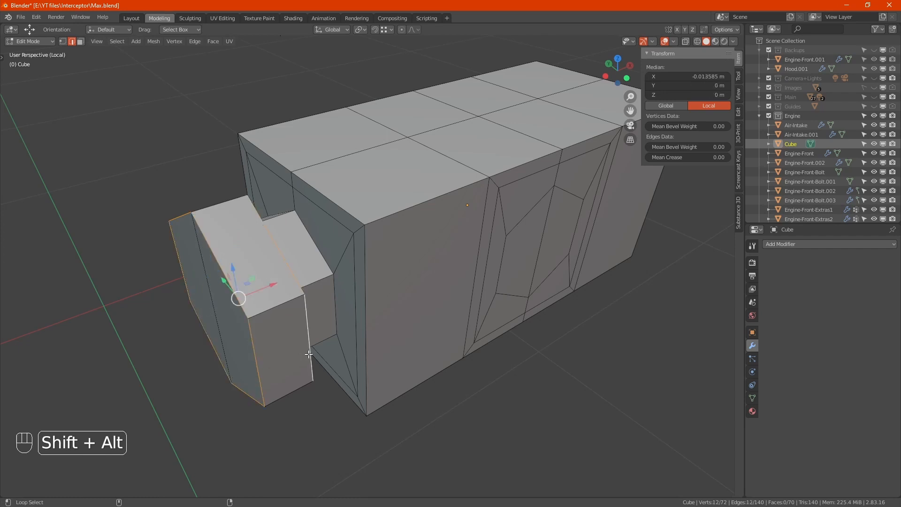
pyautogui.moveTo(268, 254); pyautogui.dragTo(244, 252, button='middle')
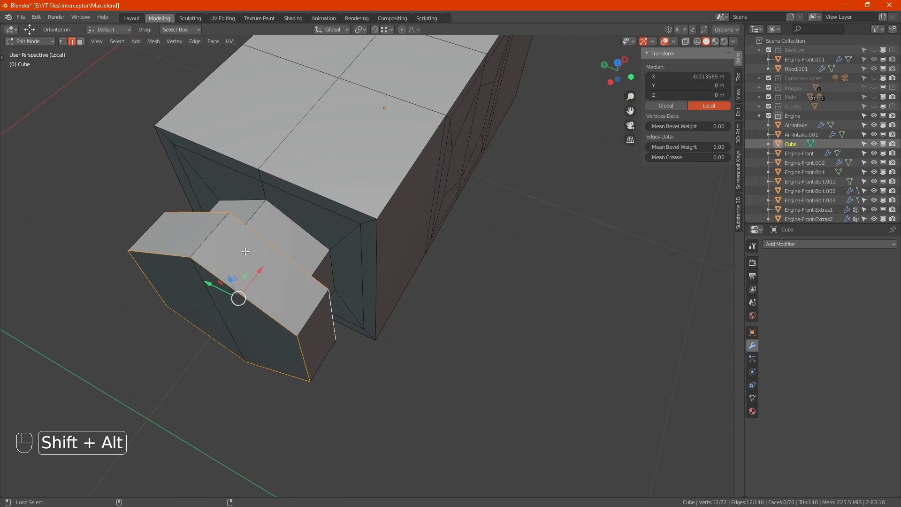
pyautogui.keyDown('alt'); pyautogui.keyDown('shift'); pyautogui.click(213, 238); pyautogui.keyUp('shift'); pyautogui.keyUp('alt')
pyautogui.hotkey('ctrl', 'z')
pyautogui.keyDown('shift'); pyautogui.click(209, 235); pyautogui.keyUp('shift')
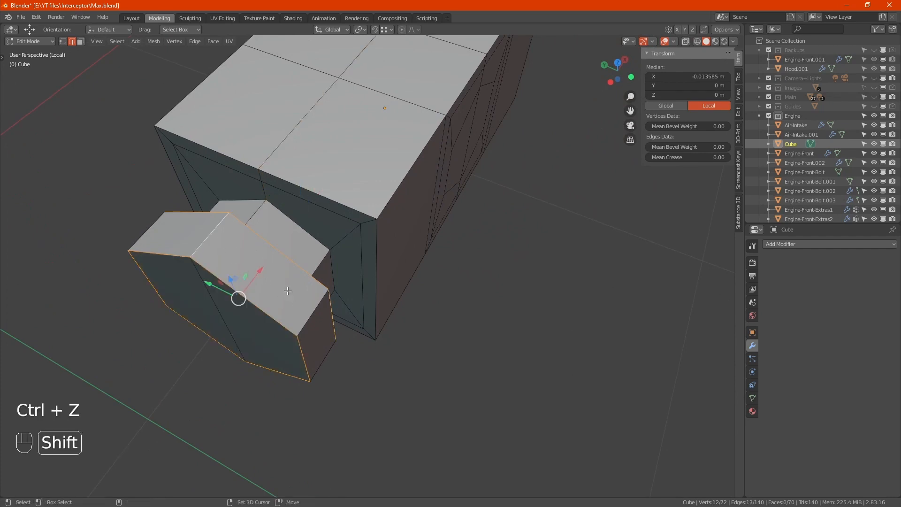
pyautogui.keyDown('shift'); pyautogui.click(284, 310); pyautogui.keyUp('shift')
pyautogui.keyDown('shift'); pyautogui.click(160, 232); pyautogui.keyUp('shift')
pyautogui.moveTo(162, 234); pyautogui.dragTo(221, 187, button='middle')
pyautogui.keyDown('shift'); pyautogui.click(237, 397); pyautogui.keyUp('shift')
pyautogui.keyDown('shift'); pyautogui.click(233, 409); pyautogui.keyUp('shift')
pyautogui.keyDown('alt'); pyautogui.moveTo(235, 408); pyautogui.dragTo(364, 366); pyautogui.keyUp('alt')
pyautogui.keyDown('shift'); pyautogui.click(197, 322); pyautogui.keyUp('shift')
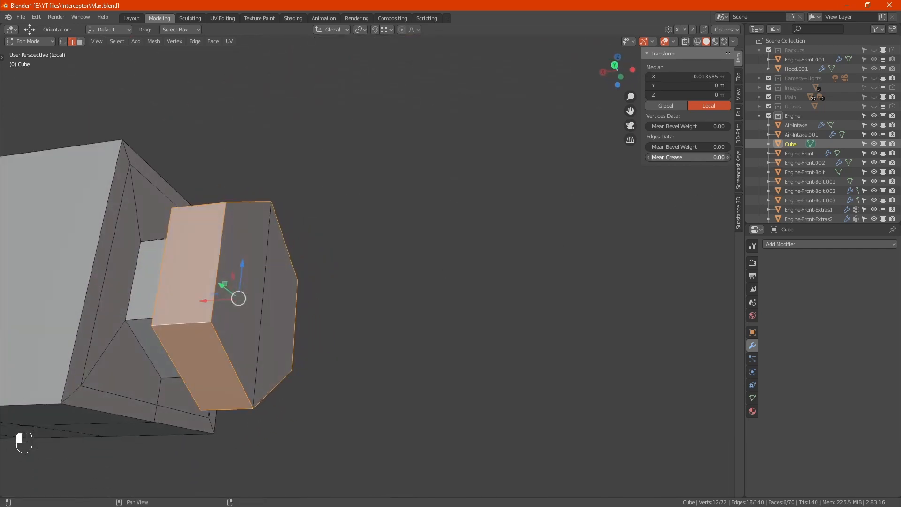
pyautogui.click(723, 153)
pyautogui.write('1')
pyautogui.press('Return')
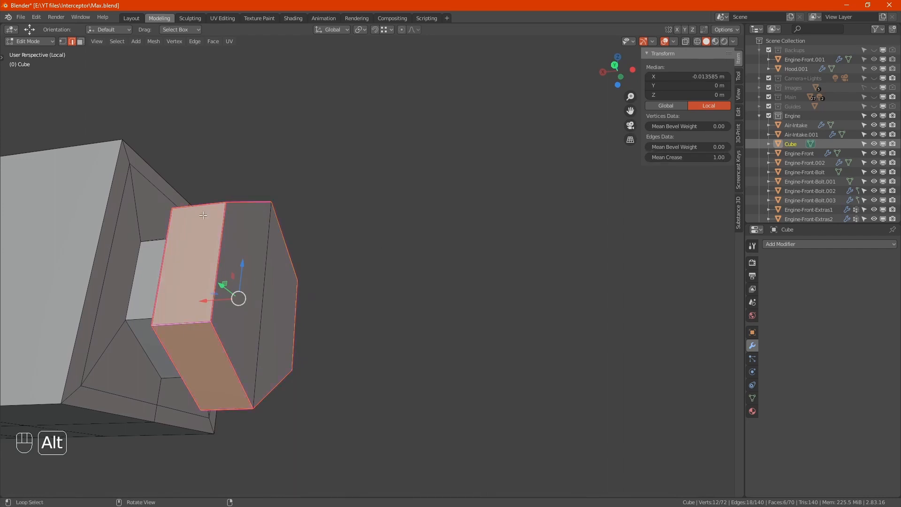
# - Set the mean crease to 1 on the edge loops at both ends of the fitting's neck
pyautogui.keyDown('alt'); pyautogui.moveTo(197, 263); pyautogui.dragTo(225, 252); pyautogui.keyUp('alt')
pyautogui.keyDown('alt'); pyautogui.click(213, 260); pyautogui.keyUp('alt')
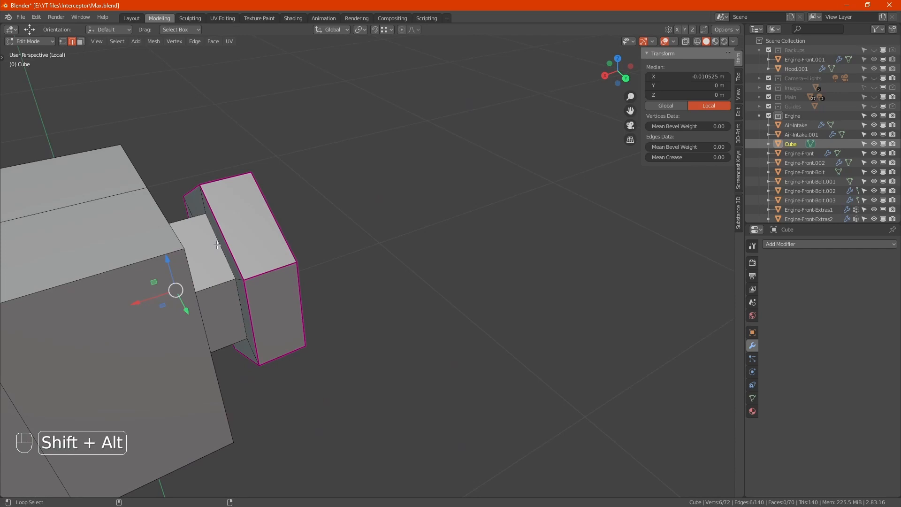
pyautogui.keyDown('alt'); pyautogui.keyDown('shift'); pyautogui.click(217, 245); pyautogui.keyUp('shift'); pyautogui.keyUp('alt')
pyautogui.click(675, 157)
pyautogui.write('1')
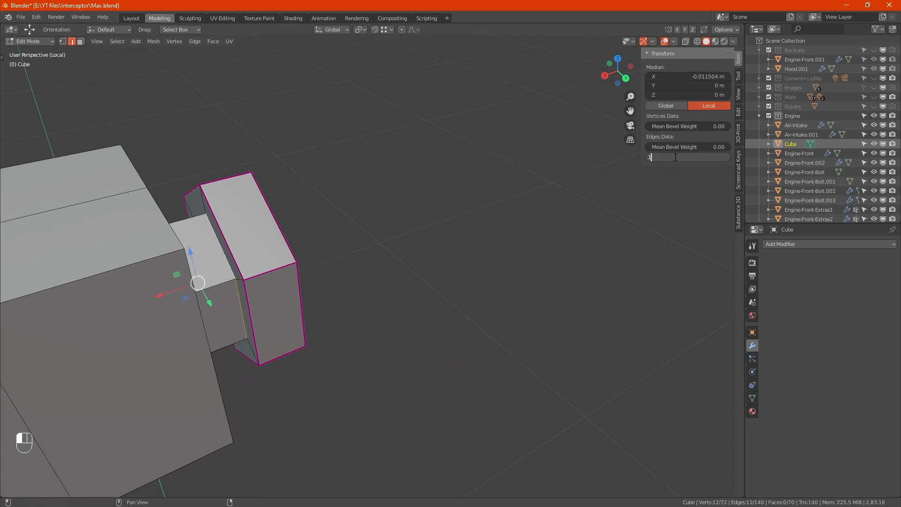
pyautogui.press('Return')
# - Add a Subdivision Surface modifier to the cube with 2 viewport subdivisions
pyautogui.click(782, 244)
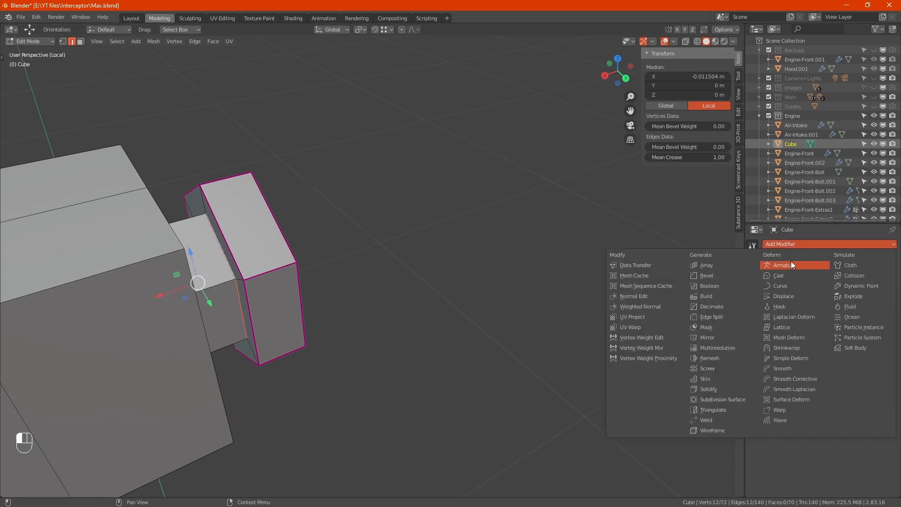
pyautogui.click(724, 398)
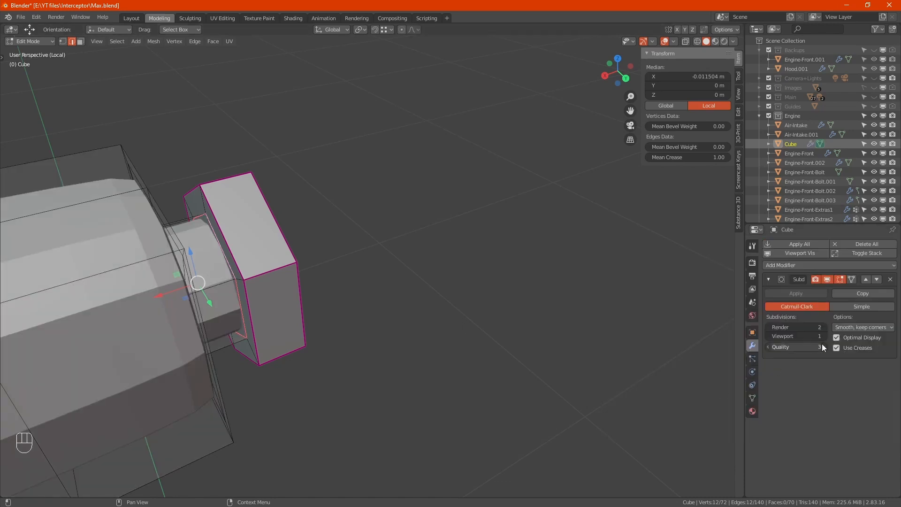
pyautogui.click(824, 335)
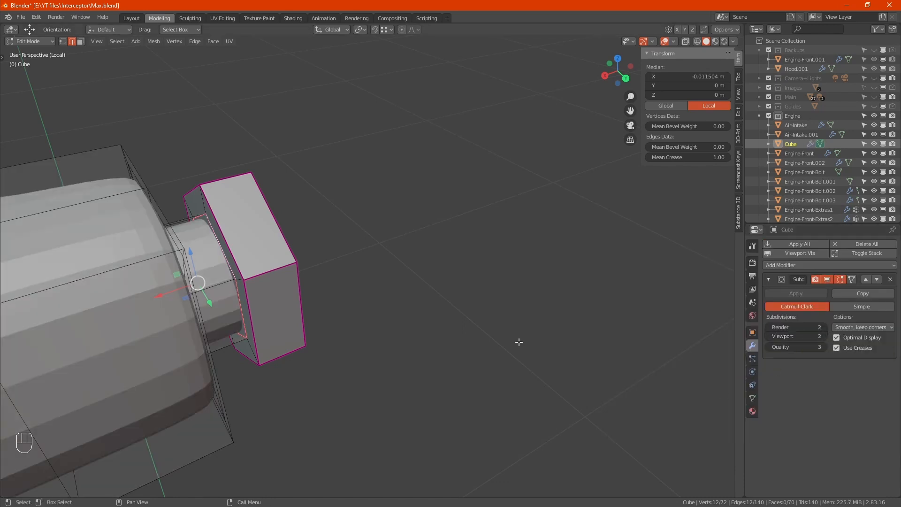
# - Shade the object smooth in Object Mode and enable Auto Smooth for its normals
pyautogui.press('Tab')
pyautogui.rightClick(123, 251)
pyautogui.click(120, 253)
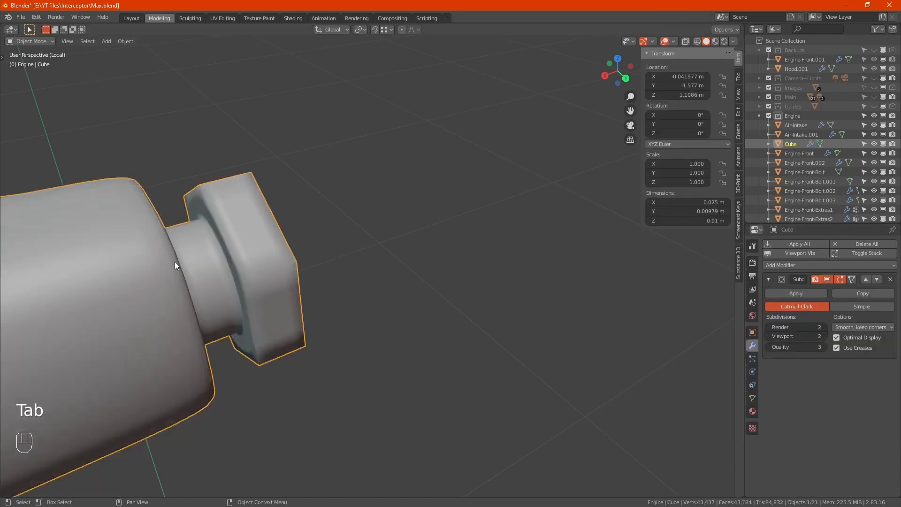
pyautogui.click(751, 398)
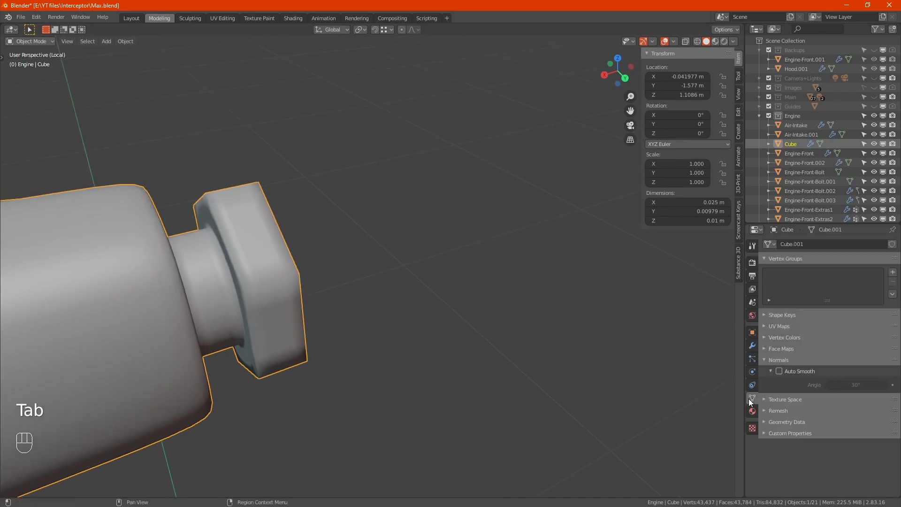
pyautogui.click(779, 371)
pyautogui.moveTo(354, 291)
pyautogui.keyDown('alt'); pyautogui.mouseDown(button='middle')
pyautogui.moveTo(402, 284)
pyautogui.moveTo(251, 245)
pyautogui.moveTo(168, 290)
pyautogui.moveTo(242, 291)
pyautogui.moveTo(267, 312)
pyautogui.mouseUp(button='middle'); pyautogui.keyUp('alt')
# - Select the whole perimeter of the box's top face in Edit Mode and set its mean crease to 1
pyautogui.press('Tab')
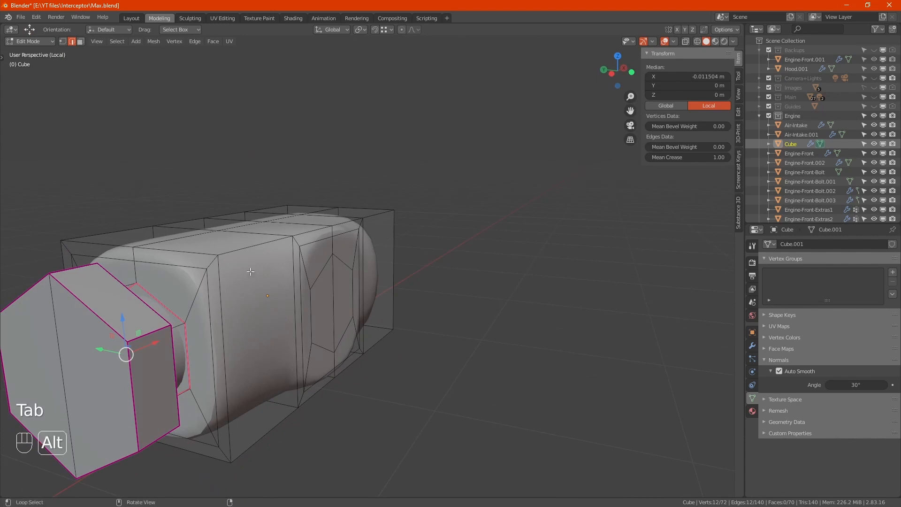
pyautogui.keyDown('alt'); pyautogui.click(256, 245); pyautogui.keyUp('alt')
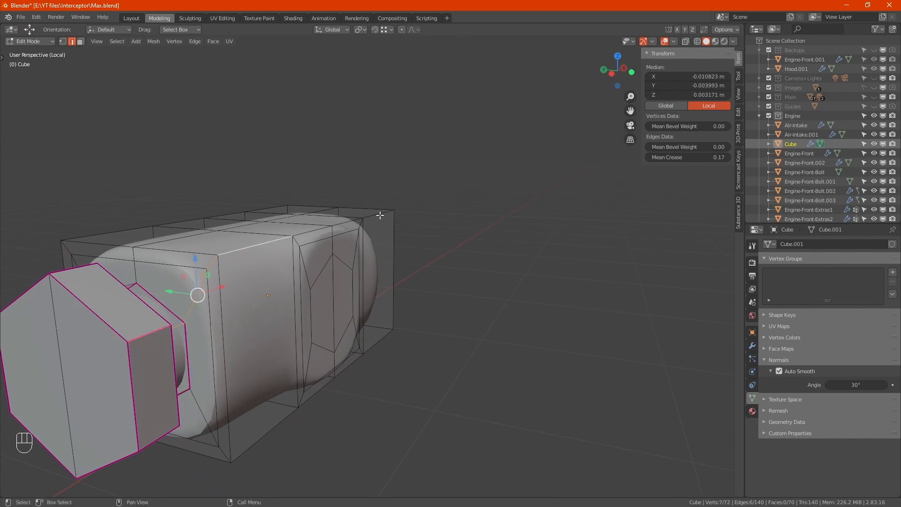
pyautogui.click(379, 214)
pyautogui.keyDown('ctrl'); pyautogui.click(249, 241); pyautogui.keyUp('ctrl')
pyautogui.keyDown('shift'); pyautogui.click(111, 230); pyautogui.keyUp('shift')
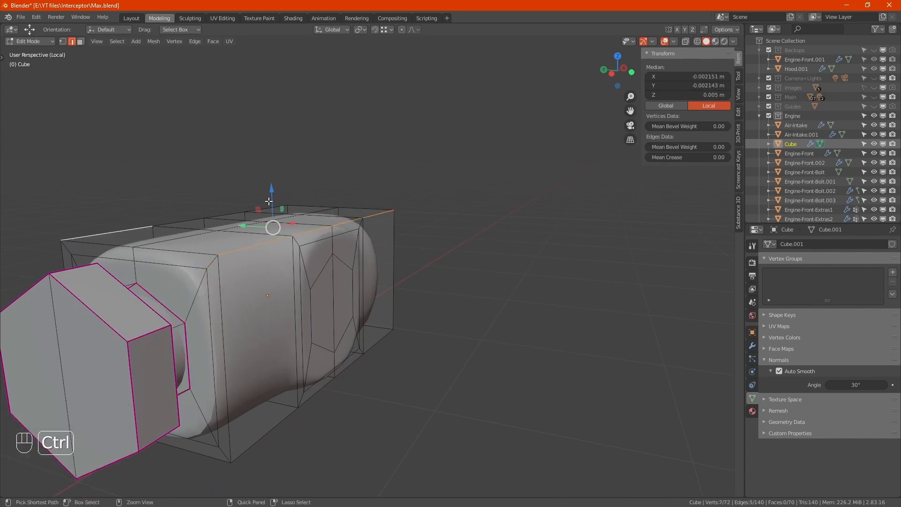
pyautogui.keyDown('ctrl'); pyautogui.click(273, 204); pyautogui.keyUp('ctrl')
pyautogui.keyDown('ctrl'); pyautogui.click(371, 207); pyautogui.keyUp('ctrl')
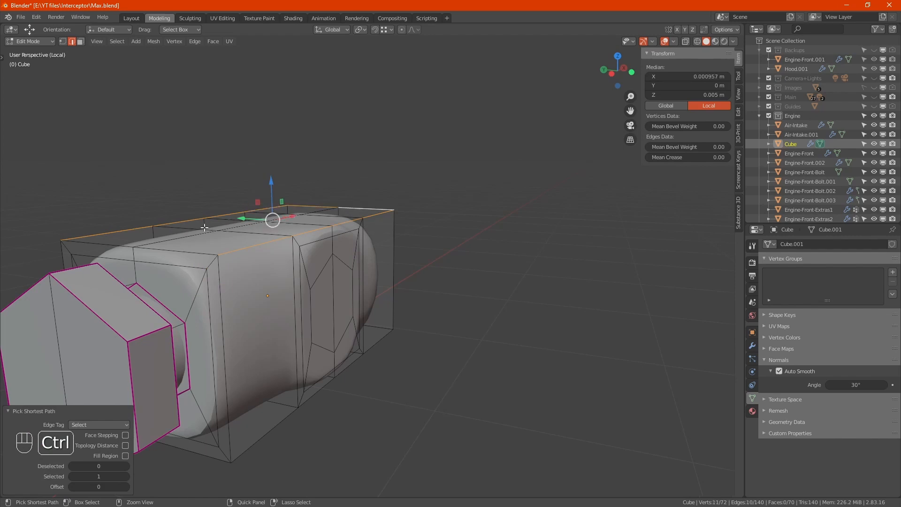
pyautogui.keyDown('ctrl'); pyautogui.click(114, 242); pyautogui.keyUp('ctrl')
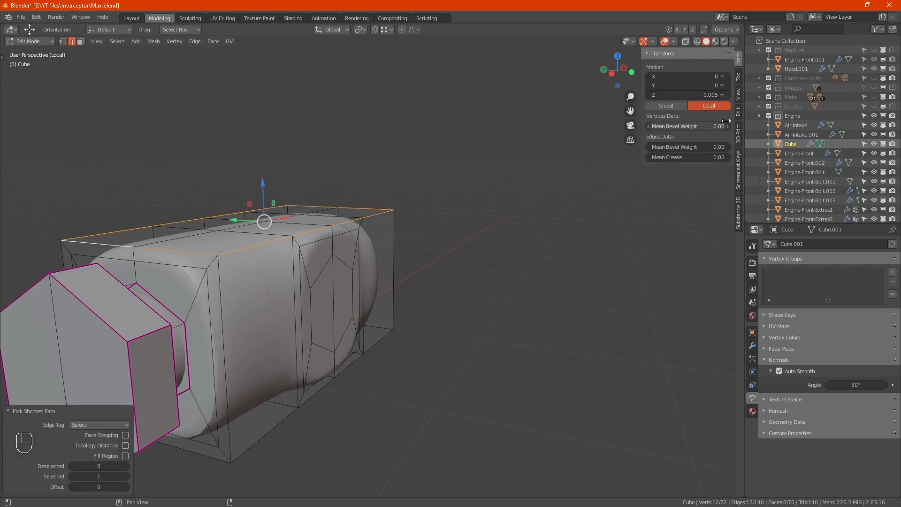
pyautogui.click(692, 157)
pyautogui.write('1')
pyautogui.press('Return')
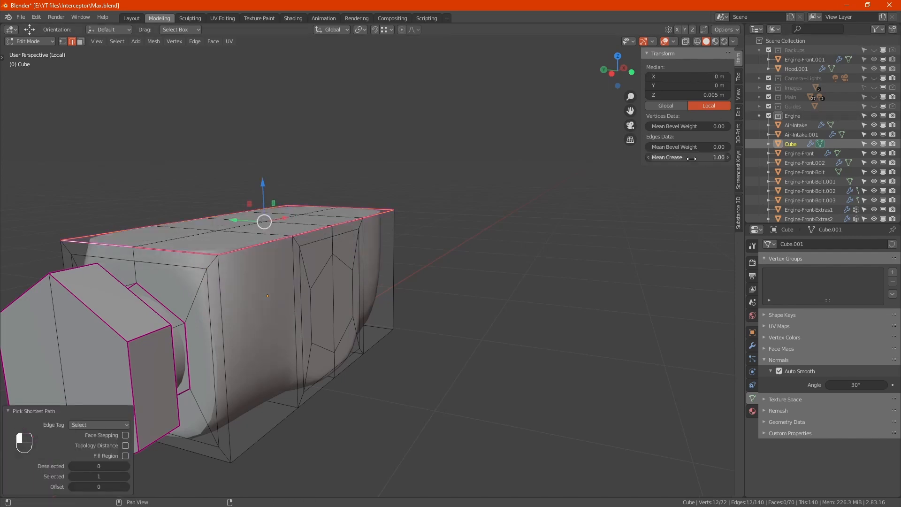
# - Set the mean crease to 1 on the box's four vertical corner edges and the perimeter of its bottom face
pyautogui.keyDown('alt'); pyautogui.click(394, 286); pyautogui.keyUp('alt')
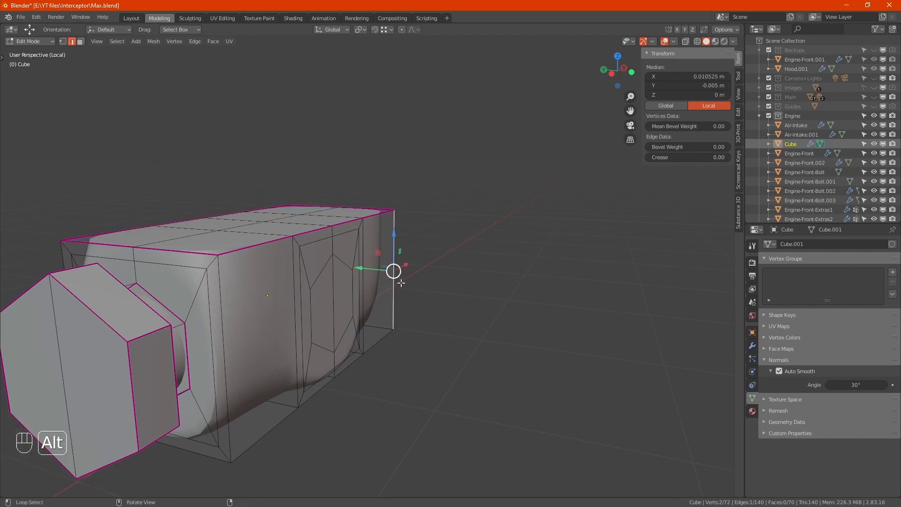
pyautogui.keyDown('alt'); pyautogui.keyDown('shift'); pyautogui.click(383, 348); pyautogui.keyUp('shift'); pyautogui.keyUp('alt')
pyautogui.keyDown('alt'); pyautogui.keyDown('shift'); pyautogui.click(268, 439); pyautogui.keyUp('shift'); pyautogui.keyUp('alt')
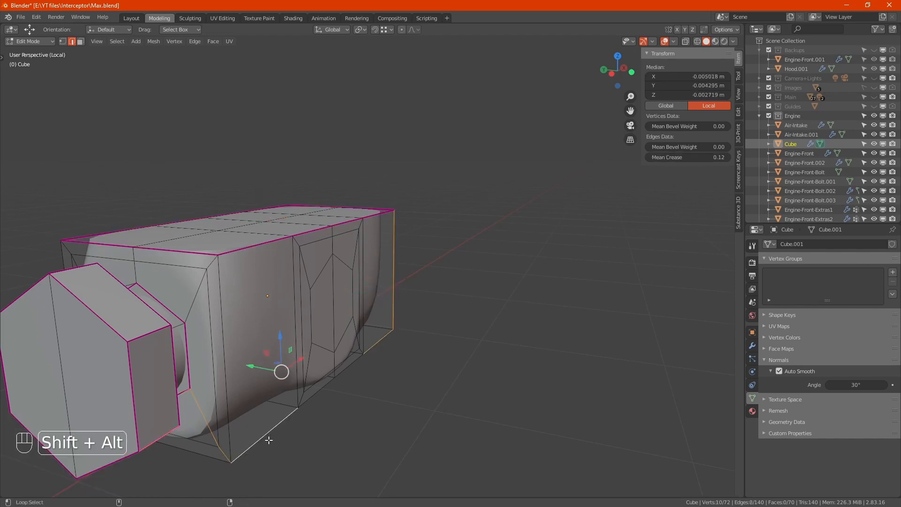
pyautogui.keyDown('alt'); pyautogui.keyDown('shift'); pyautogui.click(322, 397); pyautogui.keyUp('shift'); pyautogui.keyUp('alt')
pyautogui.keyDown('ctrl'); pyautogui.moveTo(141, 357); pyautogui.dragTo(224, 450); pyautogui.keyUp('ctrl')
pyautogui.keyDown('shift'); pyautogui.click(227, 453); pyautogui.keyUp('shift')
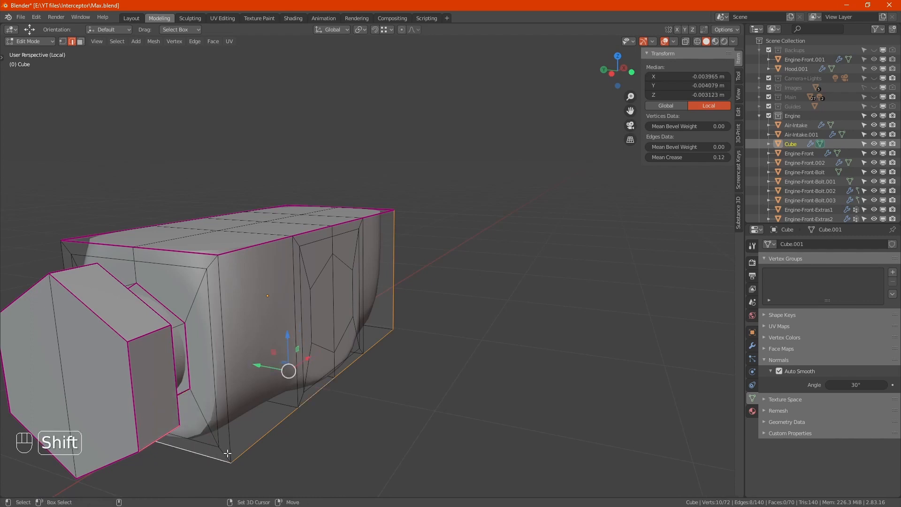
pyautogui.keyDown('shift'); pyautogui.click(228, 436); pyautogui.keyUp('shift')
pyautogui.keyDown('shift'); pyautogui.click(65, 259); pyautogui.keyUp('shift')
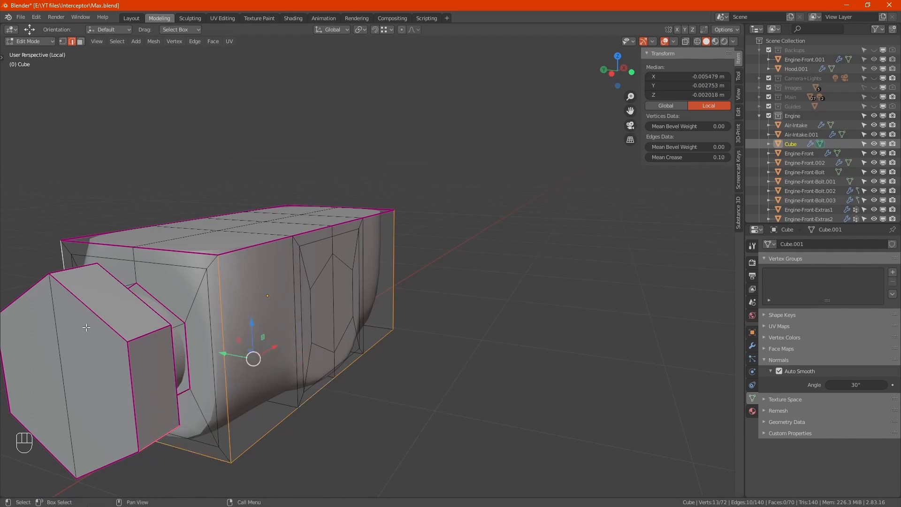
pyautogui.keyDown('alt'); pyautogui.moveTo(86, 325); pyautogui.dragTo(227, 305, button='middle'); pyautogui.keyUp('alt')
pyautogui.keyDown('shift'); pyautogui.click(228, 389); pyautogui.keyUp('shift')
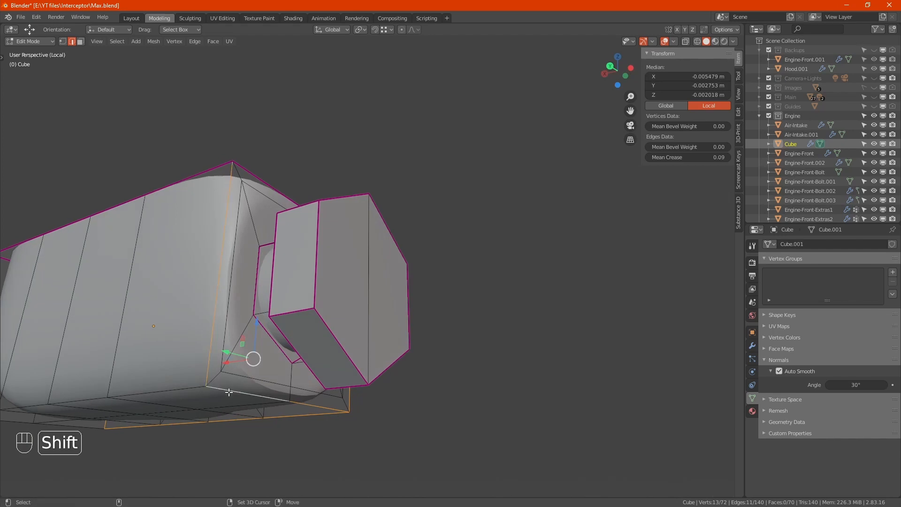
pyautogui.keyDown('shift'); pyautogui.click(172, 392); pyautogui.keyUp('shift')
pyautogui.moveTo(172, 393); pyautogui.dragTo(260, 370, button='middle')
pyautogui.keyDown('ctrl'); pyautogui.click(143, 377); pyautogui.keyUp('ctrl')
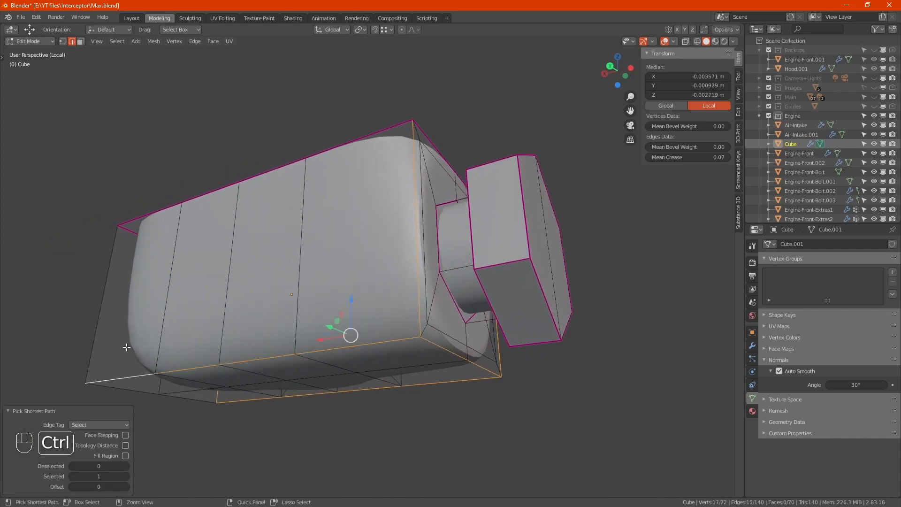
pyautogui.keyDown('ctrl'); pyautogui.click(102, 323); pyautogui.keyUp('ctrl')
pyautogui.keyDown('ctrl'); pyautogui.click(187, 398); pyautogui.keyUp('ctrl')
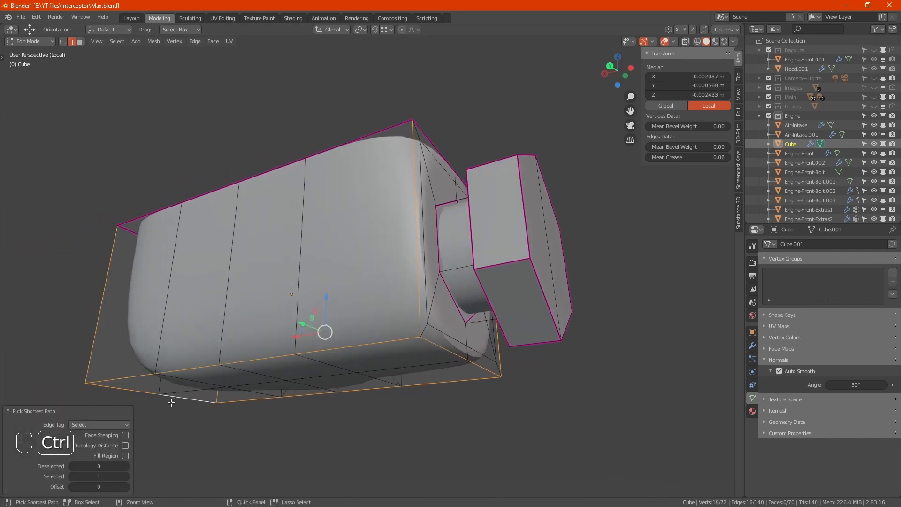
pyautogui.keyDown('alt'); pyautogui.moveTo(172, 400); pyautogui.dragTo(240, 376, button='middle'); pyautogui.keyUp('alt')
pyautogui.click(656, 157)
pyautogui.write('1')
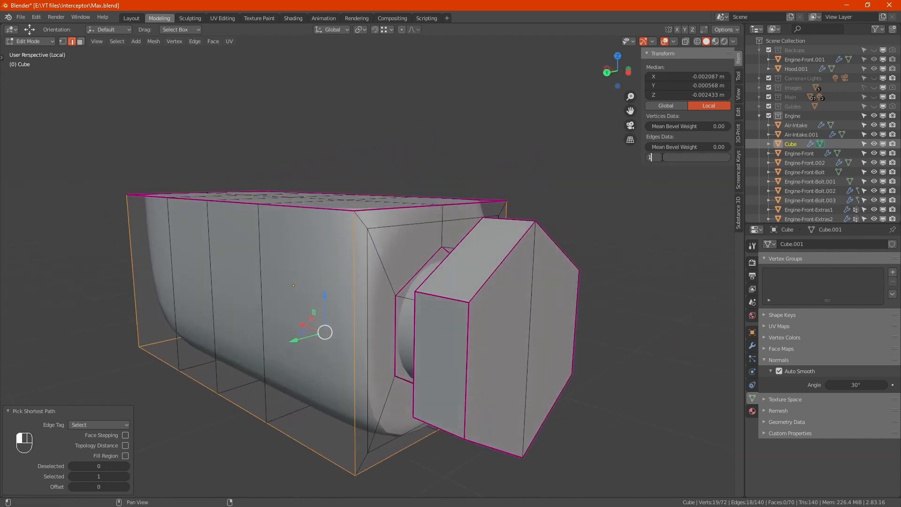
pyautogui.press('Return')
# - Check the mesh in X-ray and set the crease to 0 on the stray edge joining the neck to the back rim of the hexagonal head
pyautogui.press('Tab')
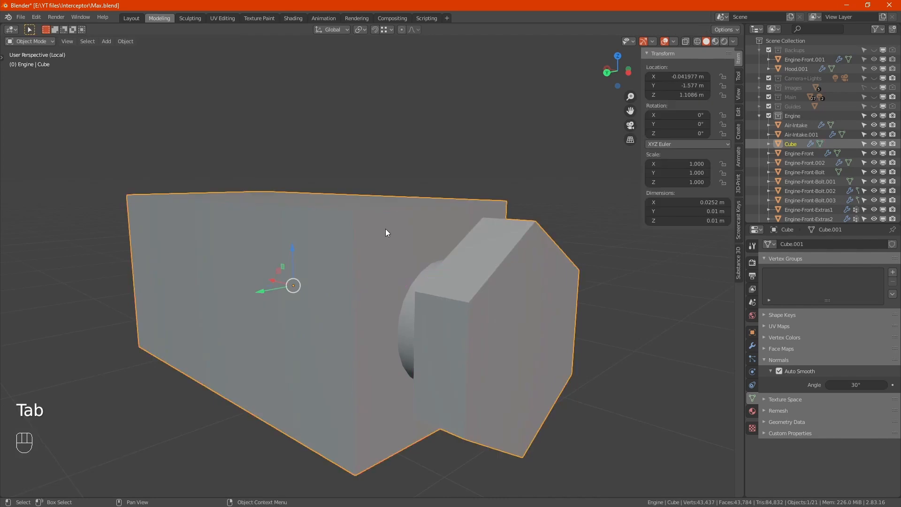
pyautogui.keyDown('alt'); pyautogui.moveTo(386, 230); pyautogui.dragTo(291, 241, button='middle'); pyautogui.keyUp('alt')
pyautogui.hotkey('alt', 'z')
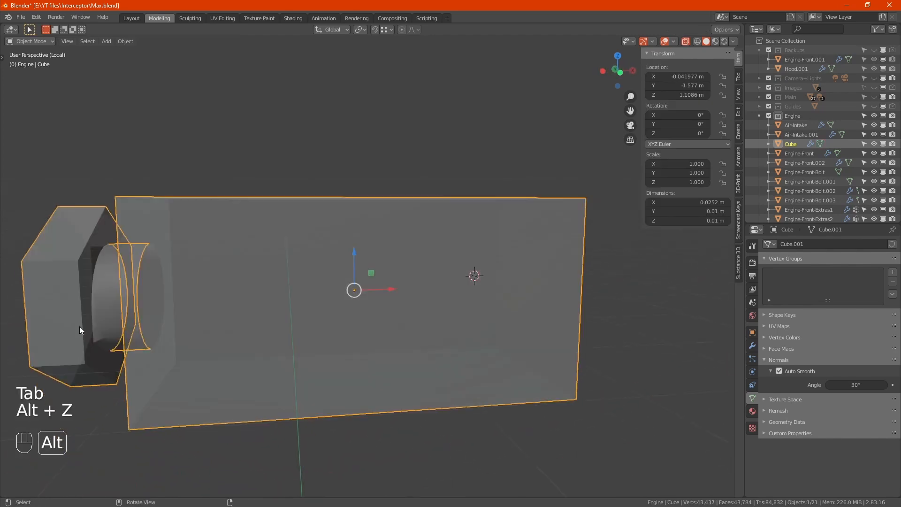
pyautogui.scroll(8, 81, 325)
pyautogui.press('Tab')
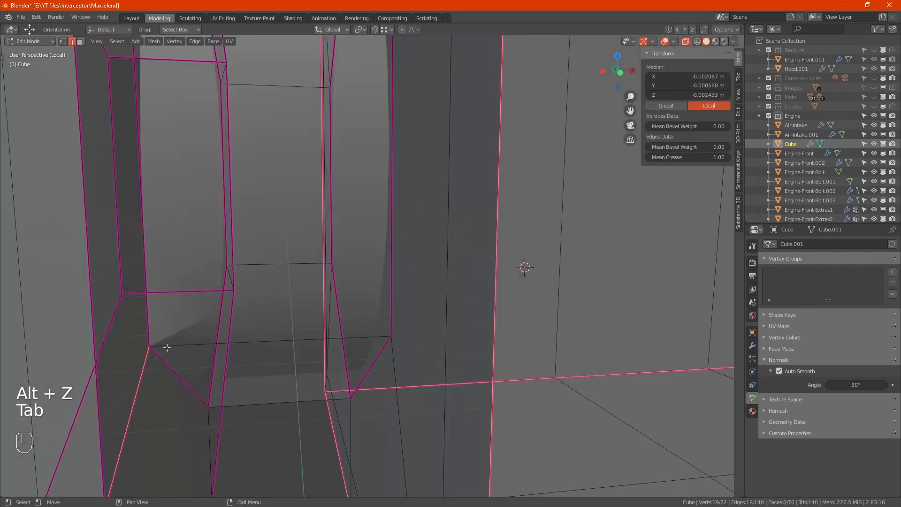
pyautogui.click(152, 364)
pyautogui.click(659, 157)
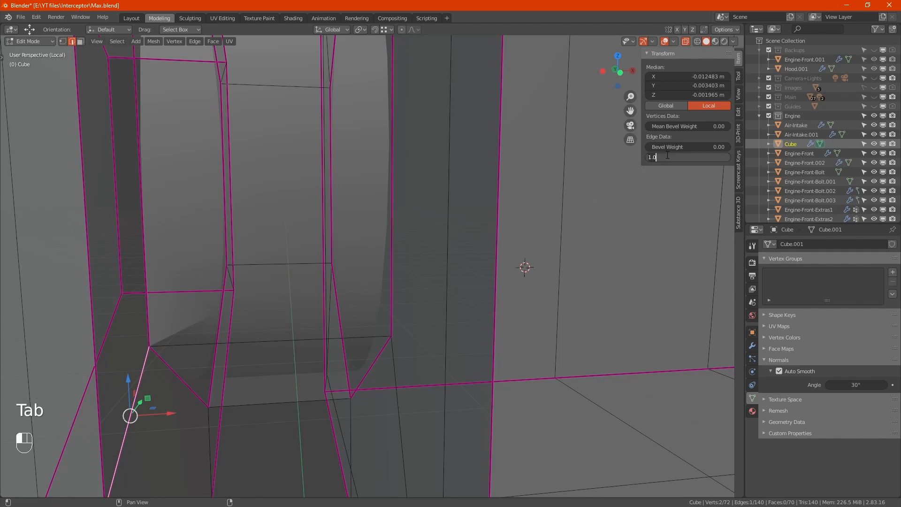
pyautogui.write('0')
pyautogui.press('Return')
pyautogui.hotkey('alt', 'z')
pyautogui.press('Tab')
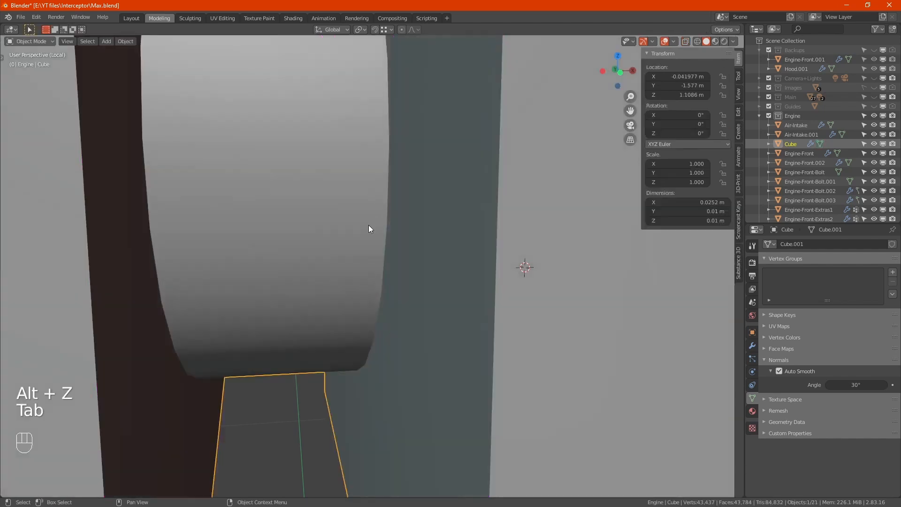
pyautogui.scroll(-10, 368, 224)
pyautogui.press('Tab')
pyautogui.keyDown('alt'); pyautogui.moveTo(408, 230); pyautogui.dragTo(498, 234); pyautogui.keyUp('alt')
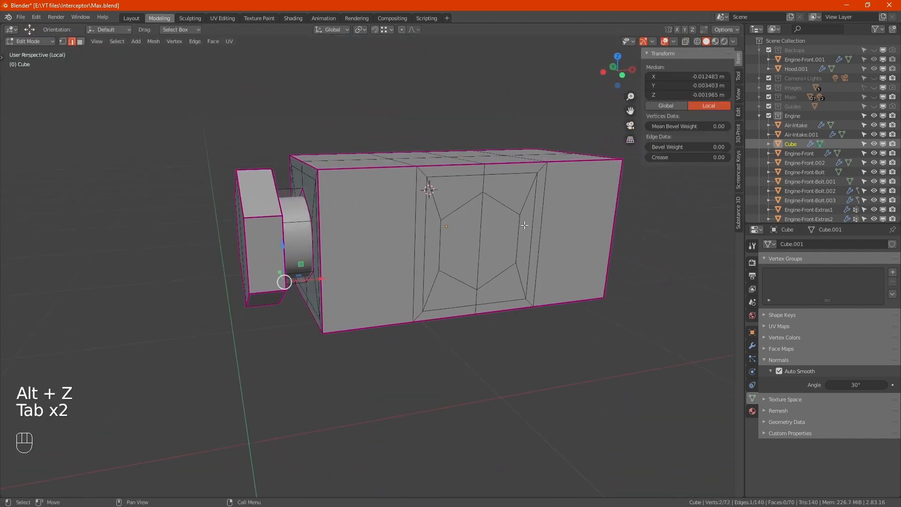
# - Extrude the two faces of the hexagon on the box's long side outward along Y by about 0.00076 m
pyautogui.press('3')
pyautogui.click(460, 240)
pyautogui.keyDown('shift'); pyautogui.click(498, 234); pyautogui.keyUp('shift')
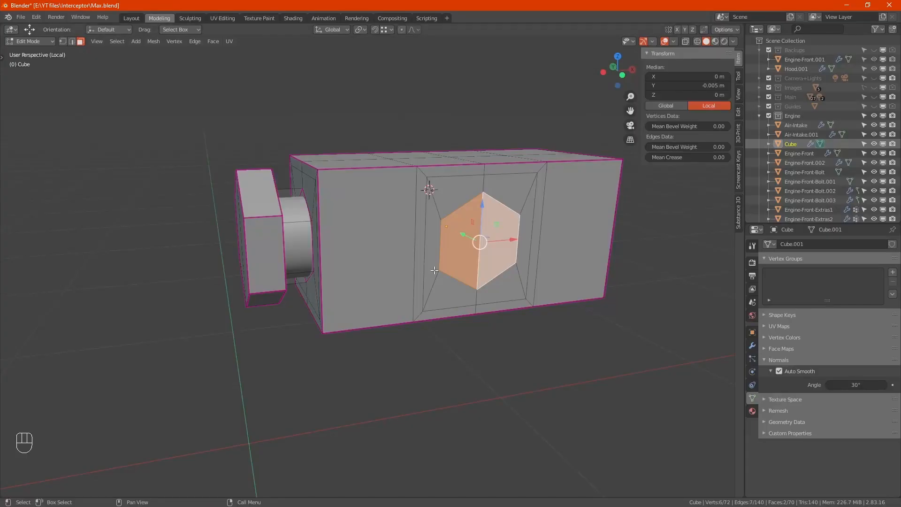
pyautogui.keyDown('alt'); pyautogui.moveTo(404, 263); pyautogui.dragTo(412, 290); pyautogui.keyUp('alt')
pyautogui.press('e')
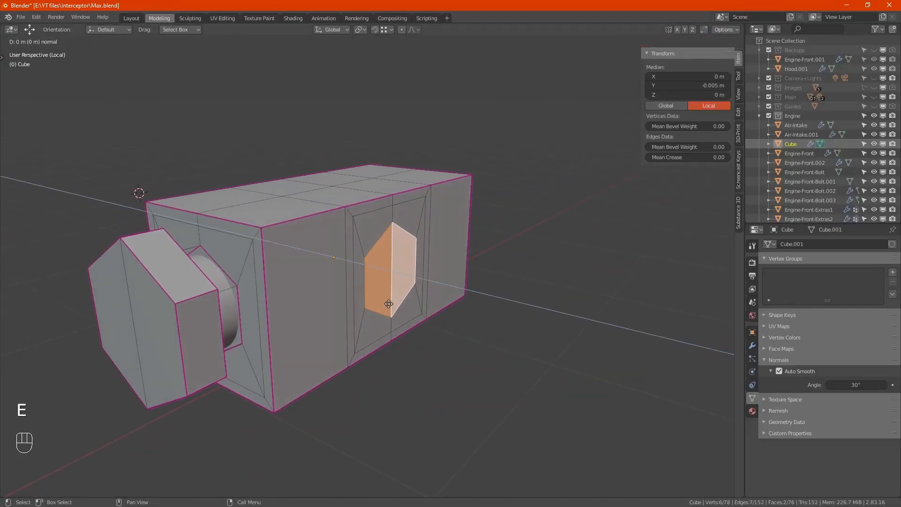
pyautogui.press('y')
pyautogui.click(396, 313)
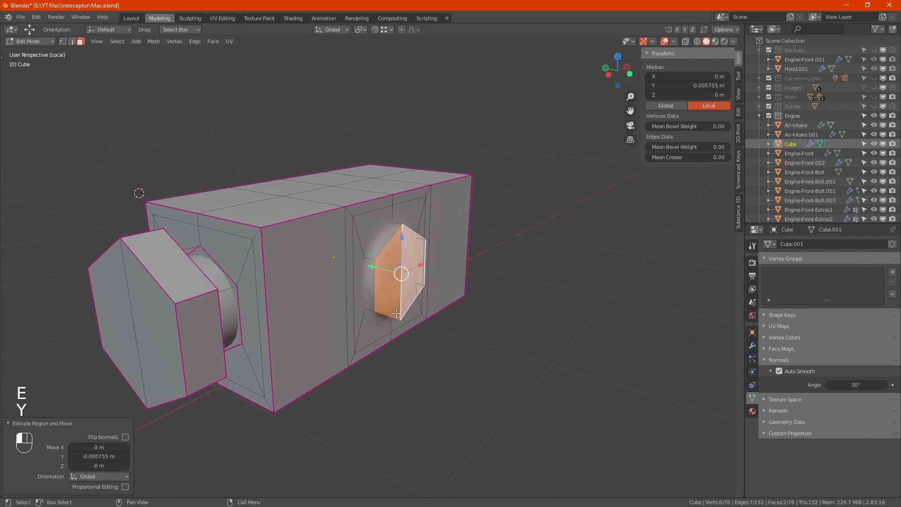
# - Select the edge loop at the base of the extruded side hexagon in X-ray and set its mean crease to 1
pyautogui.keyDown('alt'); pyautogui.click(382, 233); pyautogui.keyUp('alt')
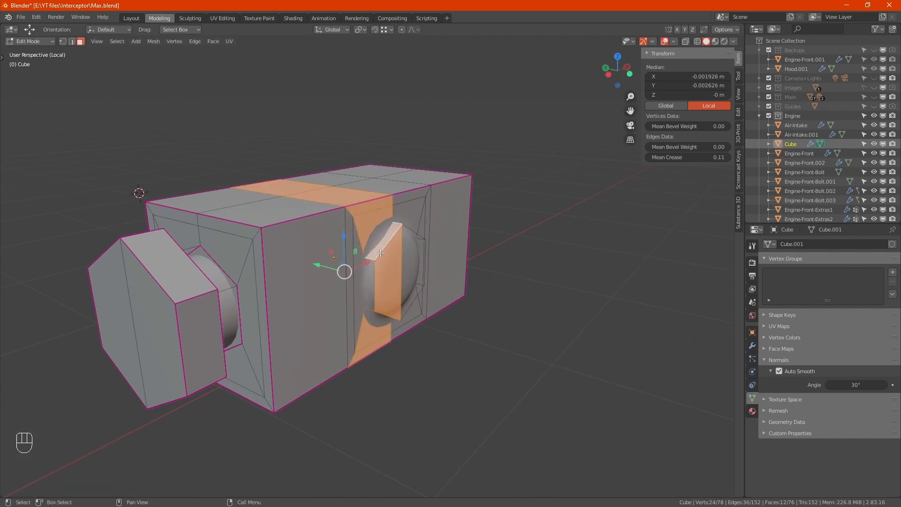
pyautogui.press('2')
pyautogui.keyDown('alt'); pyautogui.click(375, 254); pyautogui.keyUp('alt')
pyautogui.hotkey('alt', 'z')
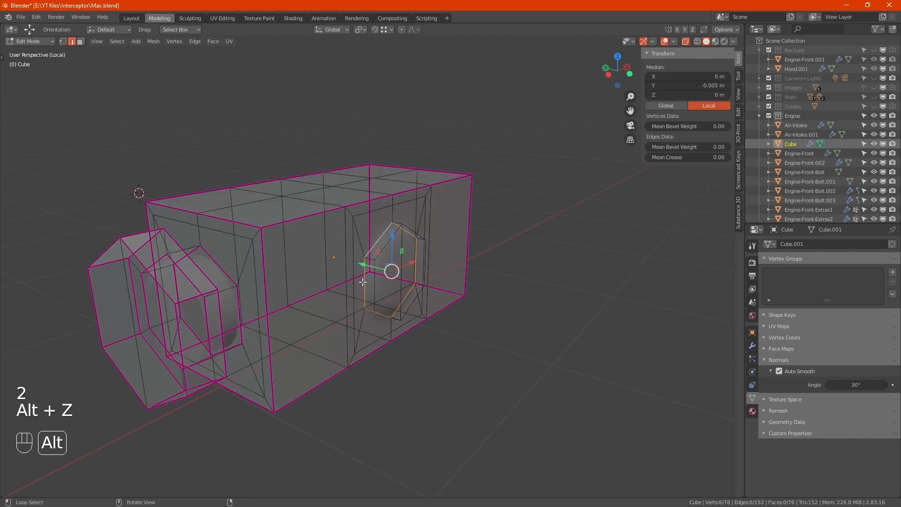
pyautogui.click(667, 158)
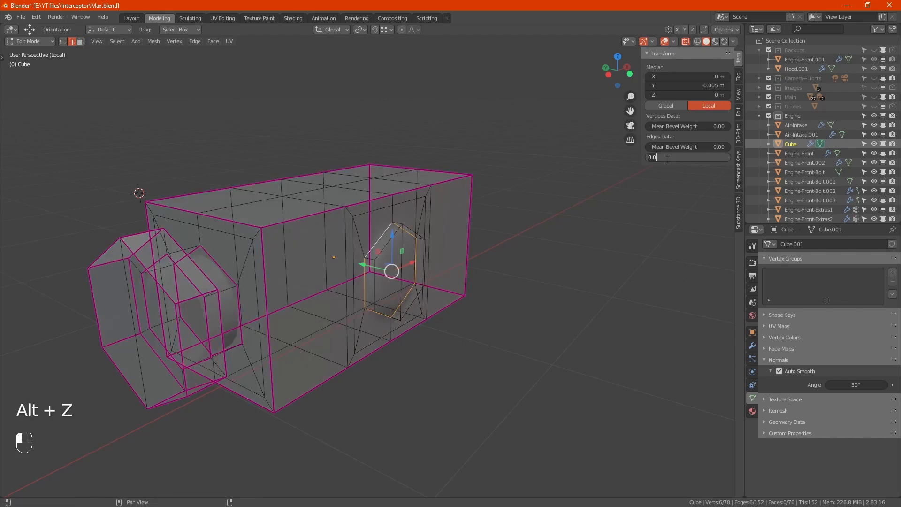
pyautogui.write('1')
pyautogui.press('Return')
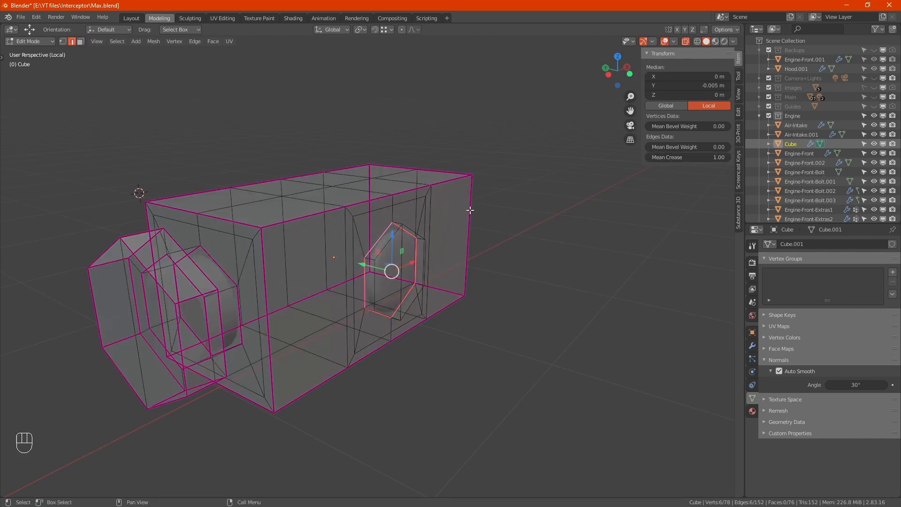
# - Select all six outer rim edges of the extruded side hexagon and set their mean crease to 1
pyautogui.keyDown('alt'); pyautogui.click(388, 245); pyautogui.keyUp('alt')
pyautogui.keyDown('alt'); pyautogui.keyDown('shift'); pyautogui.click(375, 280); pyautogui.keyUp('shift'); pyautogui.keyUp('alt')
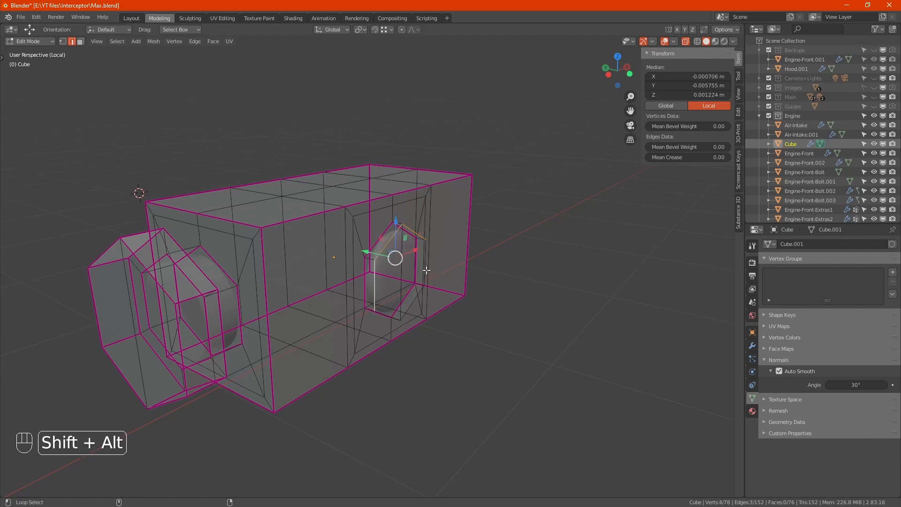
pyautogui.keyDown('alt'); pyautogui.keyDown('shift'); pyautogui.click(411, 298); pyautogui.keyUp('shift'); pyautogui.keyUp('alt')
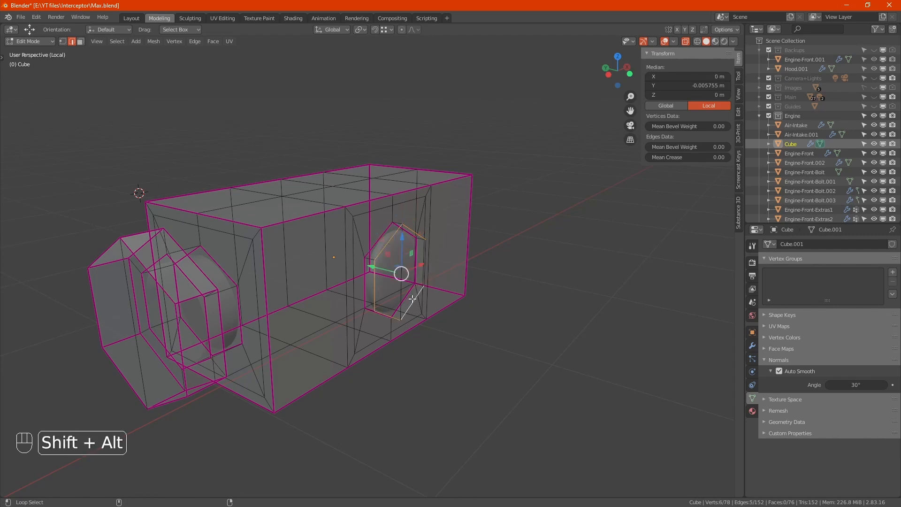
pyautogui.scroll(2, 428, 263)
pyautogui.keyDown('alt'); pyautogui.keyDown('shift'); pyautogui.click(424, 252); pyautogui.keyUp('shift'); pyautogui.keyUp('alt')
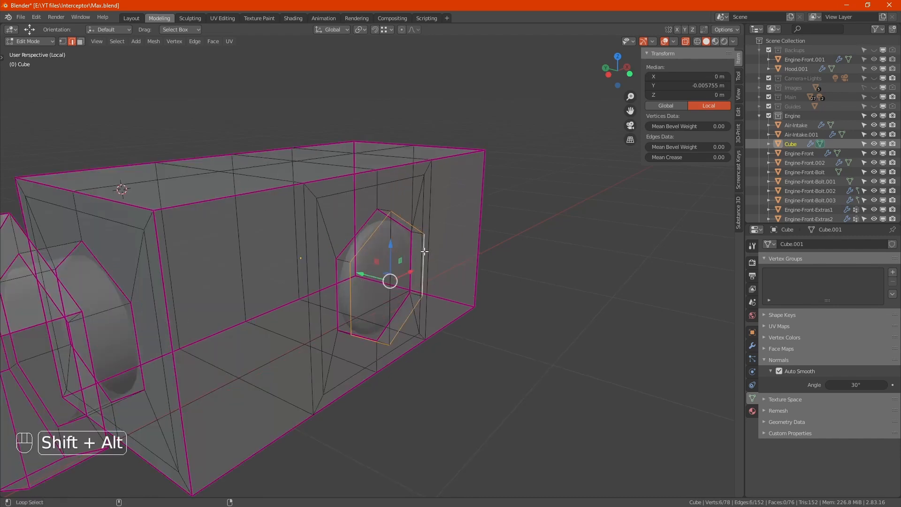
pyautogui.moveTo(424, 252)
pyautogui.mouseDown(button='middle')
pyautogui.moveTo(413, 256)
pyautogui.moveTo(422, 261)
pyautogui.mouseUp(button='middle')
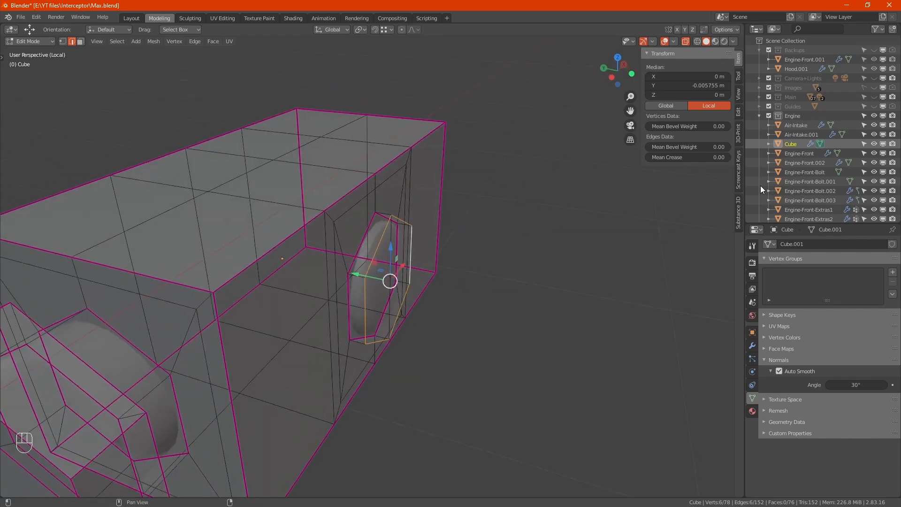
pyautogui.click(715, 157)
pyautogui.write('1')
pyautogui.press('Return')
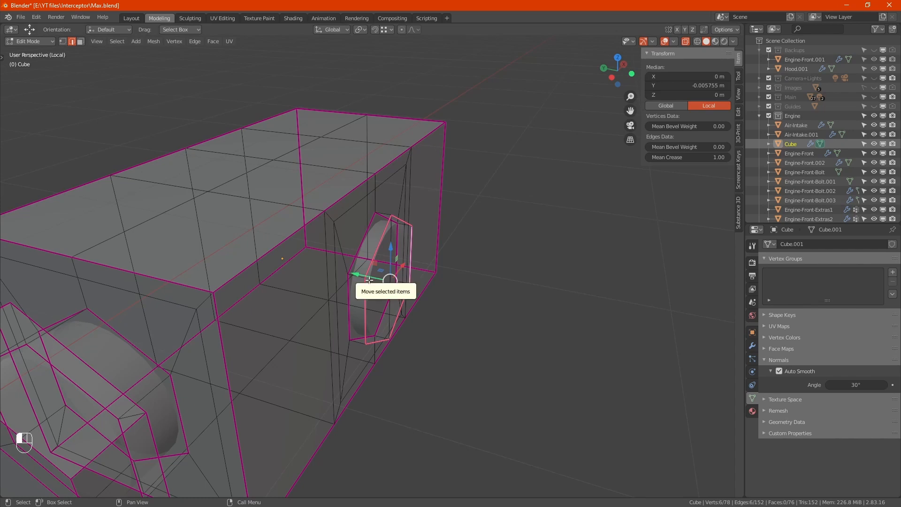
# - Move the side hexagon's outer rim about 0.00086 m farther out along Y and extrude it outward at a scale of about 1.336
pyautogui.moveTo(369, 280); pyautogui.dragTo(387, 286)
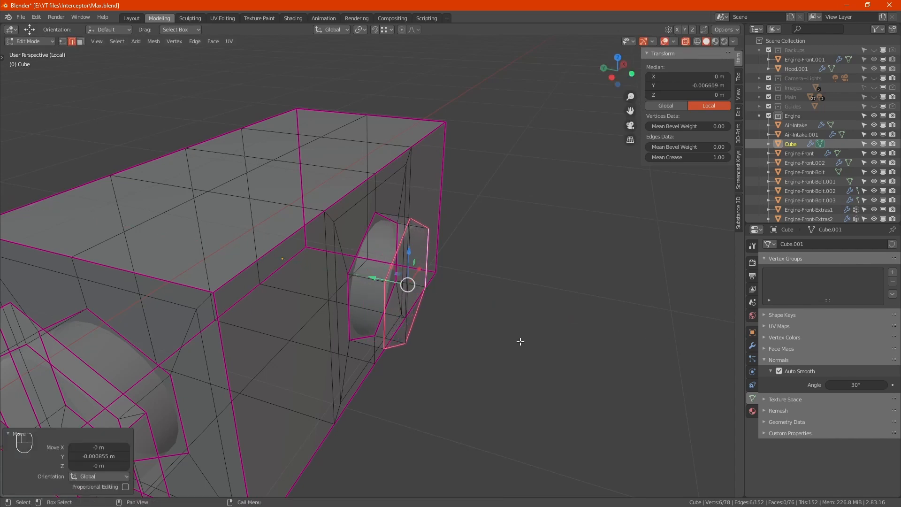
pyautogui.press('e')
pyautogui.press('s')
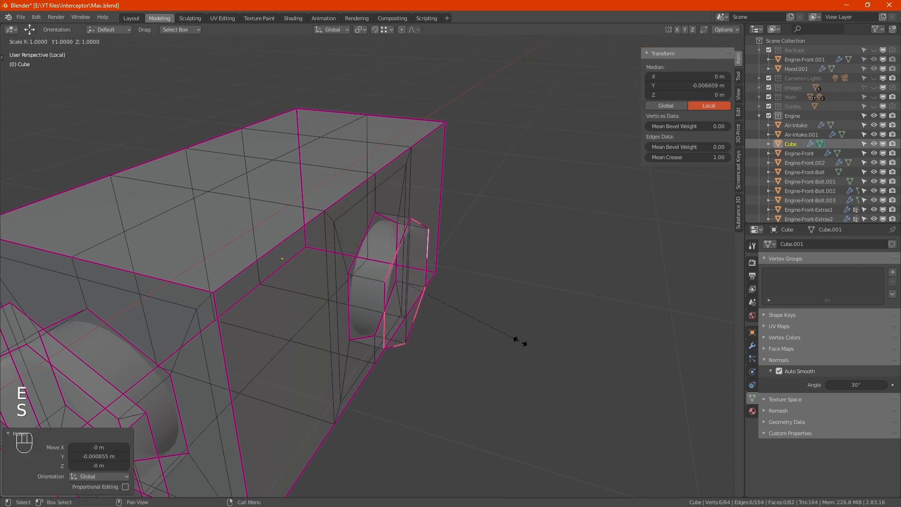
pyautogui.press('shift')
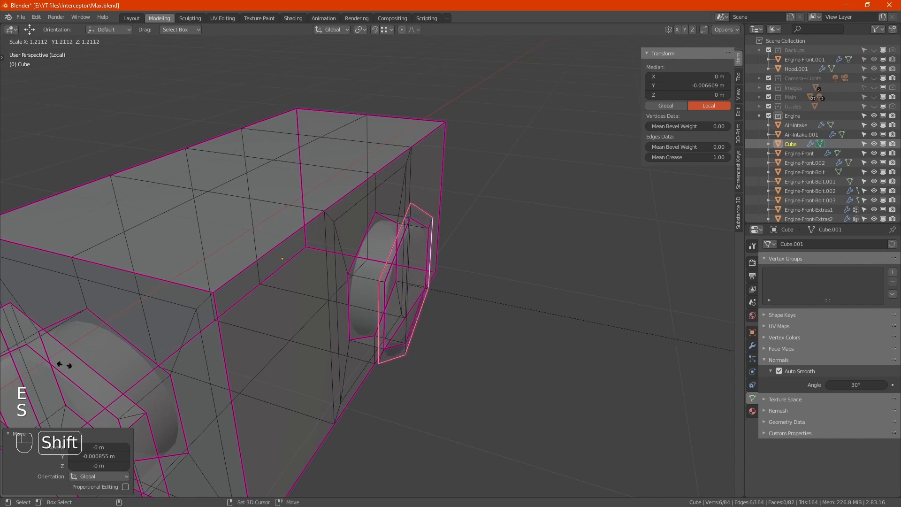
pyautogui.click(234, 351)
# - Extrude the enlarged hexagonal rim about 0.0042 m outward along Y and set the mean crease of the whole new head to 1
pyautogui.press('e')
pyautogui.press('y')
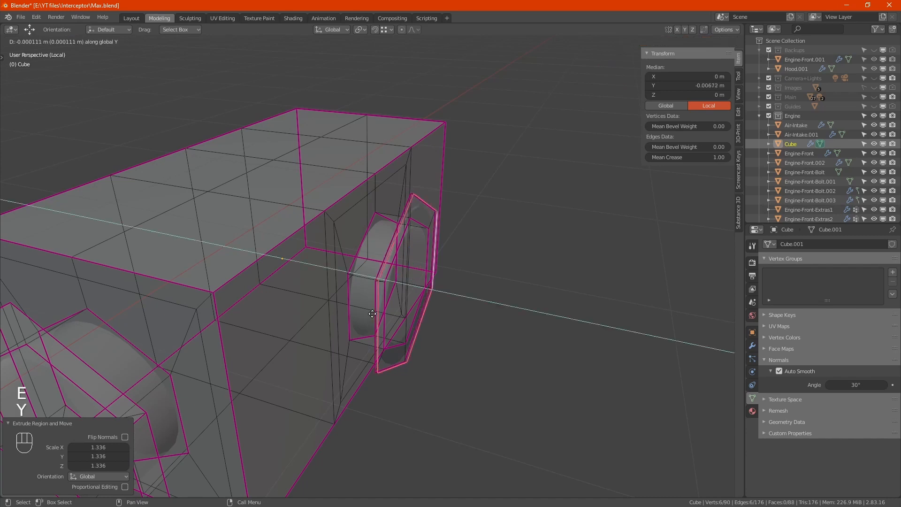
pyautogui.click(448, 328)
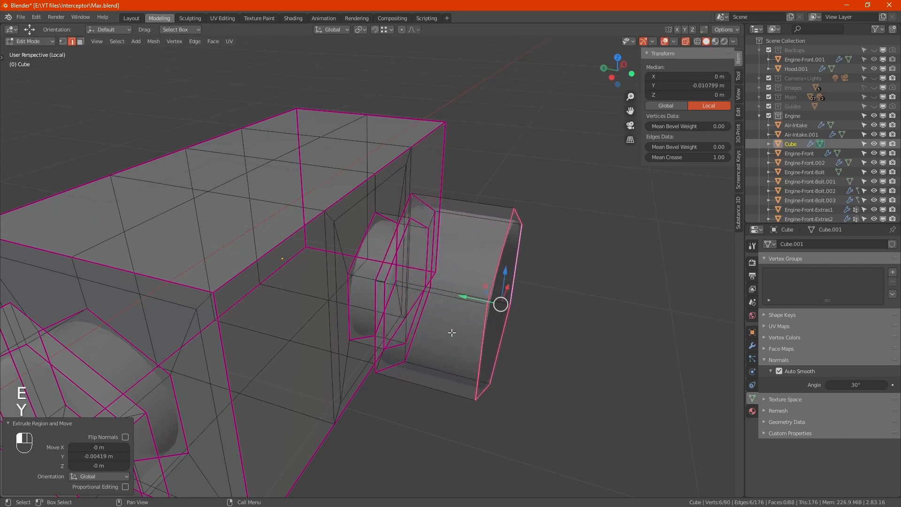
pyautogui.press('ctrl+KP_Add')
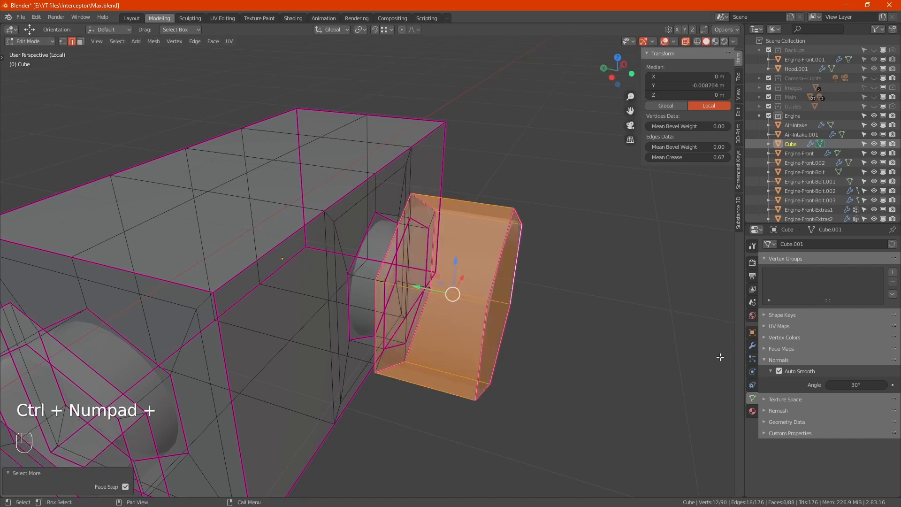
pyautogui.doubleClick(698, 158)
pyautogui.write('1')
pyautogui.press('Return')
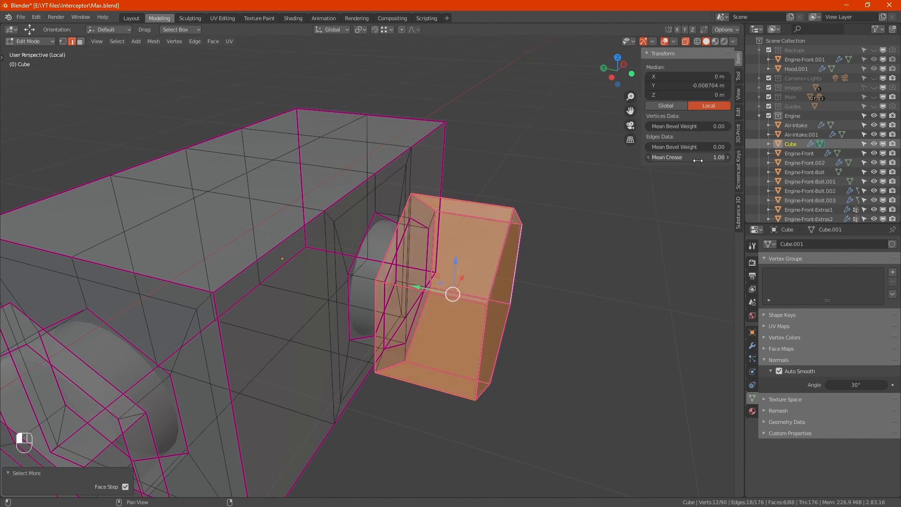
# - Extrude the head's open front rim inward at a scale of 0.77, then scale it by about 0.975 to match the neck hexagon behind
pyautogui.keyDown('alt'); pyautogui.click(507, 250); pyautogui.keyUp('alt')
pyautogui.moveTo(507, 250); pyautogui.dragTo(576, 385, button='middle')
pyautogui.press('e')
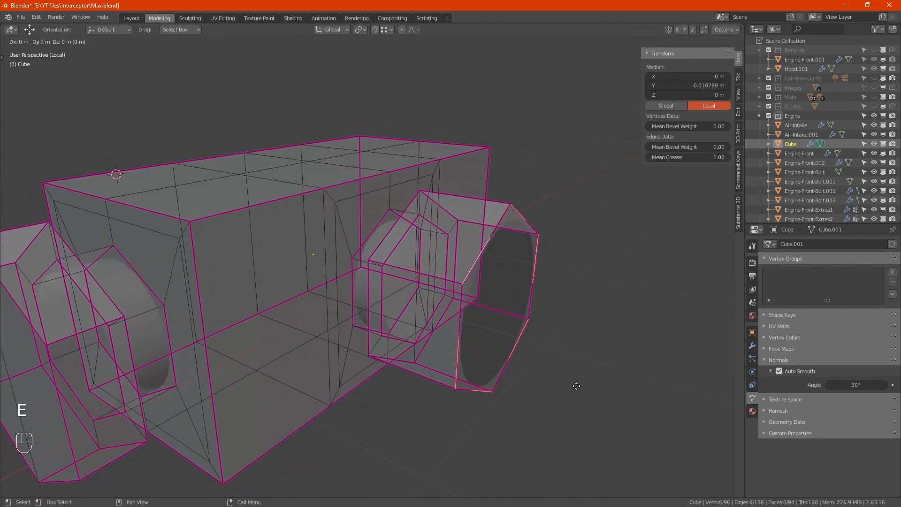
pyautogui.press('s')
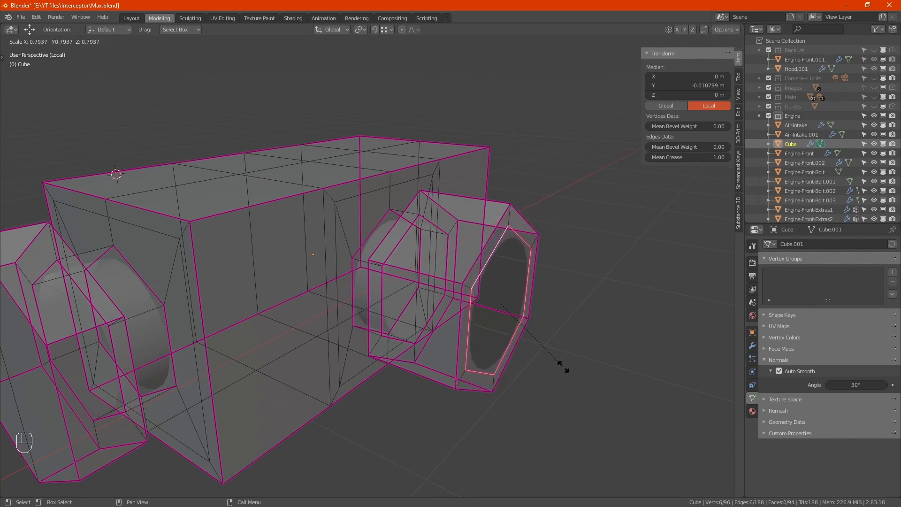
pyautogui.click(561, 365)
pyautogui.press('KP_1')
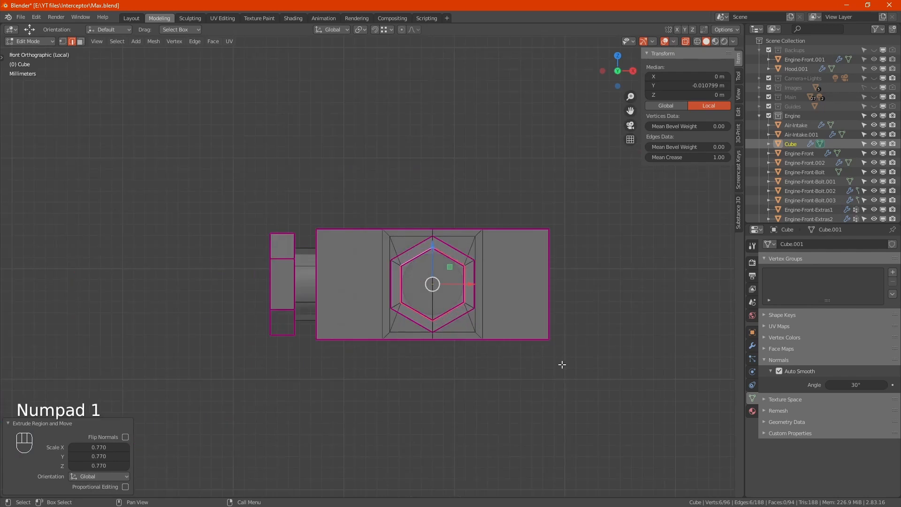
pyautogui.scroll(7, 450, 267)
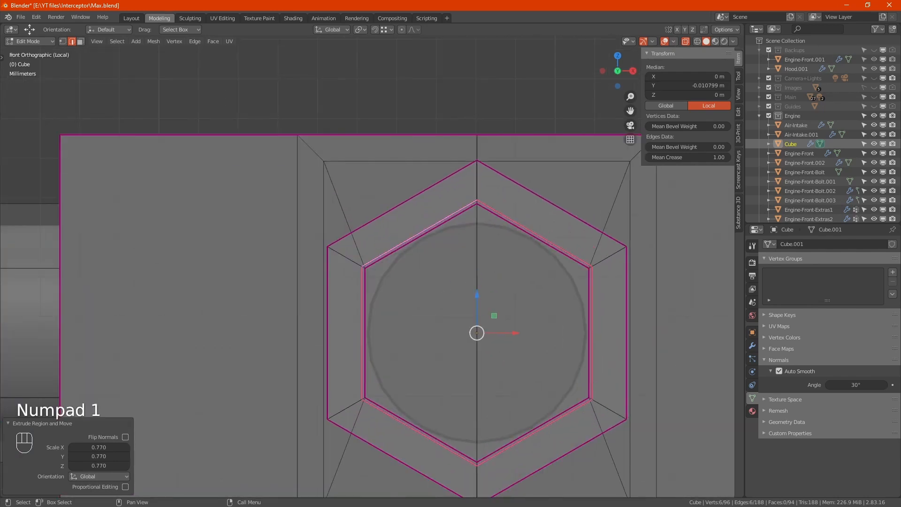
pyautogui.press('s')
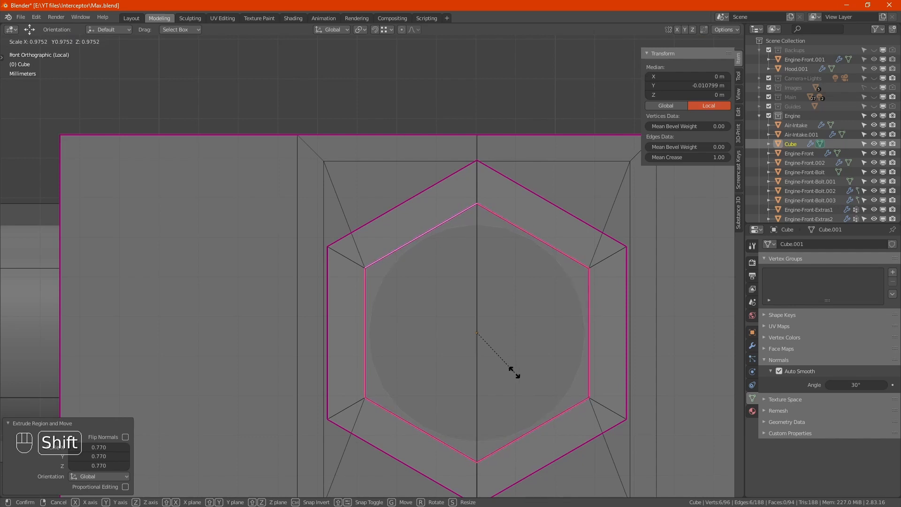
pyautogui.click(515, 373)
# - Extrude the inner hexagonal rim about 0.0024 m outward along Y as a tube, and return to Object Mode with X-ray off
pyautogui.scroll(-3, 515, 373)
pyautogui.keyDown('alt'); pyautogui.moveTo(450, 324); pyautogui.dragTo(419, 288, button='middle'); pyautogui.keyUp('alt')
pyautogui.press('e')
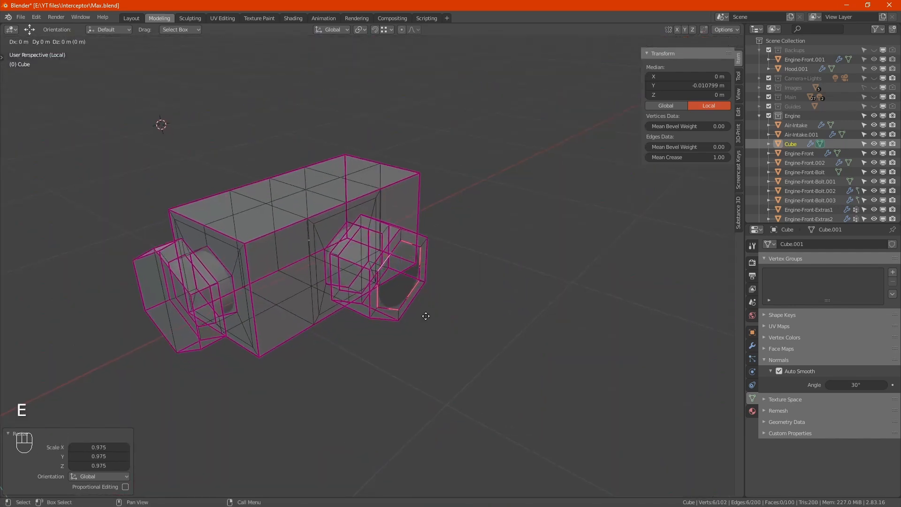
pyautogui.press('y')
pyautogui.click(428, 327)
pyautogui.hotkey('alt', 'z')
pyautogui.press('Tab')
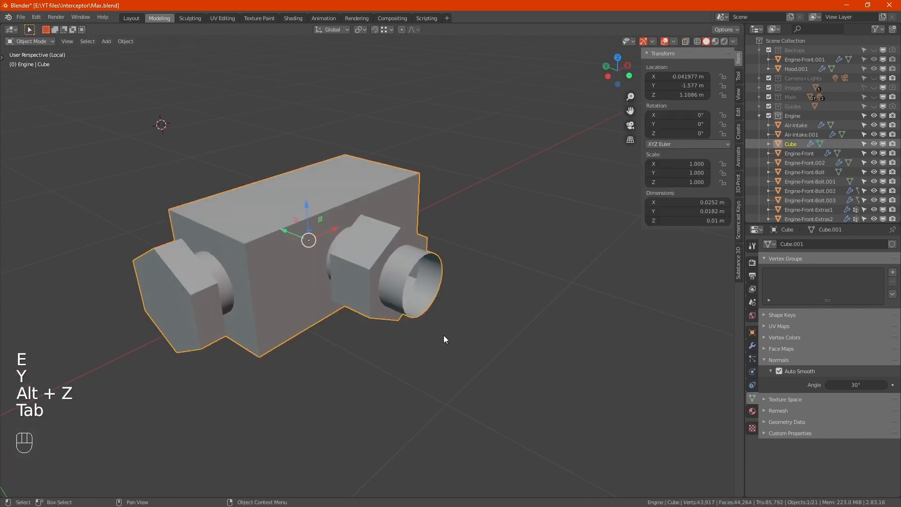
# - Switch to the reference images and examine the brass hose fittings at both ends of the hose on the air scoop
pyautogui.keyDown('alt'); pyautogui.moveTo(443, 335); pyautogui.dragTo(404, 297, button='middle'); pyautogui.keyUp('alt')
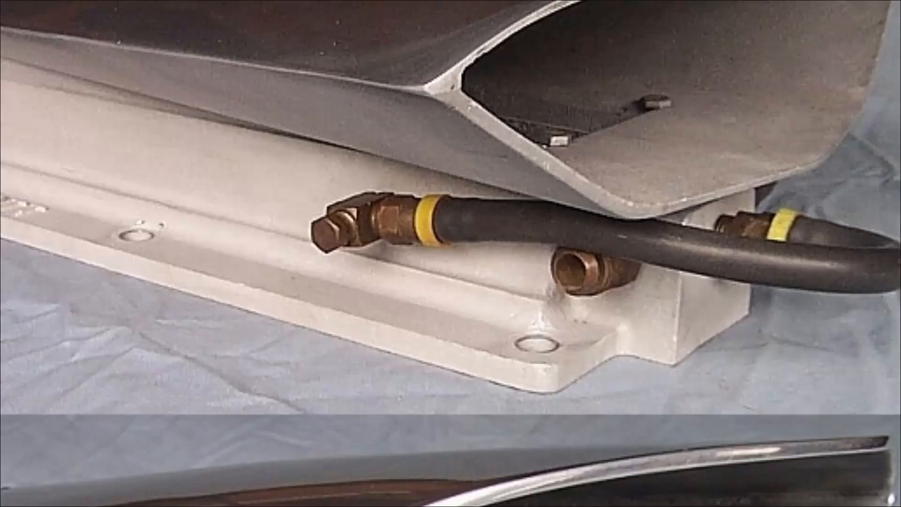
pyautogui.scroll(-8, 432, 259)
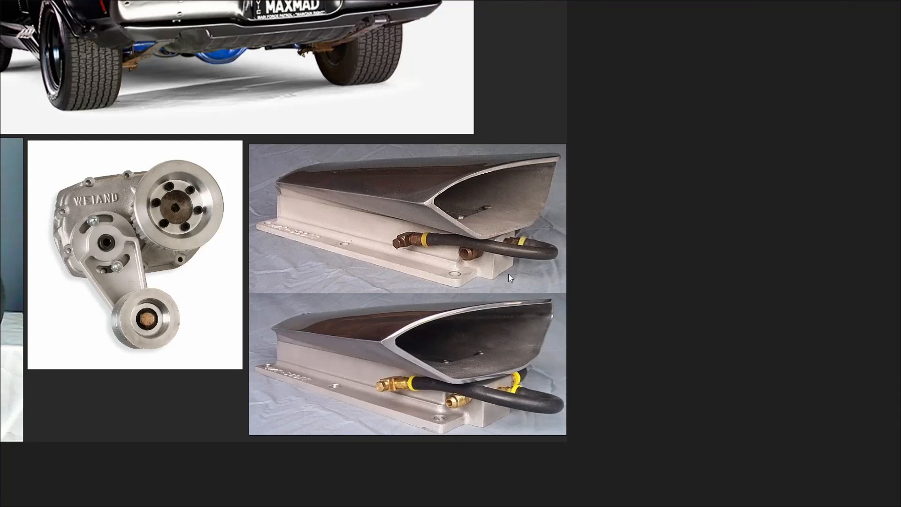
pyautogui.moveTo(524, 290); pyautogui.dragTo(466, 266, button='middle')
pyautogui.scroll(5, 465, 220)
pyautogui.scroll(2, 482, 219)
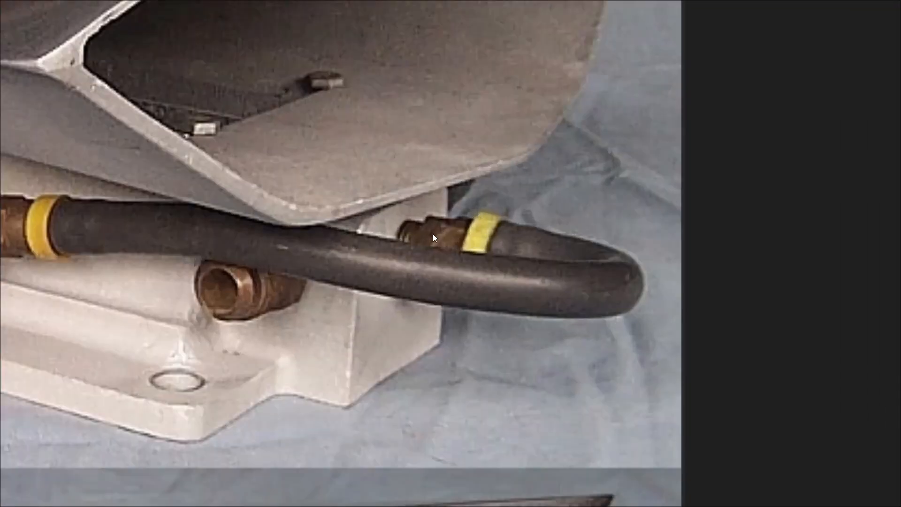
pyautogui.scroll(-5, 432, 233)
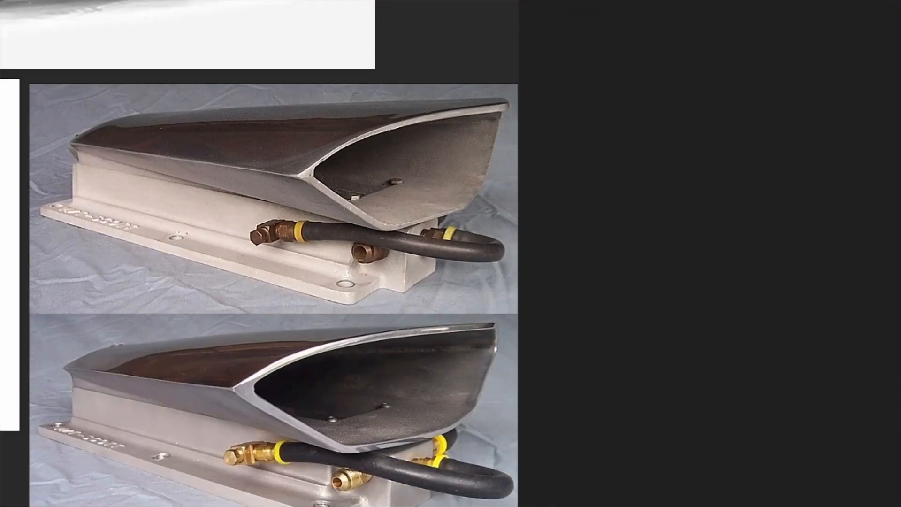
pyautogui.hotkey('alt', 'Tab')
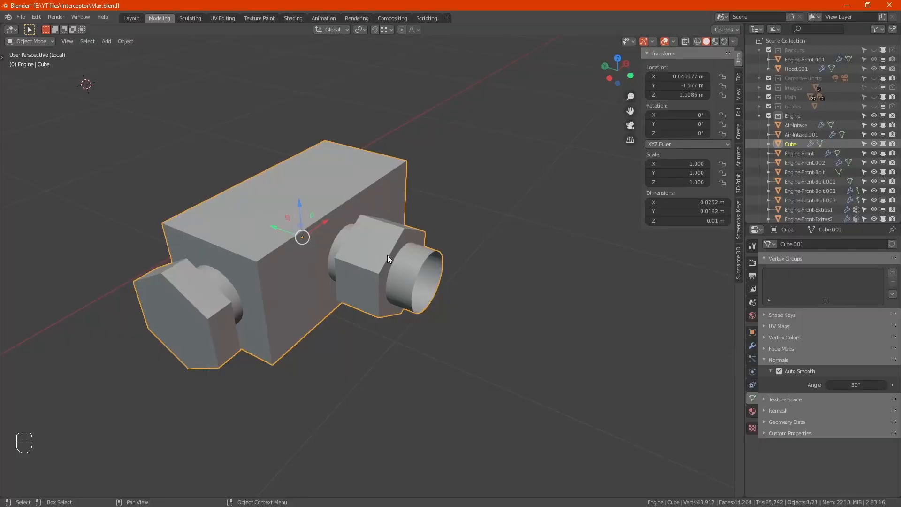
# - Duplicate the whole front hexagonal head with its tube, growing the vertex selection from the tube rim, and move the copy about 0.0162 m outward along Y
pyautogui.press('Tab')
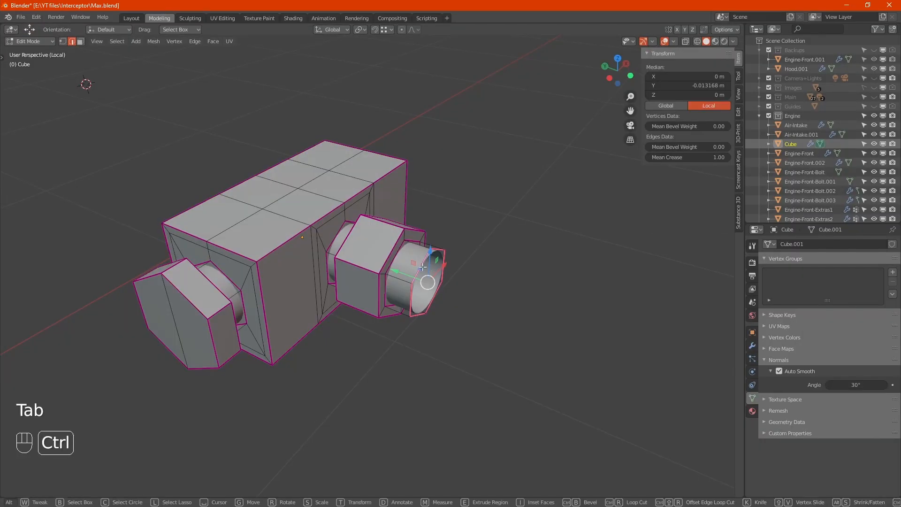
pyautogui.press('ctrl+KP_Add')
pyautogui.press('ctrl+KP_Add')
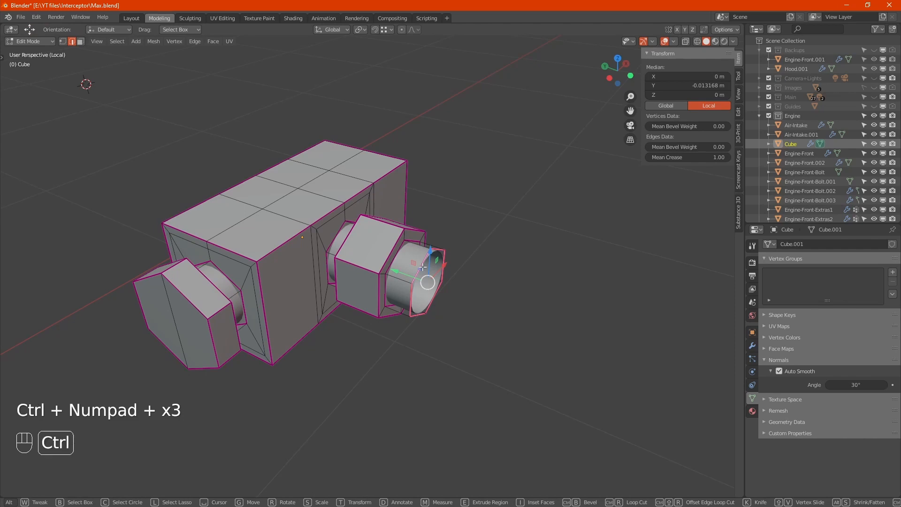
pyautogui.press('ctrl+KP_Add')
pyautogui.press('ctrl+KP_Add')
pyautogui.press('ctrl+KP_Add')
pyautogui.press('ctrl+KP_Add')
pyautogui.press('ctrl+KP_Add')
pyautogui.press('ctrl+KP_Add')
pyautogui.keyDown('alt'); pyautogui.moveTo(423, 267); pyautogui.dragTo(465, 281, button='middle'); pyautogui.keyUp('alt')
pyautogui.press('1')
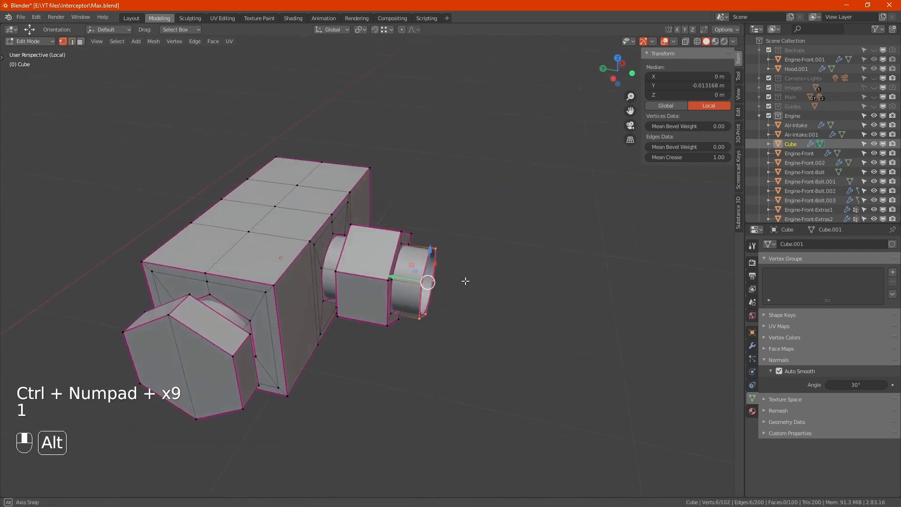
pyautogui.press('ctrl+KP_Add')
pyautogui.press('ctrl+KP_Add')
pyautogui.press('ctrl+KP_Add')
pyautogui.press('ctrl+KP_Add')
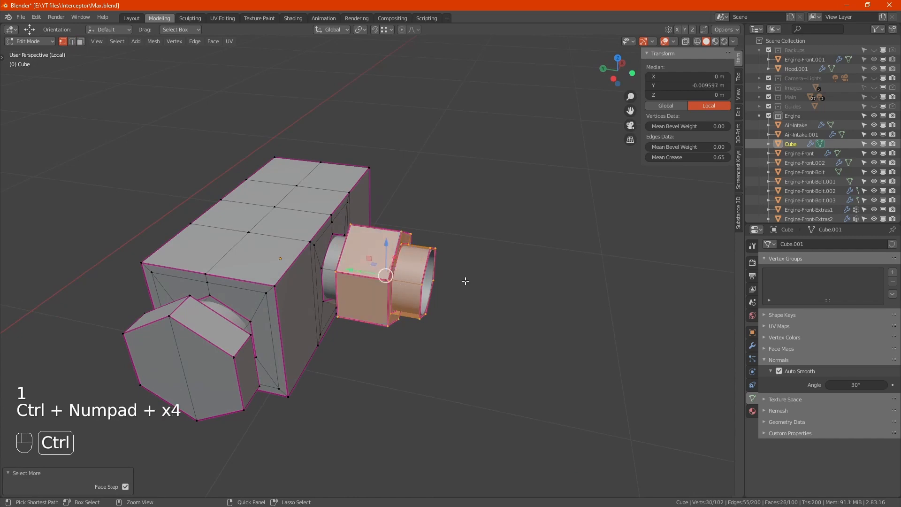
pyautogui.keyDown('alt'); pyautogui.moveTo(465, 280); pyautogui.dragTo(432, 270, button='middle'); pyautogui.keyUp('alt')
pyautogui.hotkey('shift', 'd')
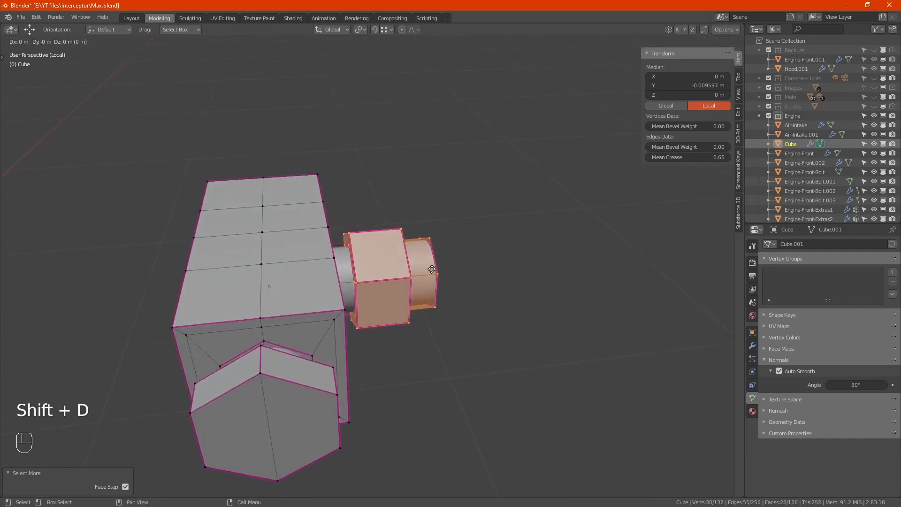
pyautogui.press('KP_Enter')
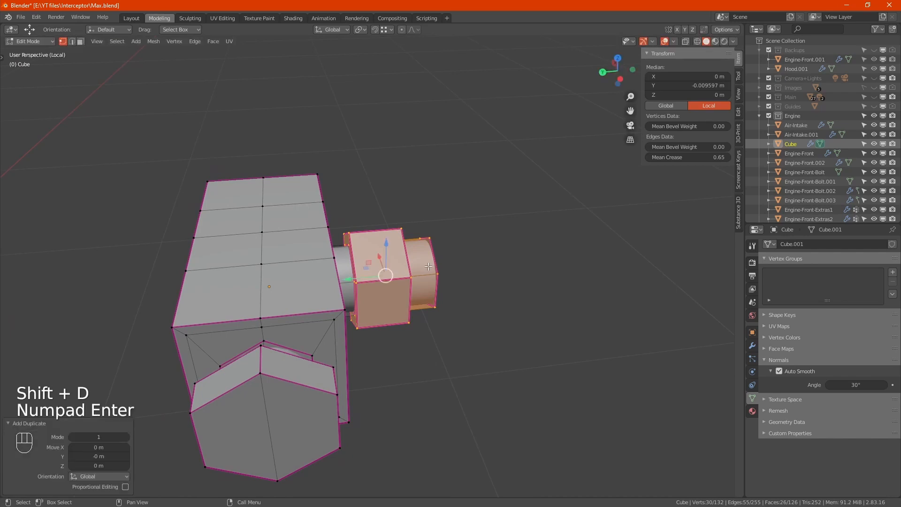
pyautogui.moveTo(357, 282); pyautogui.dragTo(545, 250)
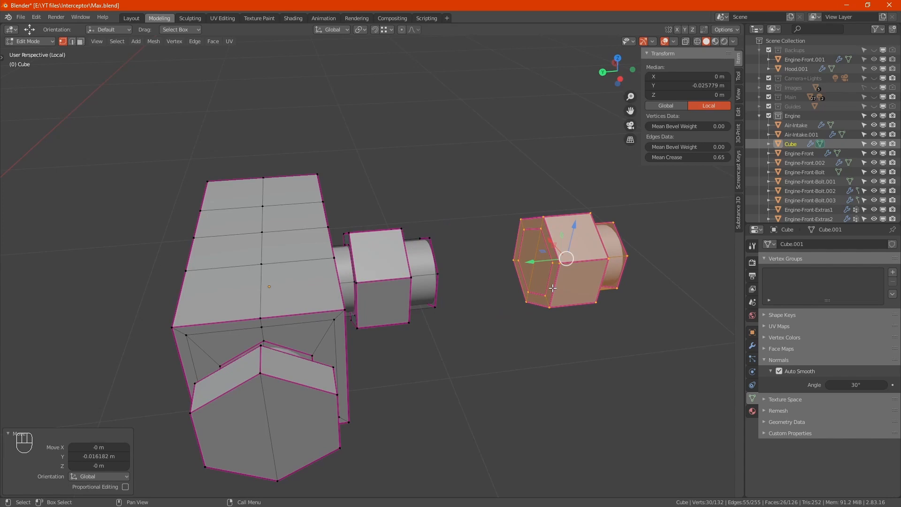
# - Rotate the duplicated head 180° around the Z axis so its tube points back toward the fitting
pyautogui.press('r')
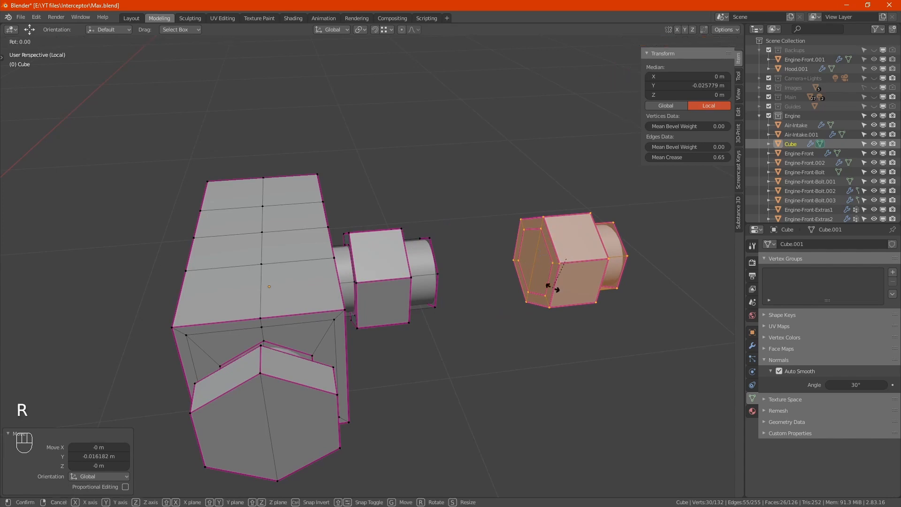
pyautogui.press('z')
pyautogui.press('KP_1')
pyautogui.press('KP_8')
pyautogui.press('KP_0')
pyautogui.press('KP_Enter')
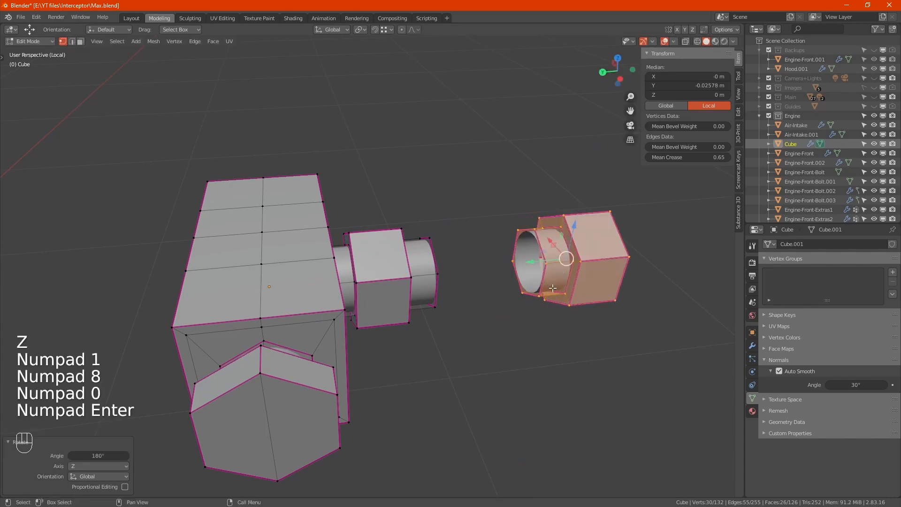
pyautogui.keyDown('alt'); pyautogui.moveTo(552, 288); pyautogui.dragTo(490, 281, button='middle'); pyautogui.keyUp('alt')
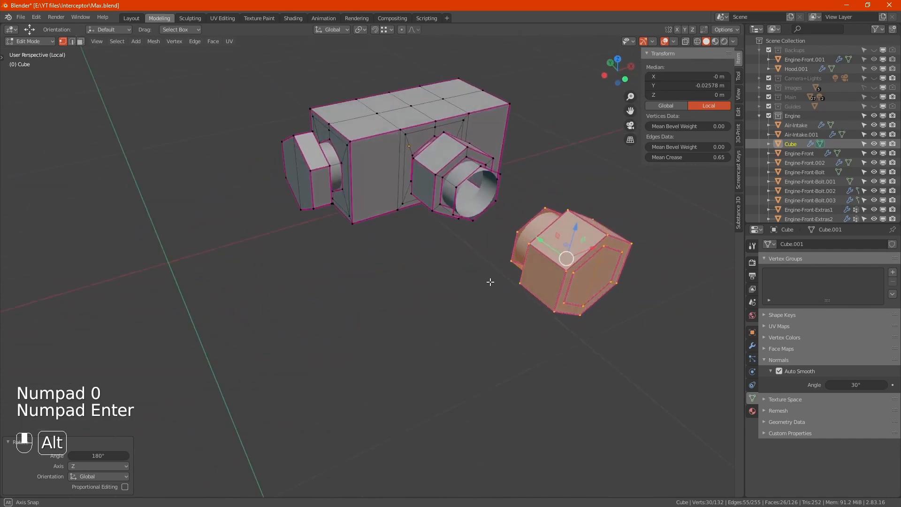
# - Leave local view with X-ray on, move the duplicate about 0.057 m in X and -0.090 m in Y to the intake base's front, and check the reference photos
pyautogui.press('KP_Divide')
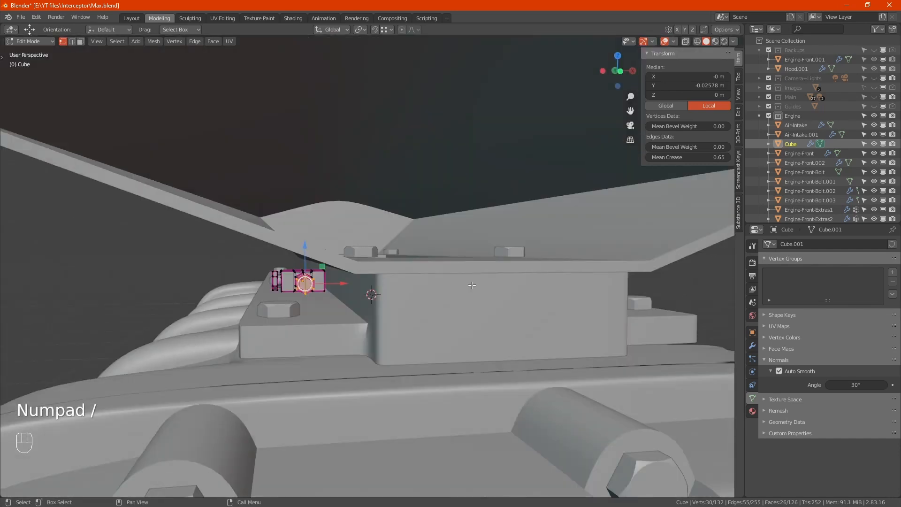
pyautogui.keyDown('alt'); pyautogui.moveTo(397, 267); pyautogui.dragTo(386, 301, button='middle'); pyautogui.keyUp('alt')
pyautogui.hotkey('alt', 'z')
pyautogui.keyDown('alt'); pyautogui.moveTo(361, 270); pyautogui.dragTo(349, 330, button='middle'); pyautogui.keyUp('alt')
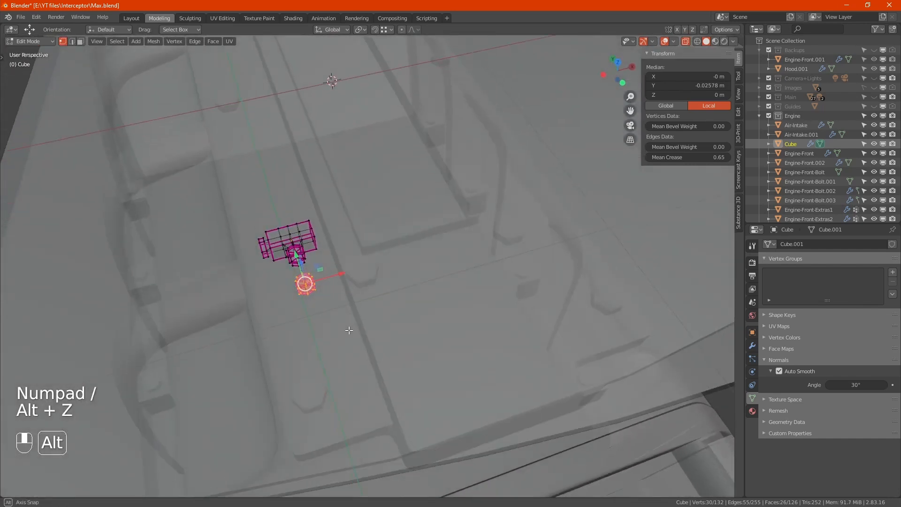
pyautogui.moveTo(319, 269); pyautogui.dragTo(518, 418)
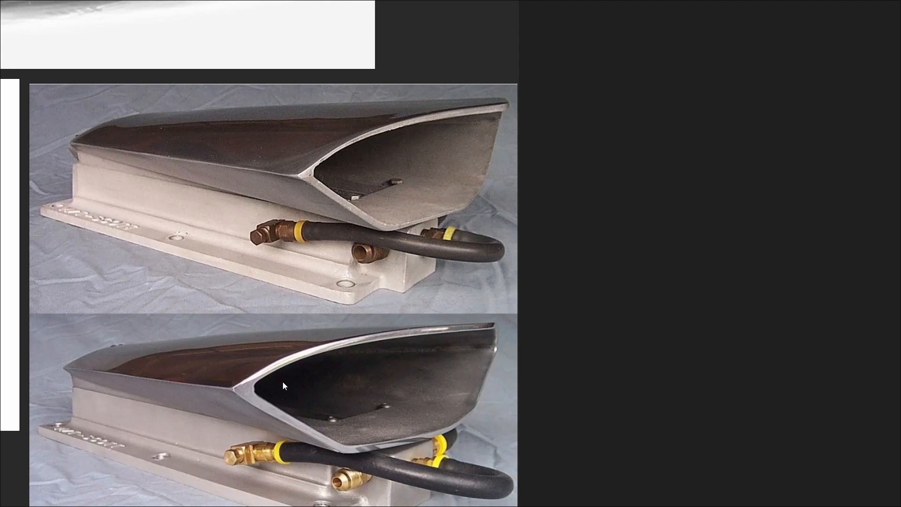
pyautogui.moveTo(317, 404); pyautogui.dragTo(307, 376, button='middle')
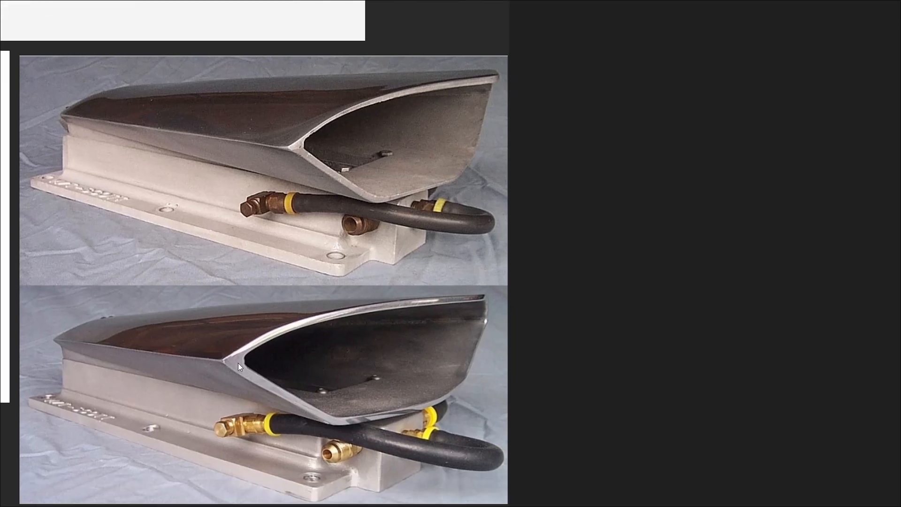
pyautogui.hotkey('alt', 'Tab')
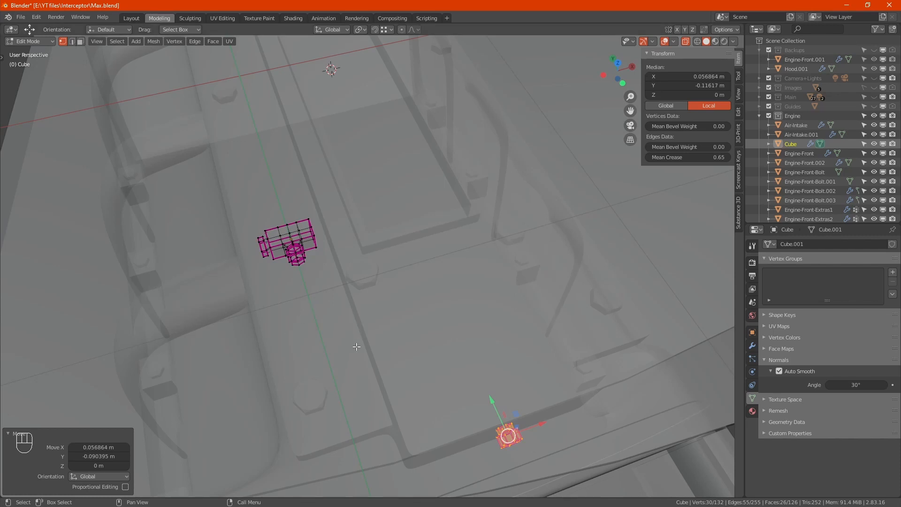
# - Set the pivot point to Individual Origins and scale both fittings up by about 1.483
pyautogui.press('a')
pyautogui.press('.')
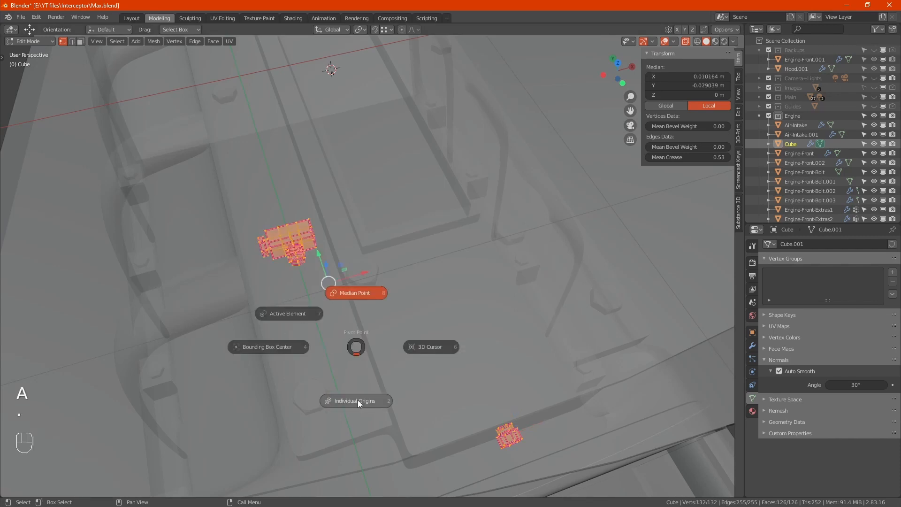
pyautogui.click(358, 401)
pyautogui.keyDown('alt'); pyautogui.moveTo(358, 407); pyautogui.dragTo(382, 362, button='right'); pyautogui.keyUp('alt')
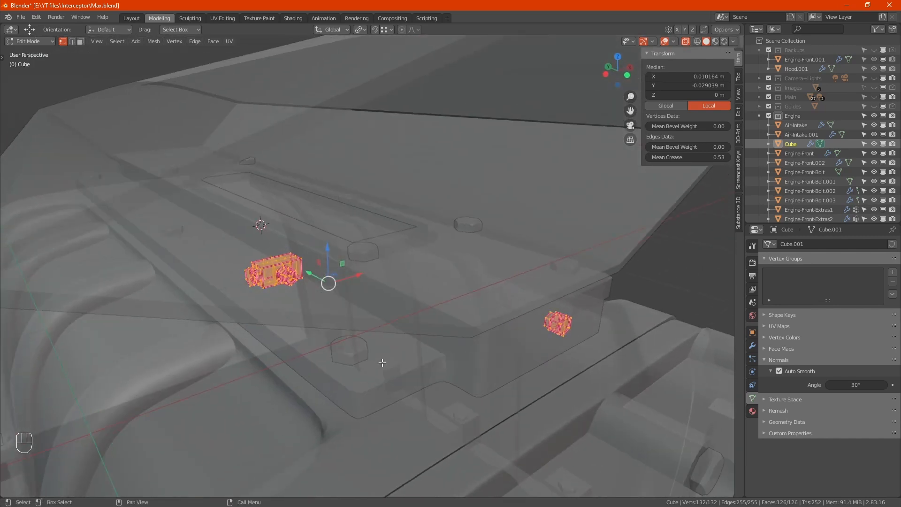
pyautogui.press('s')
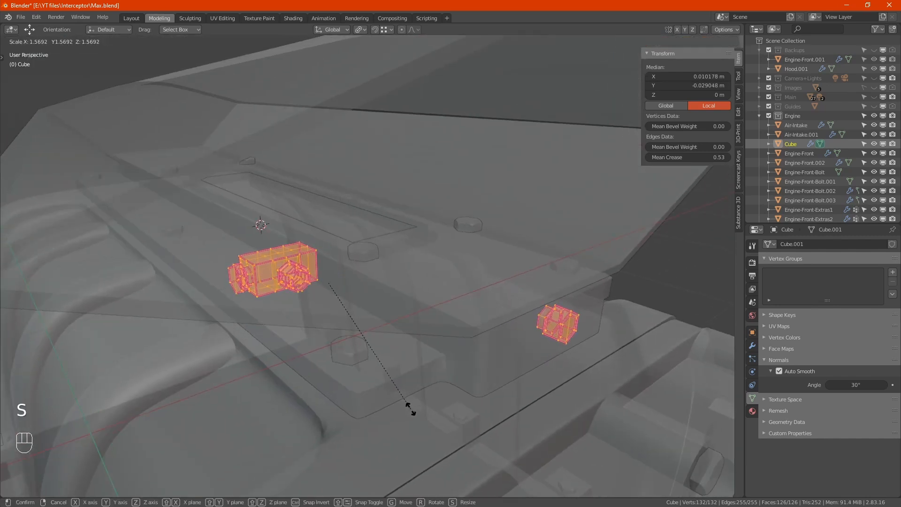
pyautogui.click(408, 396)
pyautogui.hotkey('alt', 'z')
pyautogui.keyDown('alt'); pyautogui.moveTo(408, 396); pyautogui.dragTo(419, 369); pyautogui.keyUp('alt')
pyautogui.hotkey('alt', 'z')
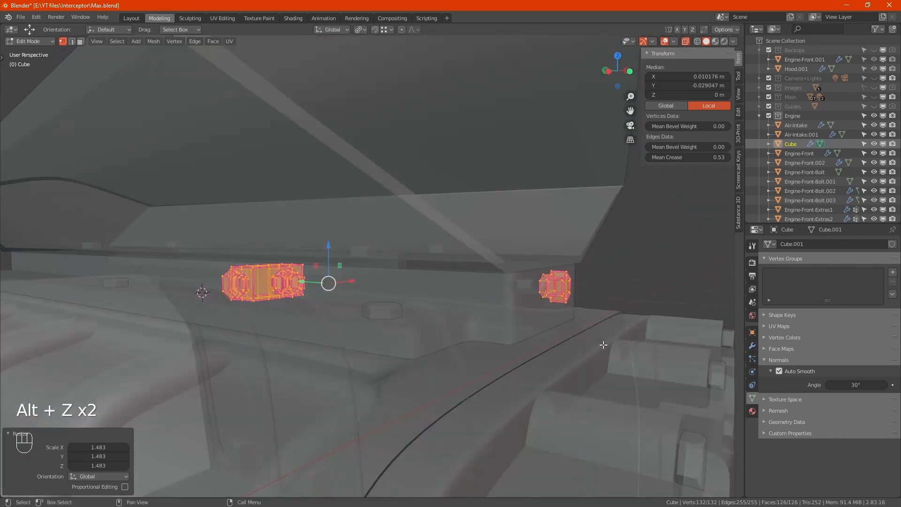
# - Select only the box fitting with its heads and move it about -0.029 m along Y, using the left view with X-ray off
pyautogui.keyDown('ctrl'); pyautogui.moveTo(615, 327); pyautogui.dragTo(516, 253); pyautogui.keyUp('ctrl')
pyautogui.keyDown('alt'); pyautogui.moveTo(371, 287); pyautogui.dragTo(381, 288); pyautogui.keyUp('alt')
pyautogui.press('ctrl+KP_3')
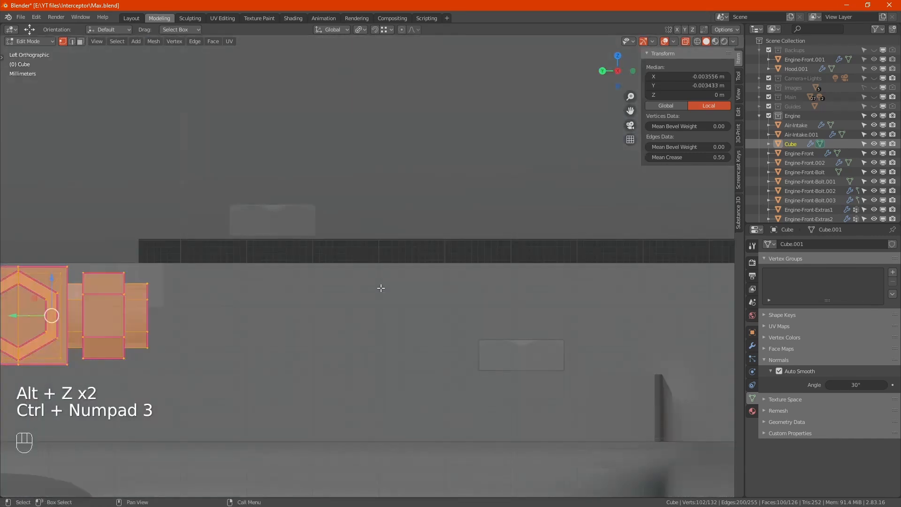
pyautogui.scroll(-3, 381, 287)
pyautogui.moveTo(245, 288); pyautogui.dragTo(277, 290, button='middle')
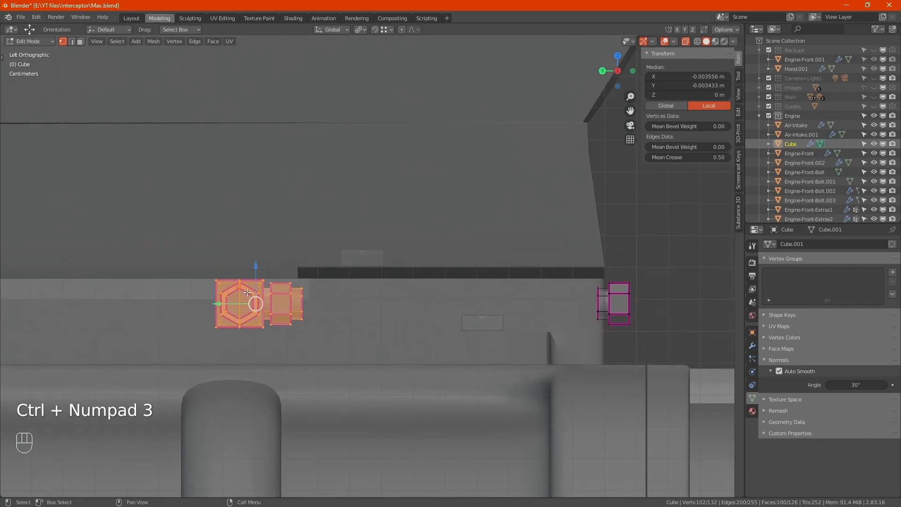
pyautogui.hotkey('alt', 'z')
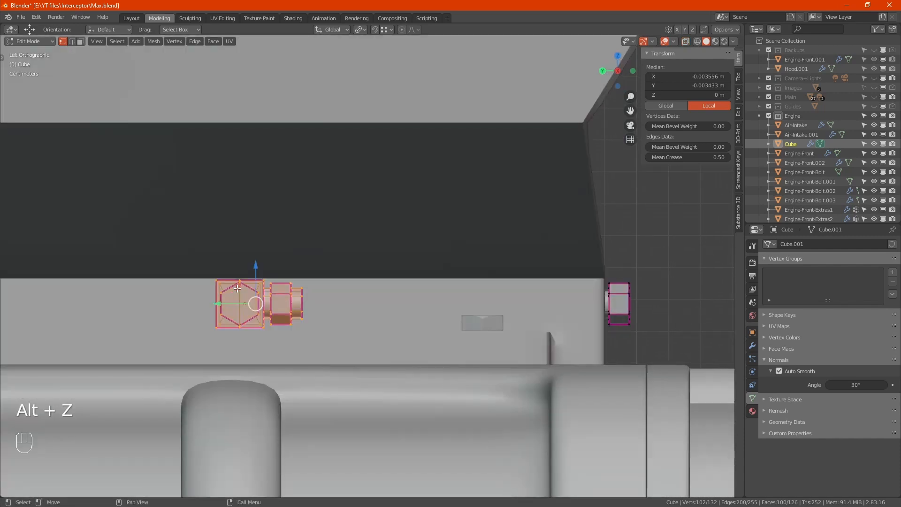
pyautogui.moveTo(237, 288); pyautogui.dragTo(332, 290)
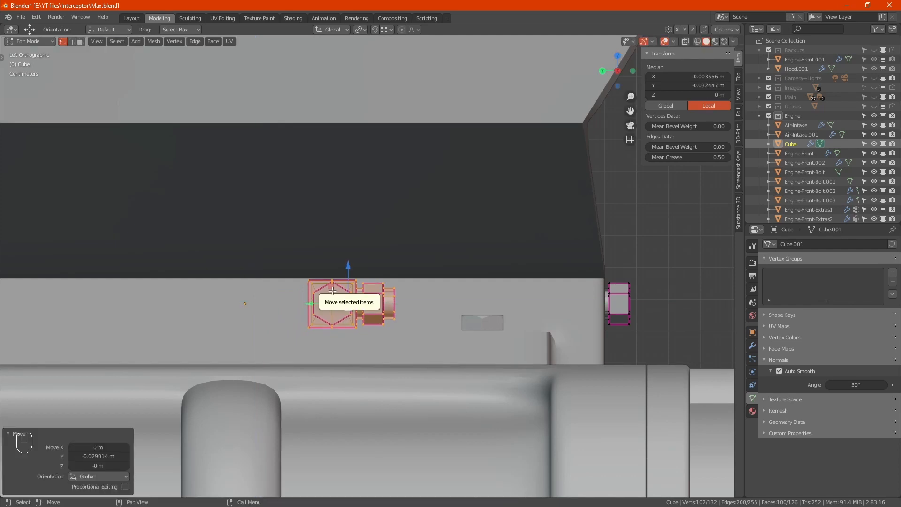
pyautogui.keyDown('alt'); pyautogui.moveTo(332, 290); pyautogui.dragTo(385, 289); pyautogui.keyUp('alt')
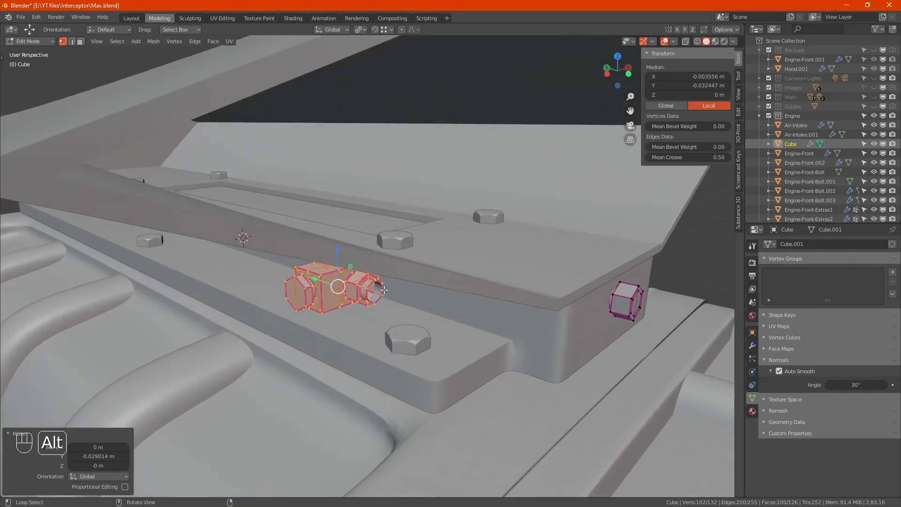
# - Extrude the box fitting's open tube rim inward at a scale of 0.85 and snap the 3D cursor to the new inner rim
pyautogui.keyDown('alt'); pyautogui.click(380, 290); pyautogui.keyUp('alt')
pyautogui.press('KP_Decimal')
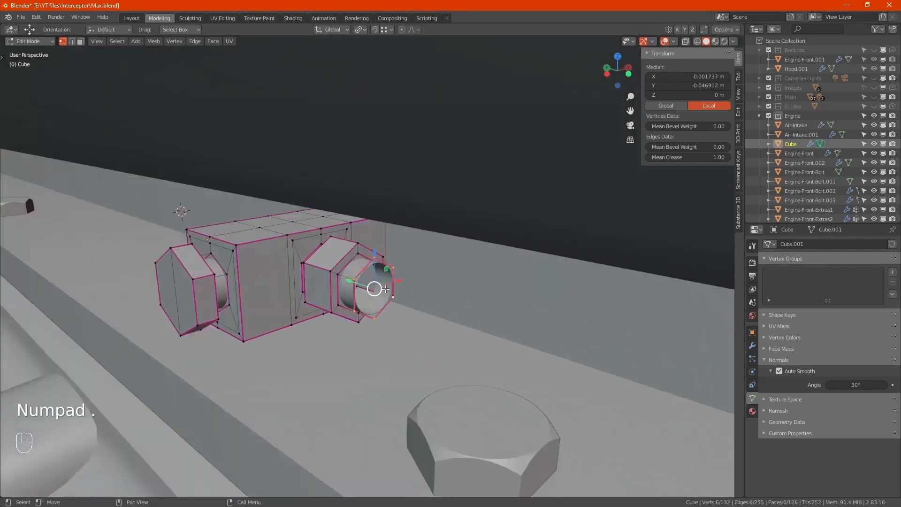
pyautogui.press('e')
pyautogui.press('s')
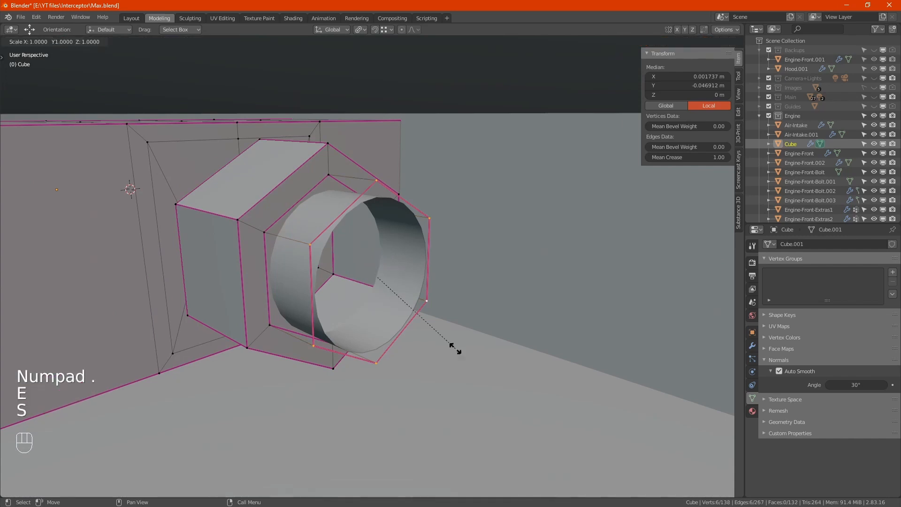
pyautogui.click(440, 340)
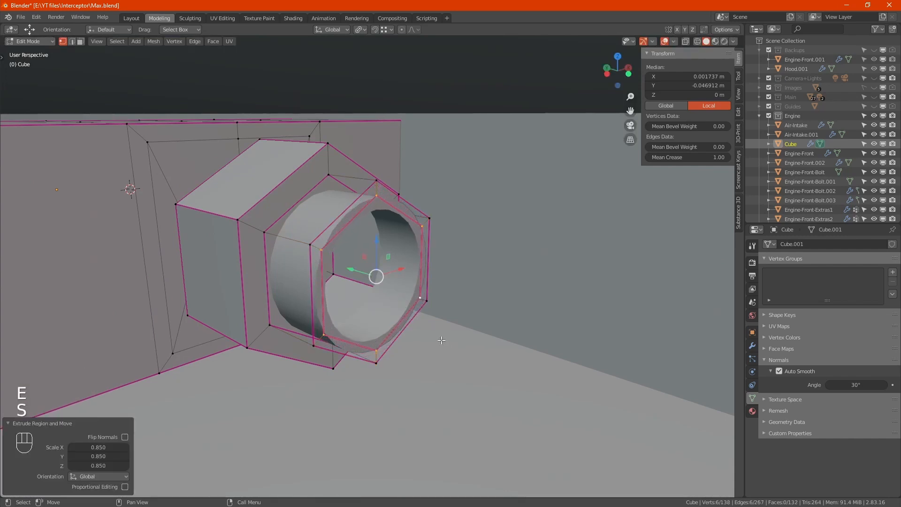
pyautogui.hotkey('shift', 's')
pyautogui.click(429, 397)
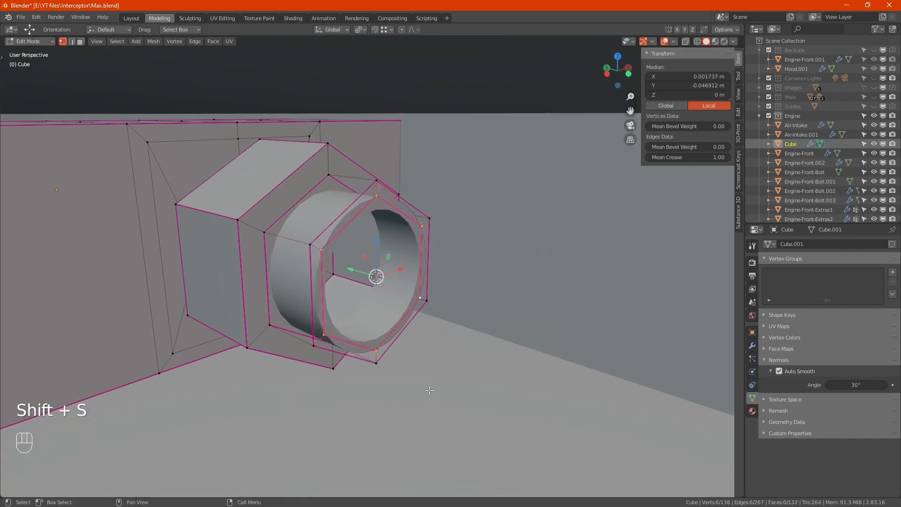
# - Isolate the fittings in top view, add a Bezier curve at the 3D cursor, and enter Edit Mode on the curve
pyautogui.press('Tab')
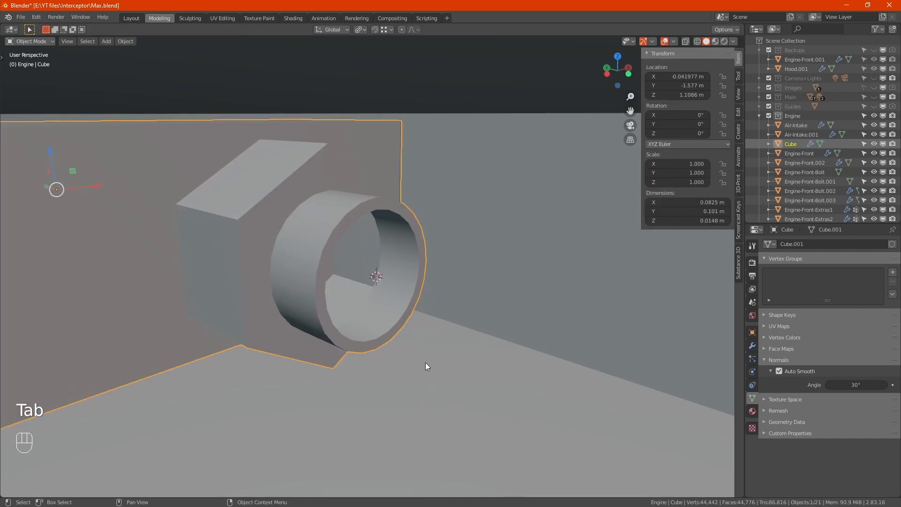
pyautogui.press('KP_7')
pyautogui.scroll(-8, 425, 362)
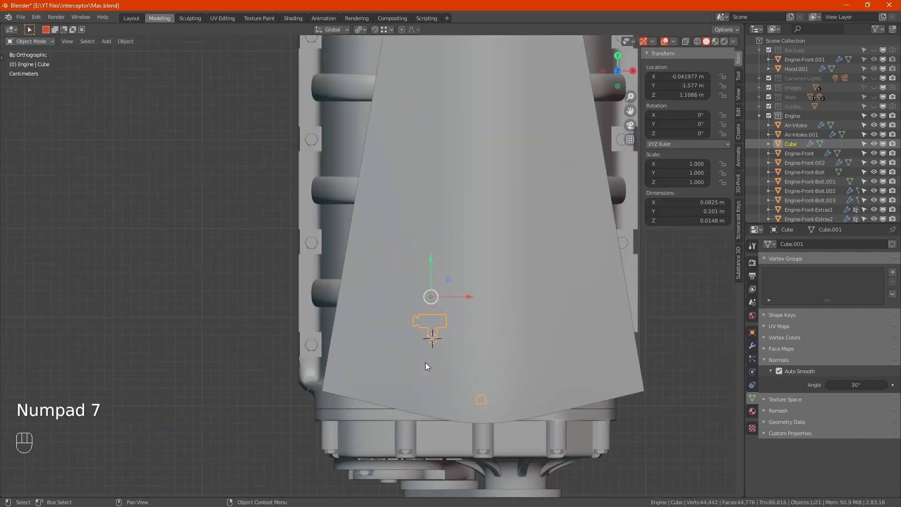
pyautogui.press('KP_Divide')
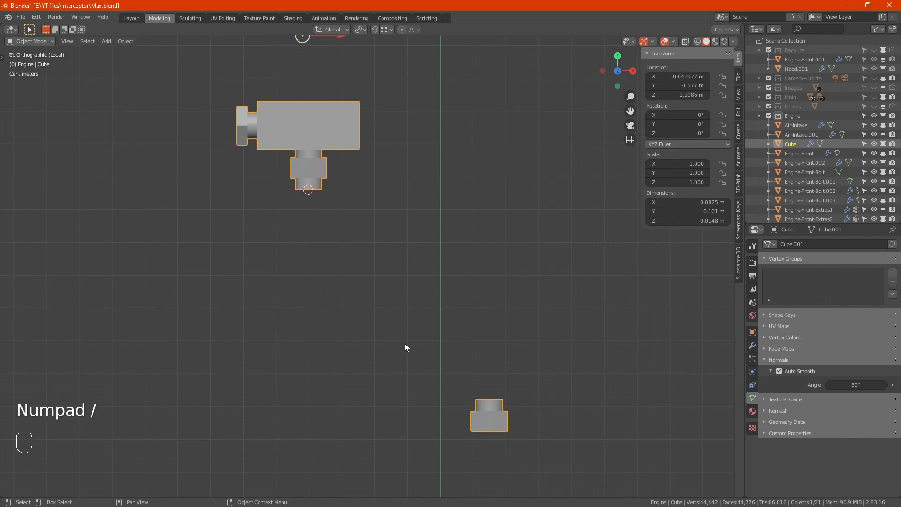
pyautogui.hotkey('shift', 'a')
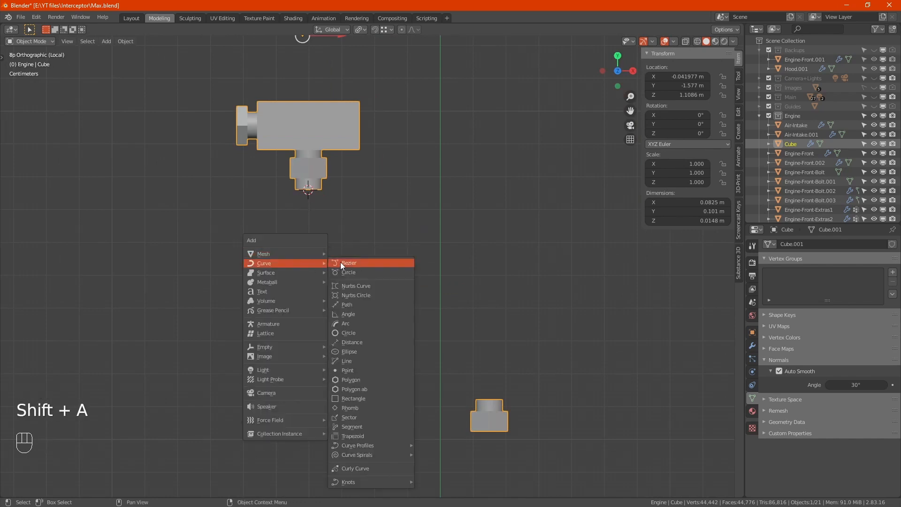
pyautogui.click(359, 267)
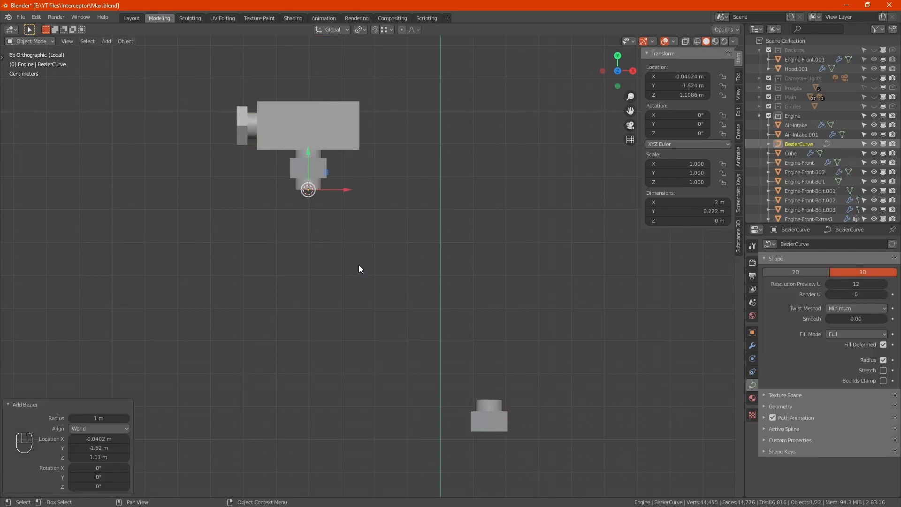
pyautogui.scroll(-10, 359, 267)
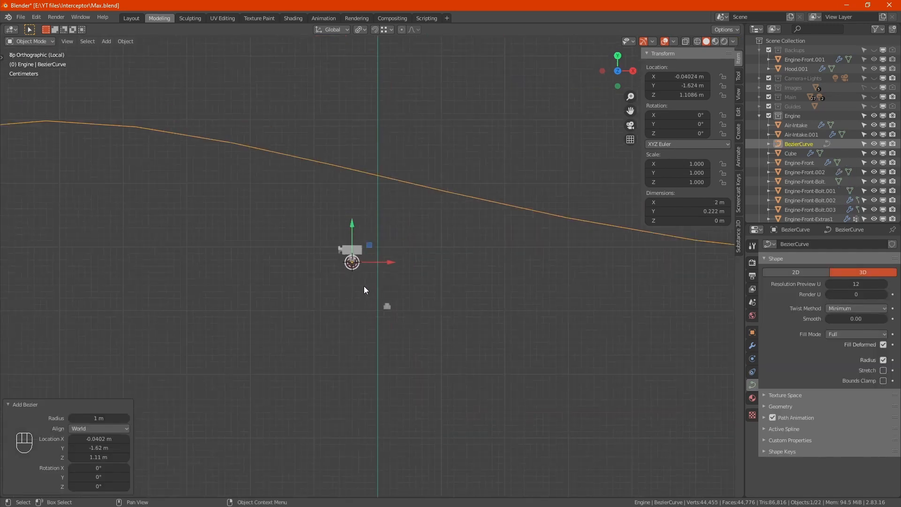
pyautogui.press('Tab')
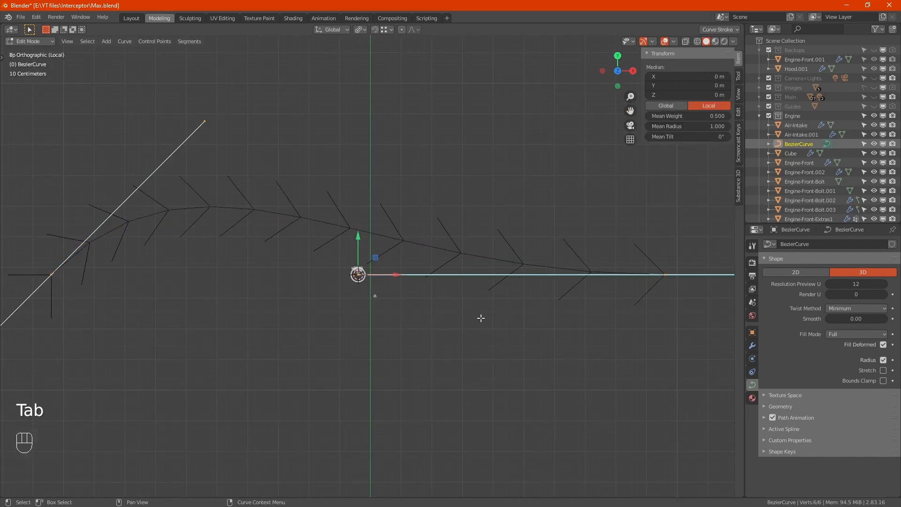
# - Move the curve's far control point next to the second end fitting, about -0.945 m along X and -0.084 m along Y
pyautogui.keyDown('shift'); pyautogui.moveTo(481, 318); pyautogui.dragTo(547, 280, button='middle'); pyautogui.keyUp('shift')
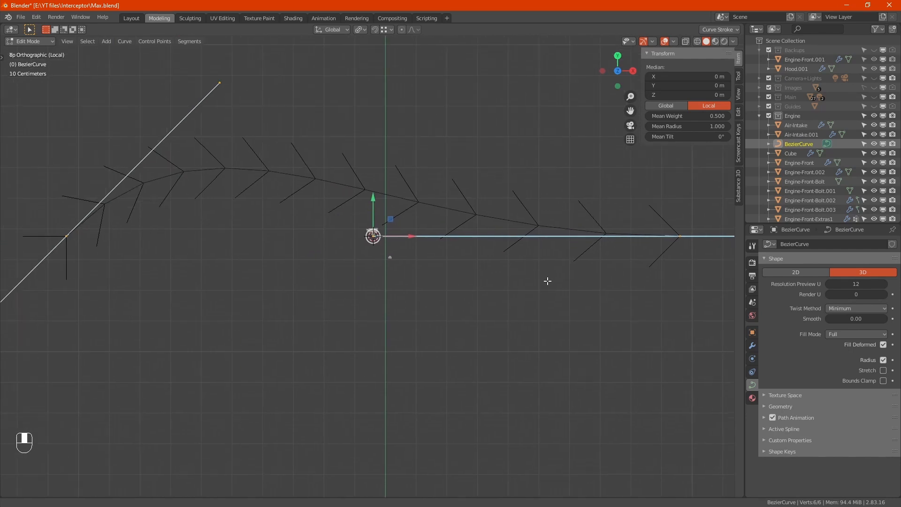
pyautogui.click(678, 236)
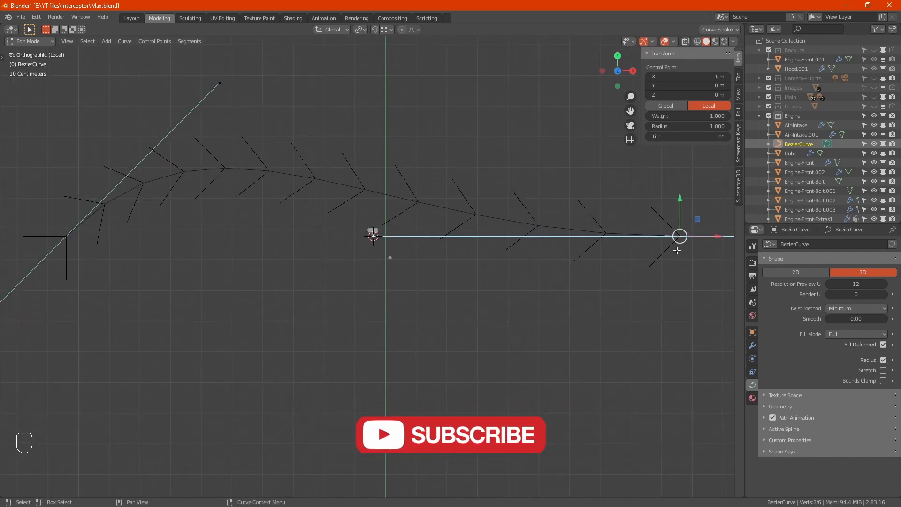
pyautogui.moveTo(698, 219); pyautogui.dragTo(398, 248)
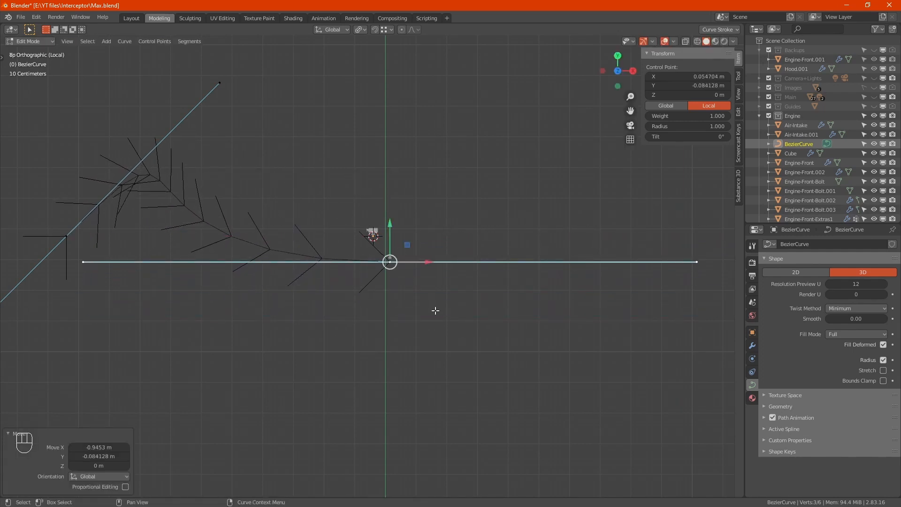
pyautogui.press('r')
pyautogui.press('z')
pyautogui.press('KP_Subtract')
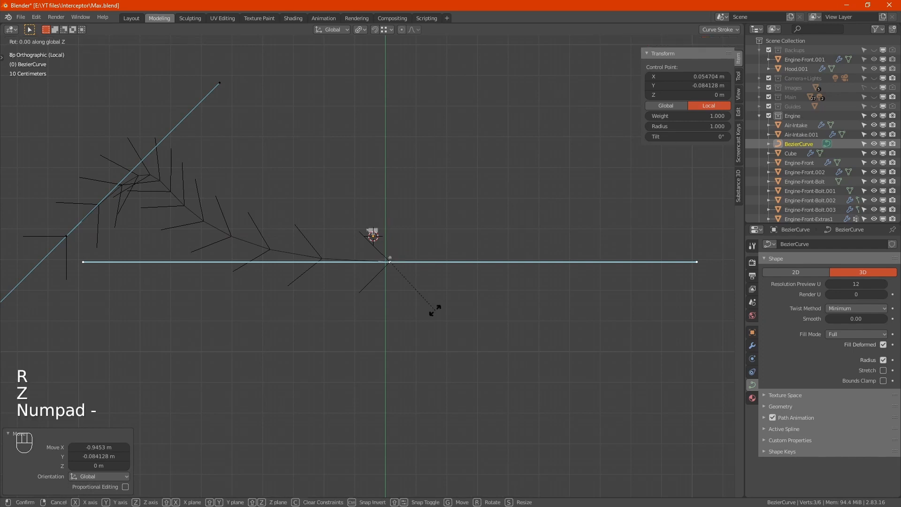
pyautogui.press('KP_9')
pyautogui.press('Escape')
# - Rotate the control point beside the second end fitting 90° about the Z axis
pyautogui.press('r')
pyautogui.press('z')
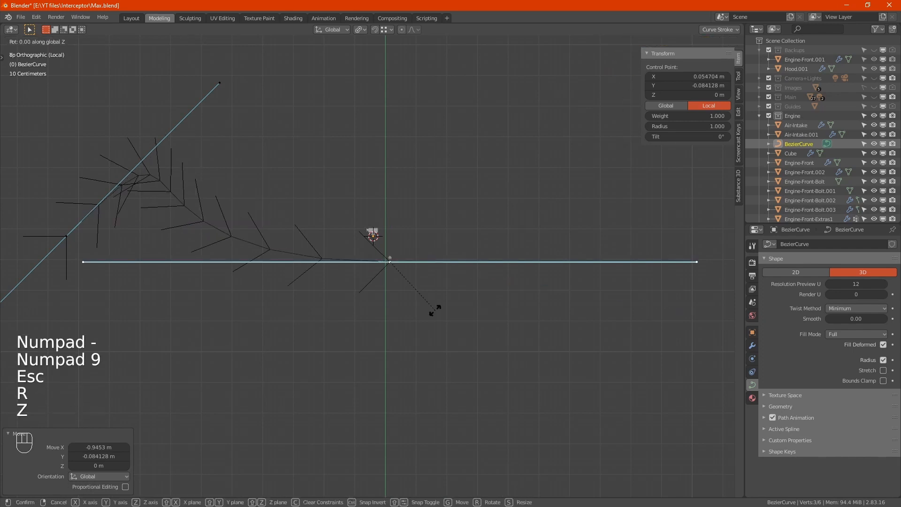
pyautogui.press('KP_9')
pyautogui.press('KP_0')
pyautogui.press('KP_Enter')
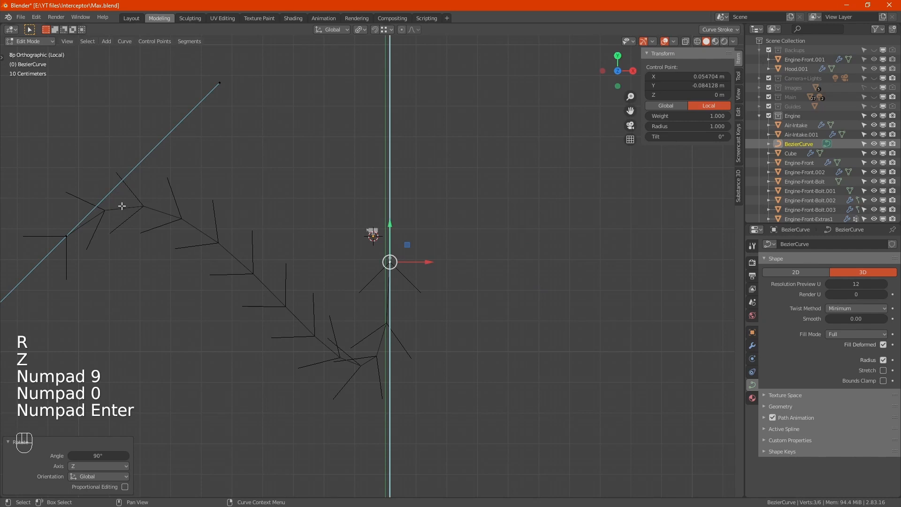
# - Move the curve's other control point next to the box fitting, about 0.97 m along X and 0.026 m along Y
pyautogui.click(73, 234)
pyautogui.moveTo(84, 219); pyautogui.dragTo(382, 210)
pyautogui.press('r')
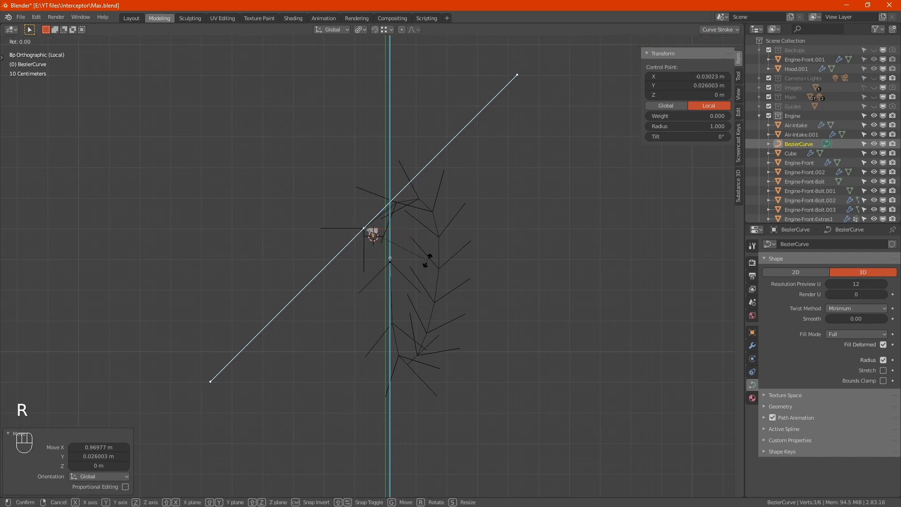
pyautogui.press('z')
pyautogui.press('KP_9')
pyautogui.press('Escape')
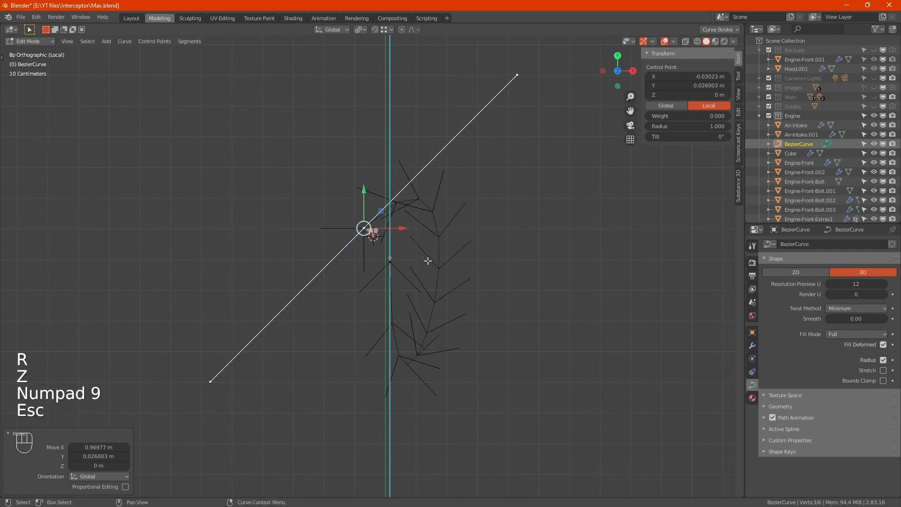
# - Rotate the control point beside the box fitting by -90° in the top view
pyautogui.press('r')
pyautogui.press('KP_Subtract')
pyautogui.press('KP_9')
pyautogui.press('KP_0')
pyautogui.press('KP_Enter')
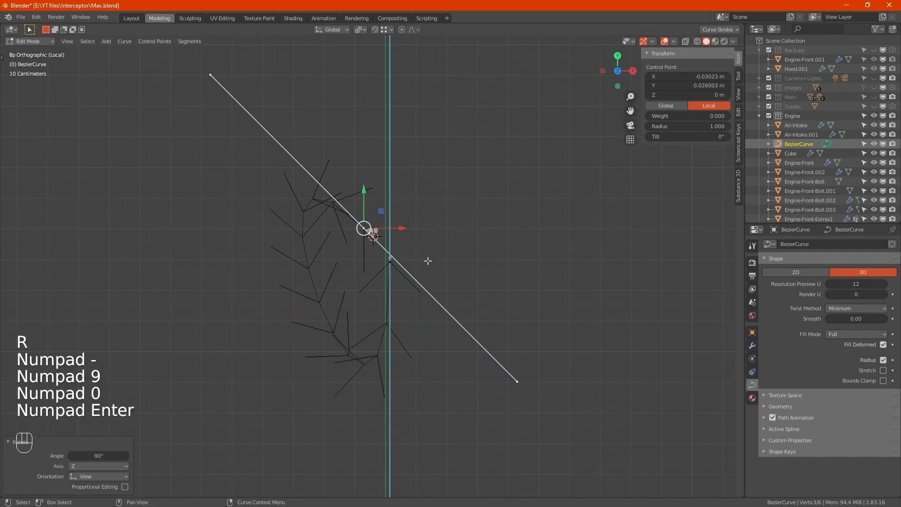
# - Move the upper handle of the box fitting's control point close beside the point, about 0.36 m along X and -0.5 m along Y
pyautogui.scroll(3, 412, 265)
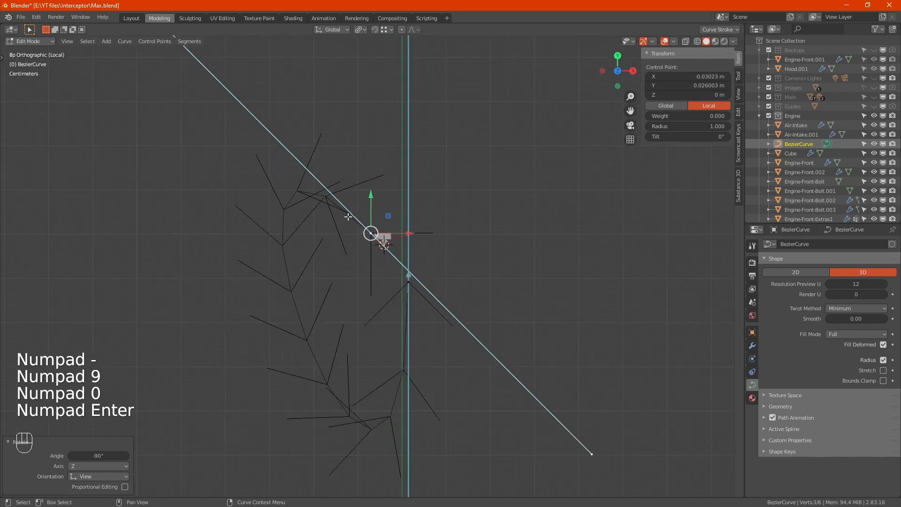
pyautogui.scroll(-3, 333, 219)
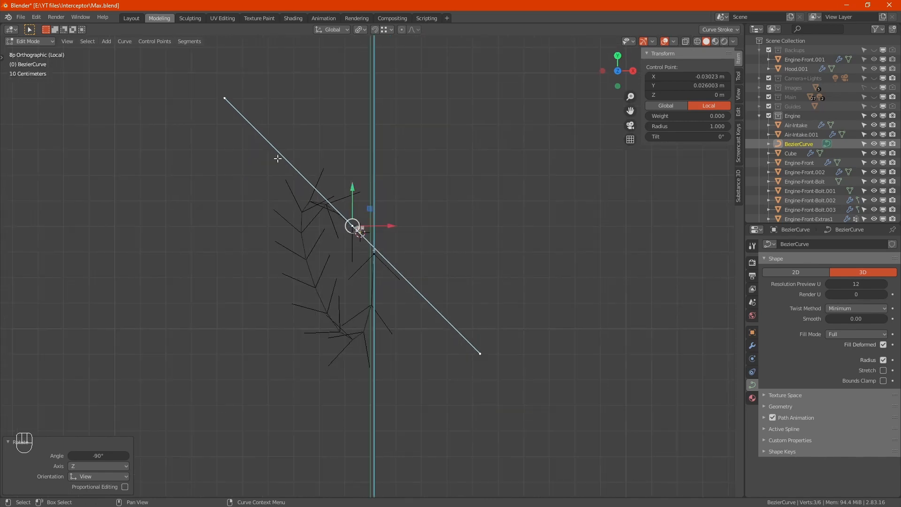
pyautogui.click(225, 100)
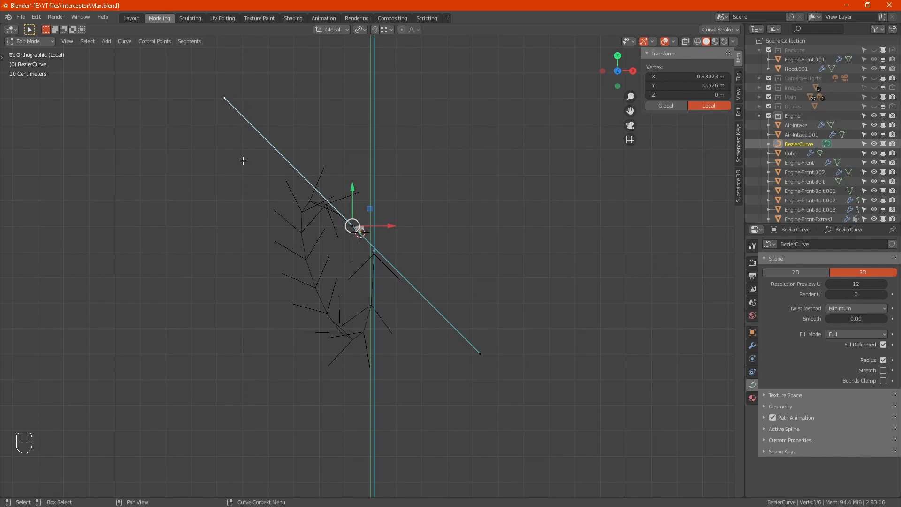
pyautogui.click(481, 352)
pyautogui.press('g')
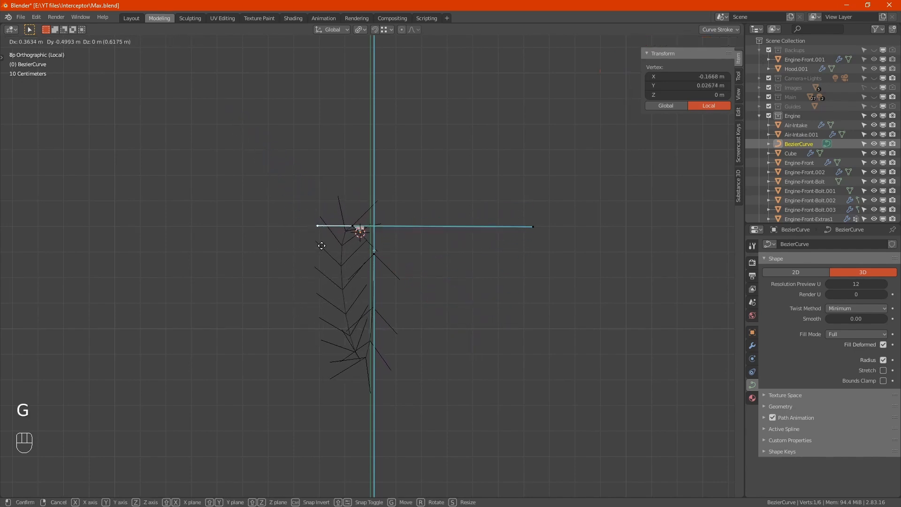
pyautogui.click(358, 226)
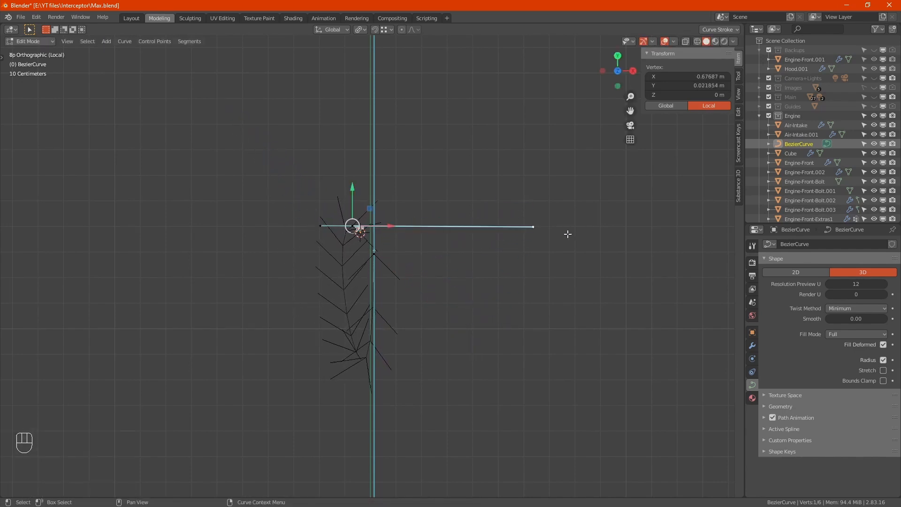
# - Shorten the opposite handle of the box fitting's control point by moving it about -0.606 m along X
pyautogui.press('g')
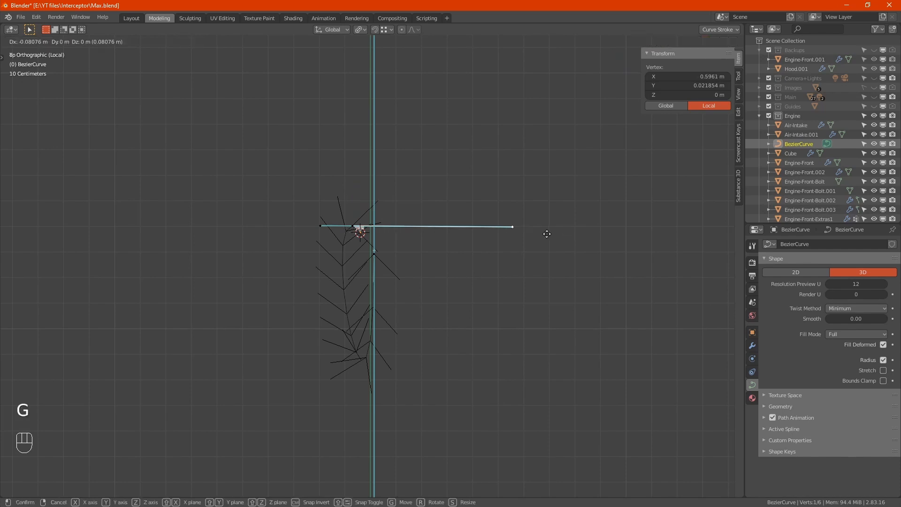
pyautogui.press('x')
pyautogui.click(413, 228)
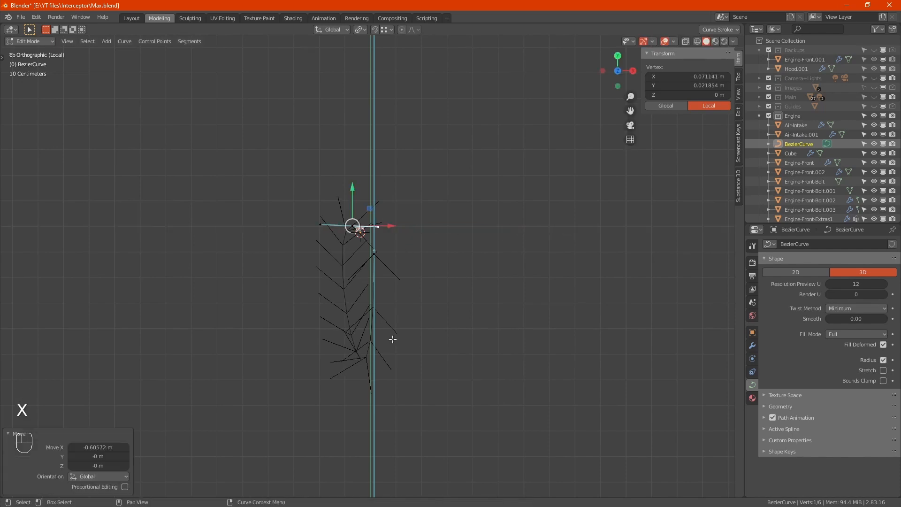
# - Shorten the lower handle of the second end fitting's control point by moving it about 0.841 m along Y
pyautogui.scroll(-3, 392, 339)
pyautogui.click(395, 441)
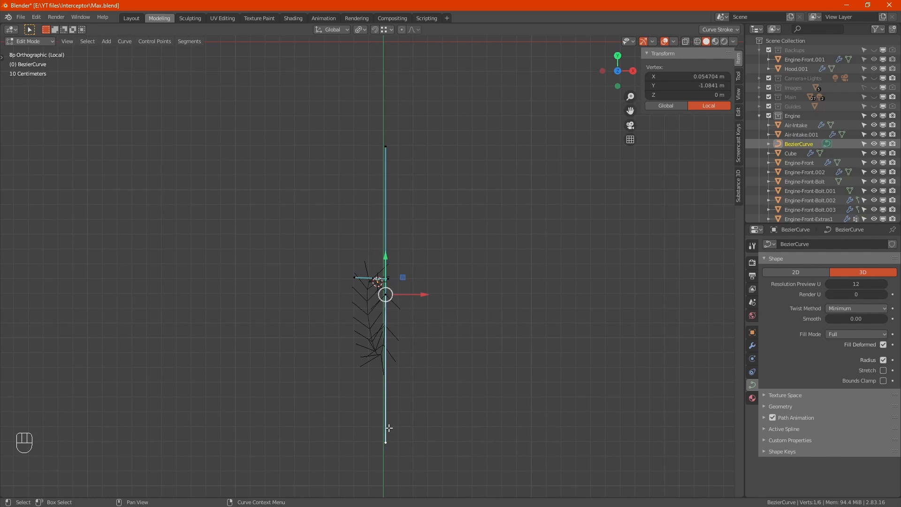
pyautogui.press('g')
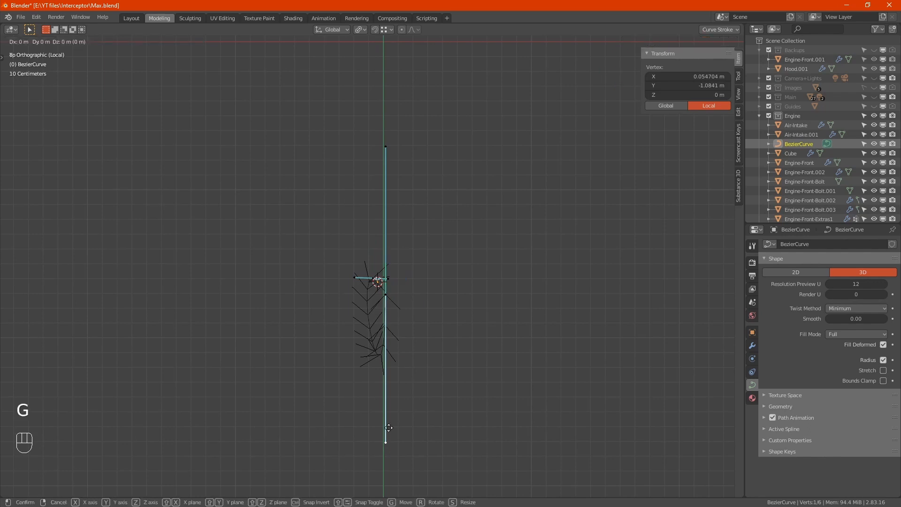
pyautogui.press('y')
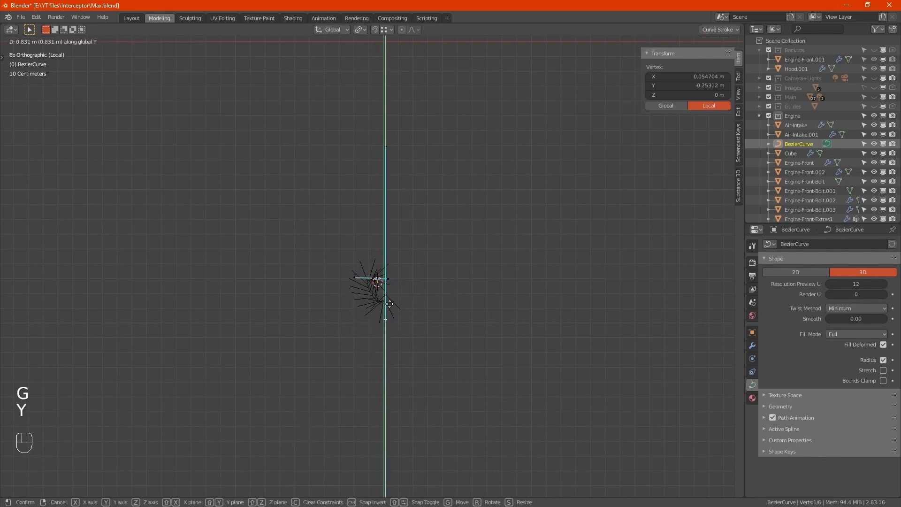
pyautogui.click(389, 303)
# - Move the box fitting's control point with its handles onto the tube opening, about 0.03 m along X and -0.028 m along Y
pyautogui.scroll(6, 385, 282)
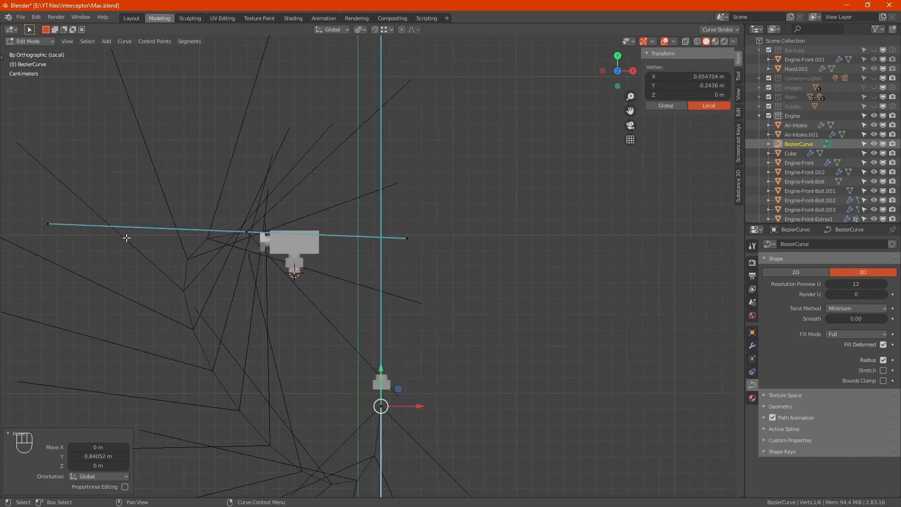
pyautogui.click(246, 231)
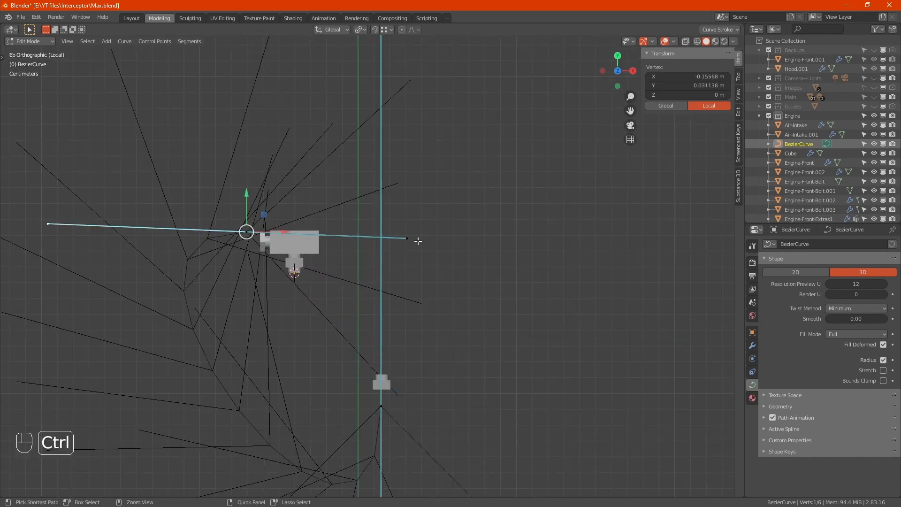
pyautogui.keyDown('shift'); pyautogui.click(247, 231); pyautogui.keyUp('shift')
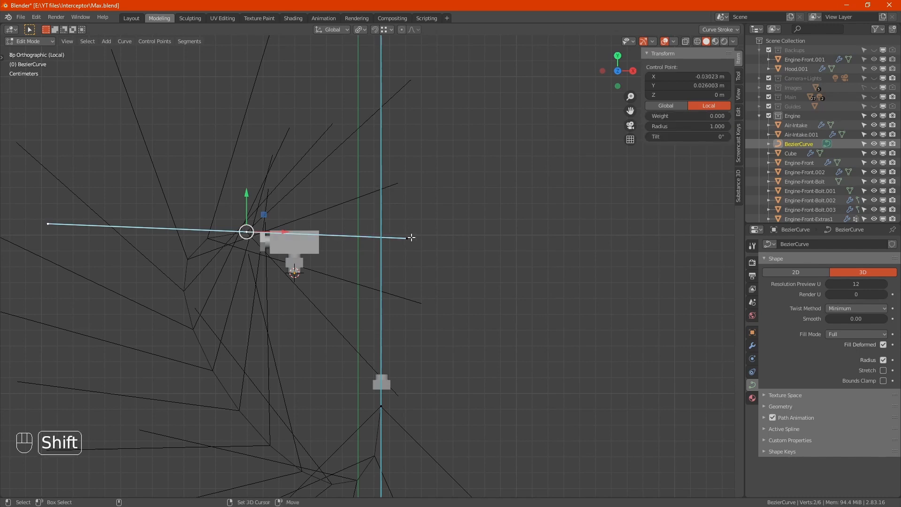
pyautogui.scroll(6, 300, 271)
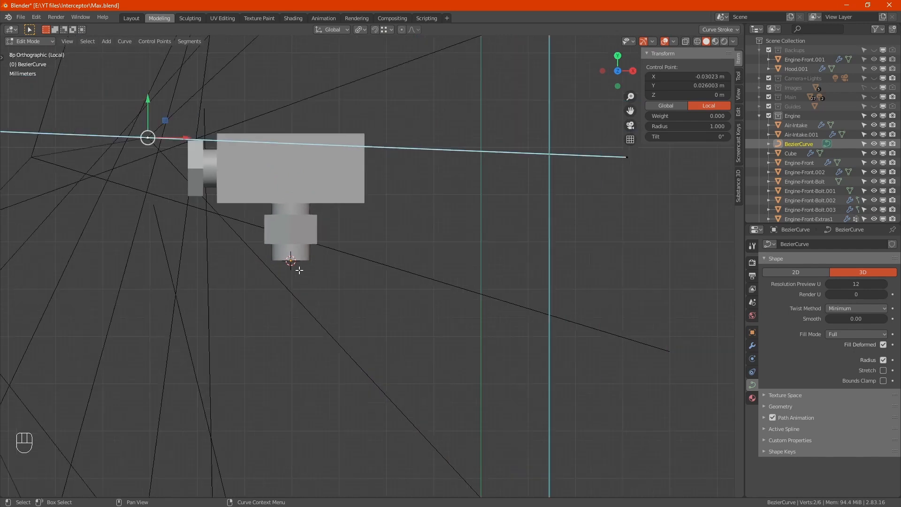
pyautogui.scroll(-6, 299, 270)
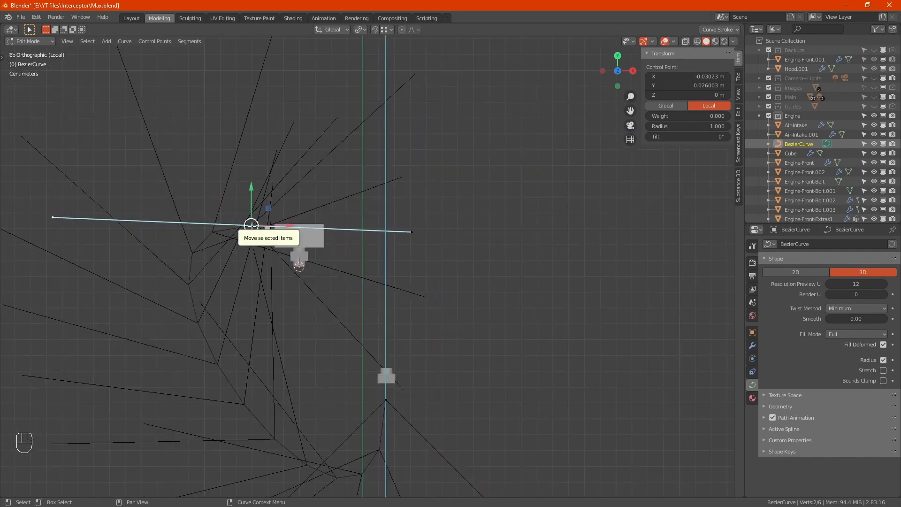
pyautogui.moveTo(251, 225); pyautogui.dragTo(299, 272)
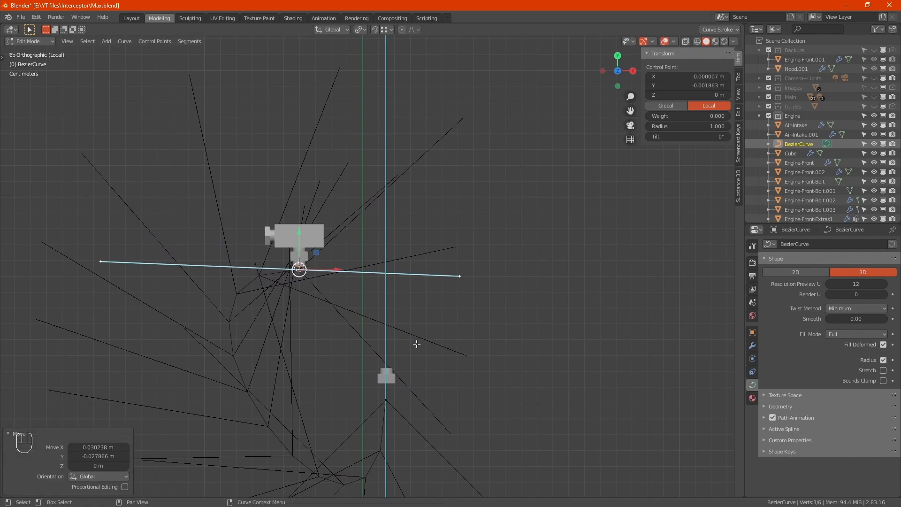
# - Rotate the control point at the box fitting's tube opening about 92° around the Z axis
pyautogui.press('r')
pyautogui.press('z')
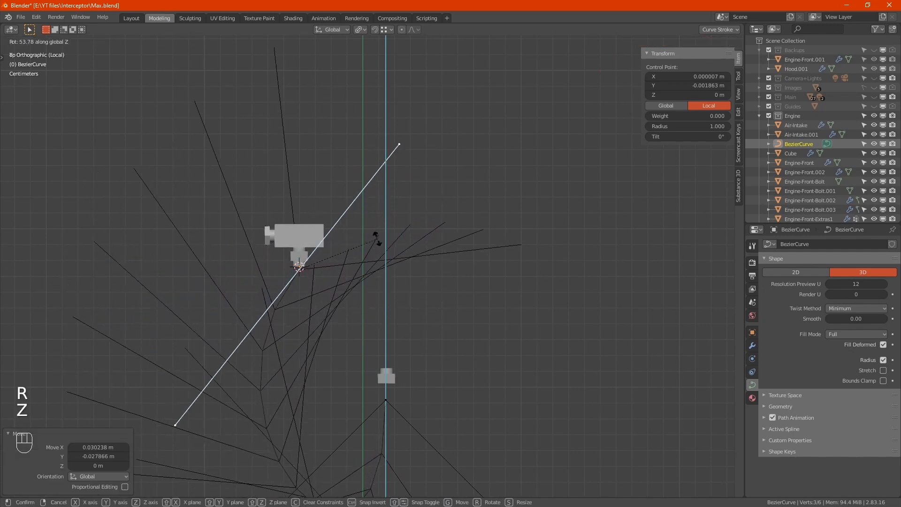
pyautogui.click(322, 230)
# - Move the lower handle of the box fitting's control point about 0.121 m along Y, close to the tube opening
pyautogui.keyDown('shift'); pyautogui.moveTo(347, 346); pyautogui.dragTo(332, 215, button='middle'); pyautogui.keyUp('shift')
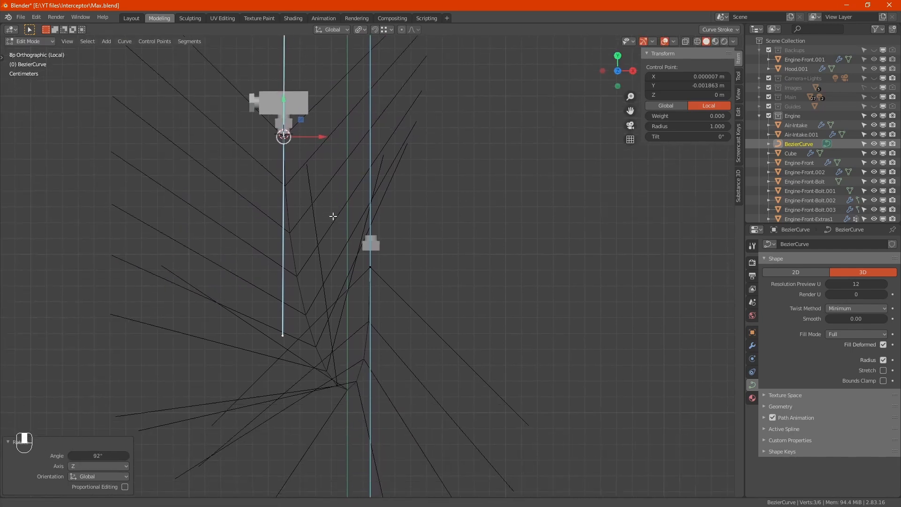
pyautogui.click(286, 333)
pyautogui.press('g')
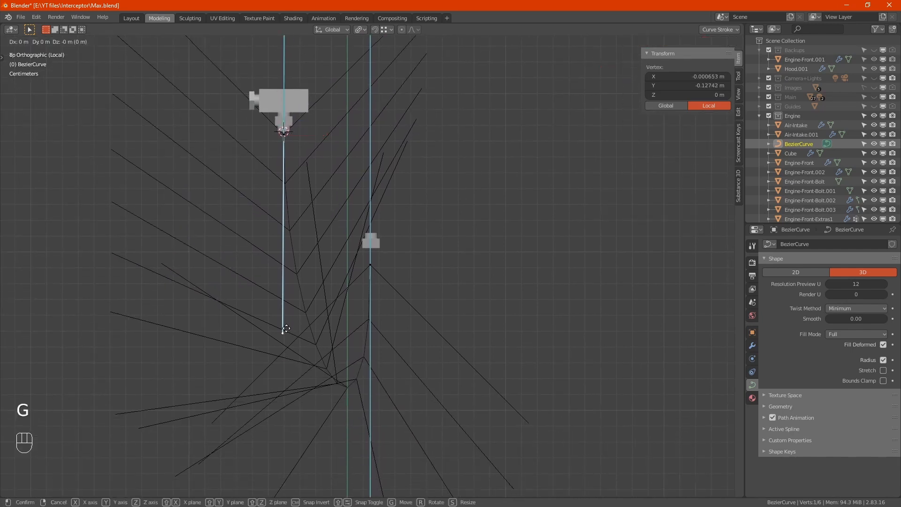
pyautogui.press('y')
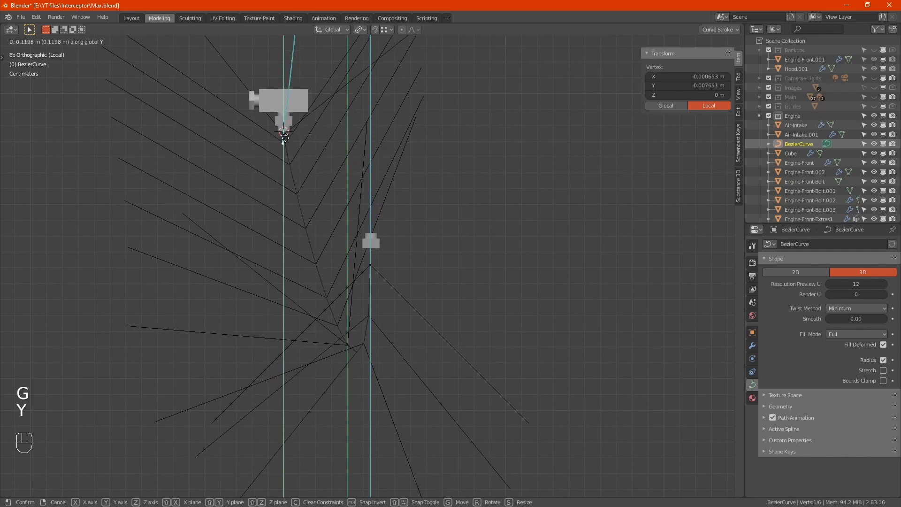
pyautogui.click(283, 136)
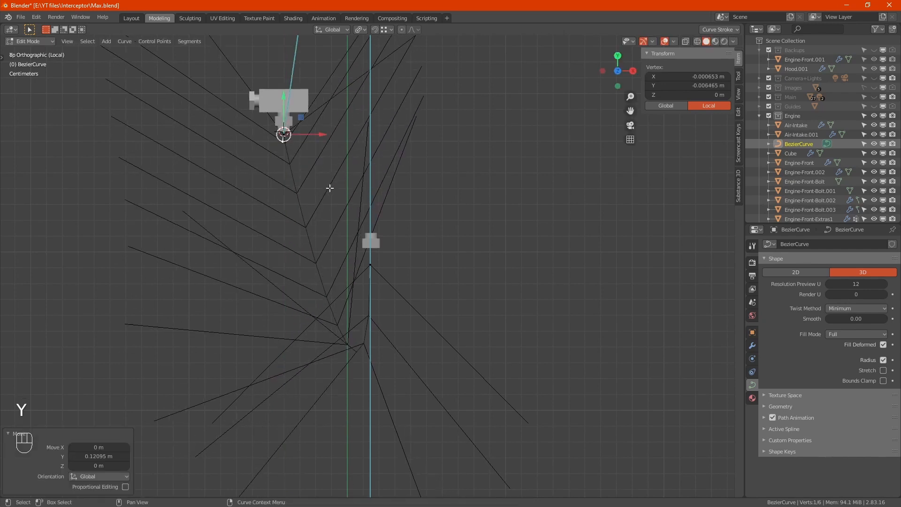
# - Align the box fitting's control point and both its handles vertically by scaling them to 0 along X
pyautogui.keyDown('shift'); pyautogui.moveTo(350, 106); pyautogui.dragTo(335, 232, button='middle'); pyautogui.keyUp('shift')
pyautogui.moveTo(187, 58); pyautogui.dragTo(340, 308)
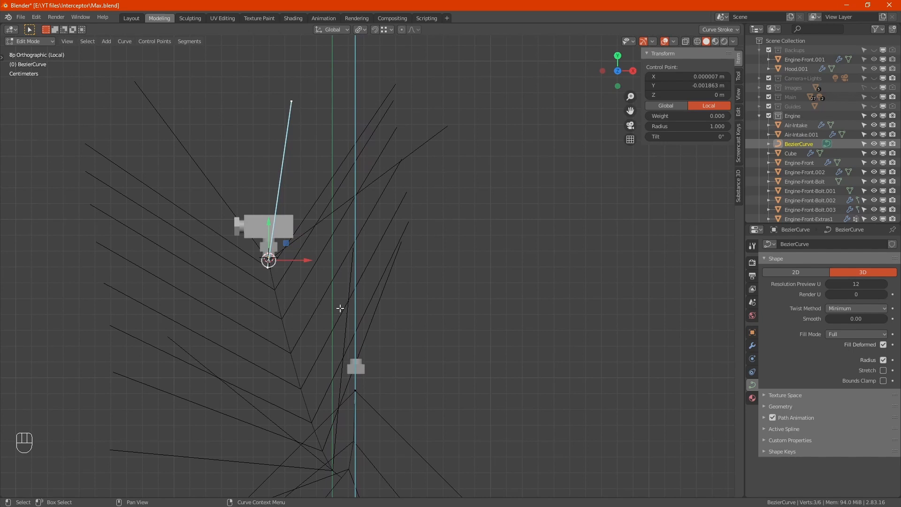
pyautogui.press('s')
pyautogui.press('x')
pyautogui.press('KP_0')
pyautogui.press('KP_Enter')
# - Move the upper handle of the second end fitting's control point about -0.952 m along Y, bringing it close to the fitting
pyautogui.scroll(-5, 357, 282)
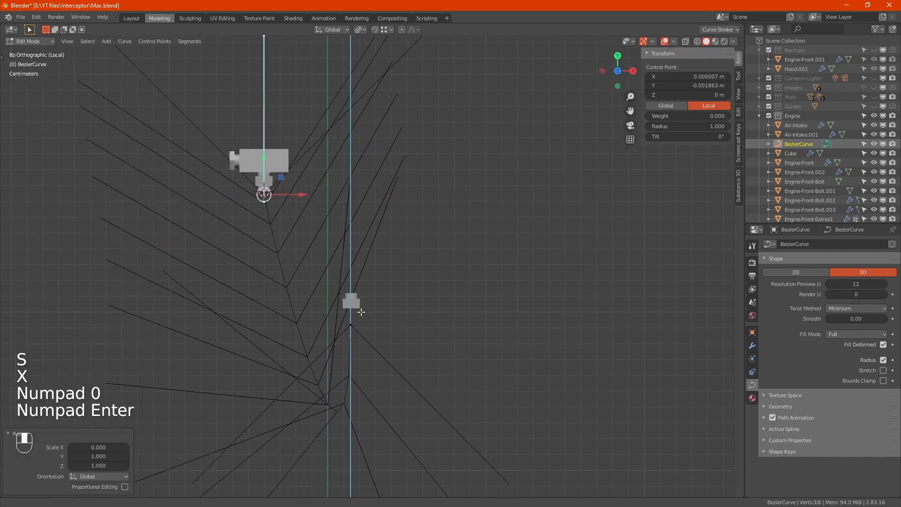
pyautogui.scroll(-4, 389, 133)
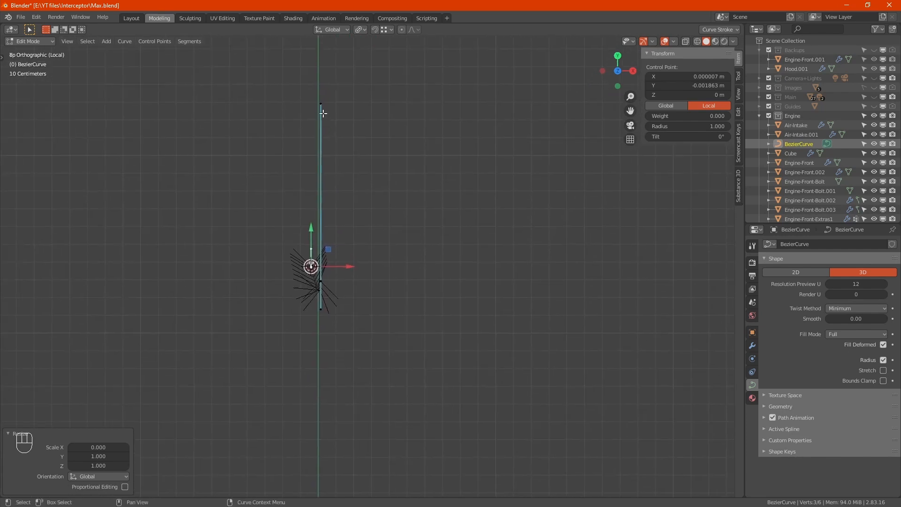
pyautogui.click(322, 108)
pyautogui.press('g')
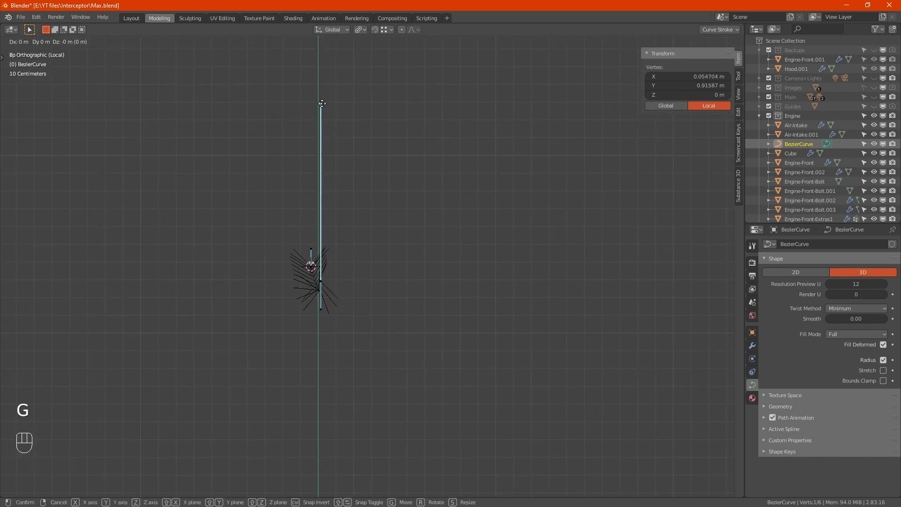
pyautogui.press('y')
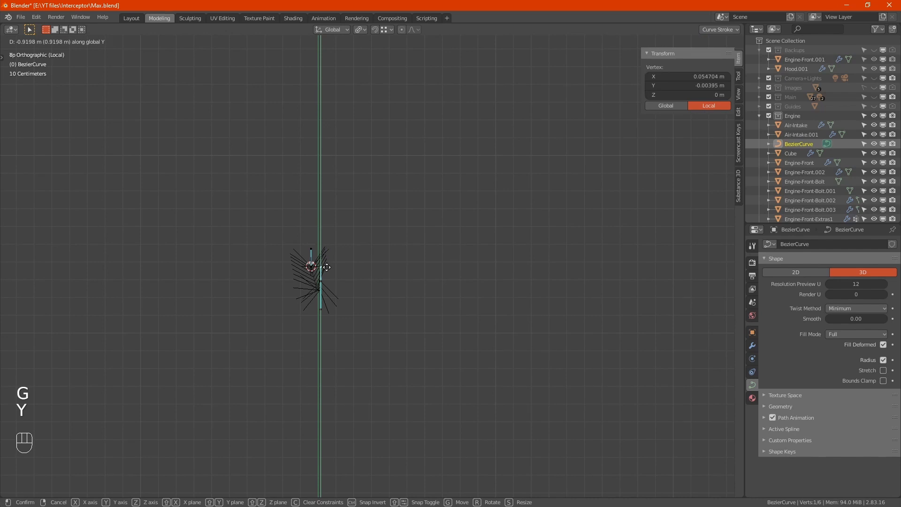
pyautogui.click(327, 277)
pyautogui.scroll(8, 319, 293)
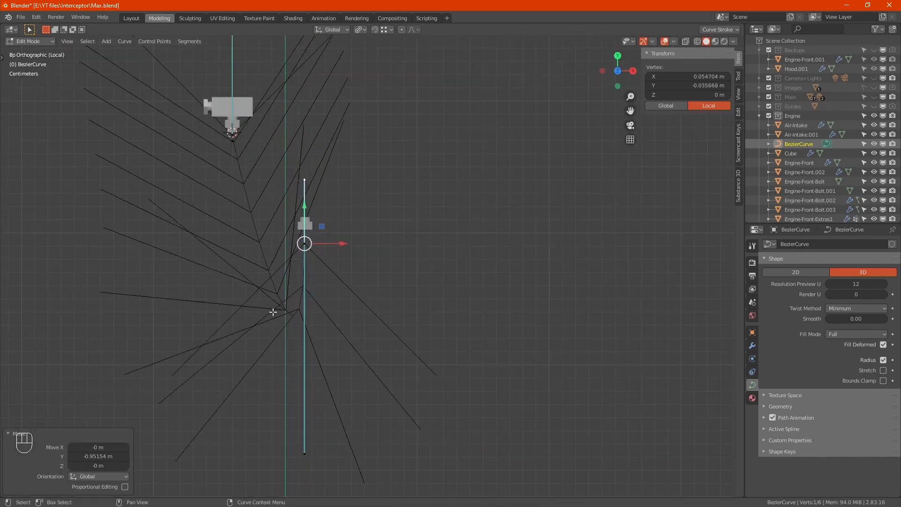
# - Move the lower handle of the second end fitting's control point about -0.064 m along X and 0.156 m along Y
pyautogui.click(319, 461)
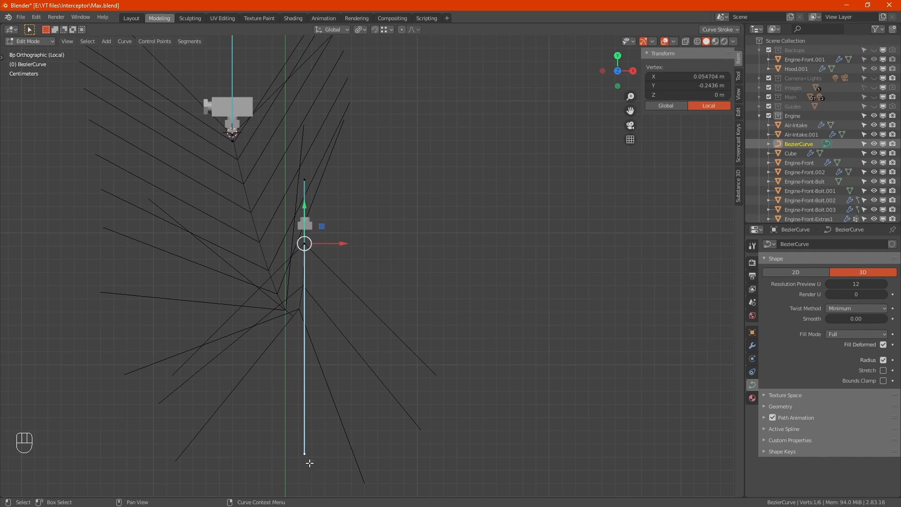
pyautogui.press('g')
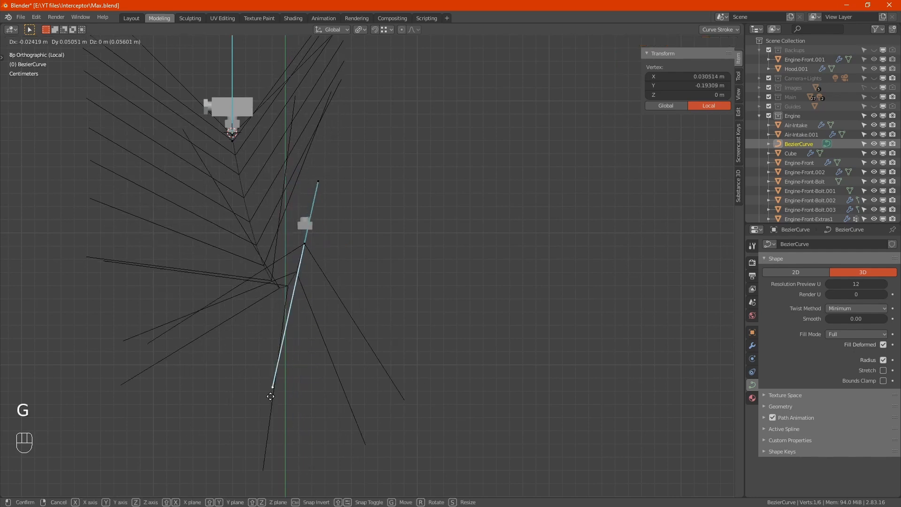
pyautogui.click(220, 261)
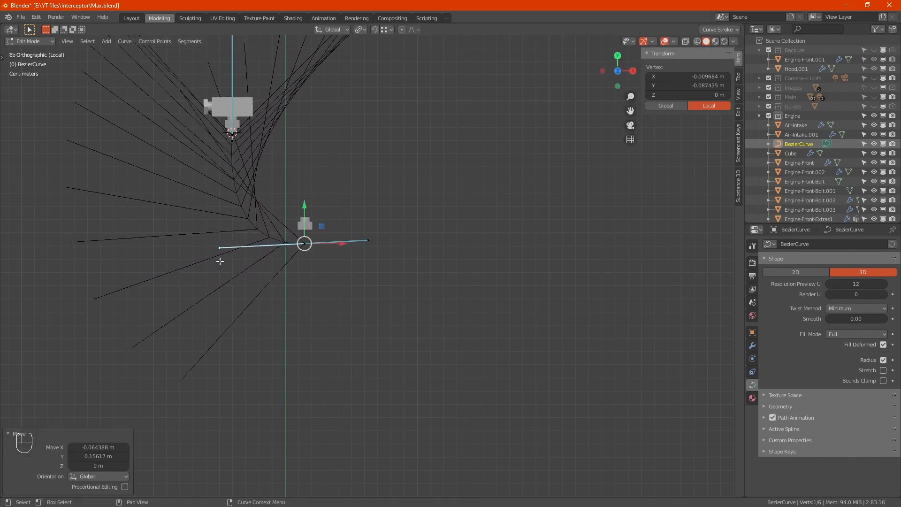
# - Check the hose's bend between its two fittings in the reference photos
pyautogui.click(674, 42)
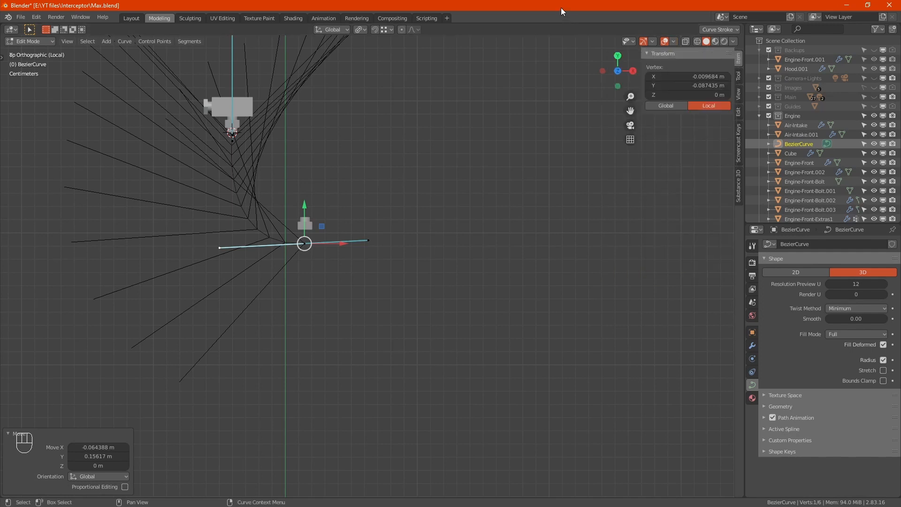
pyautogui.keyDown('shift'); pyautogui.moveTo(257, 217); pyautogui.dragTo(292, 259, button='middle'); pyautogui.keyUp('shift')
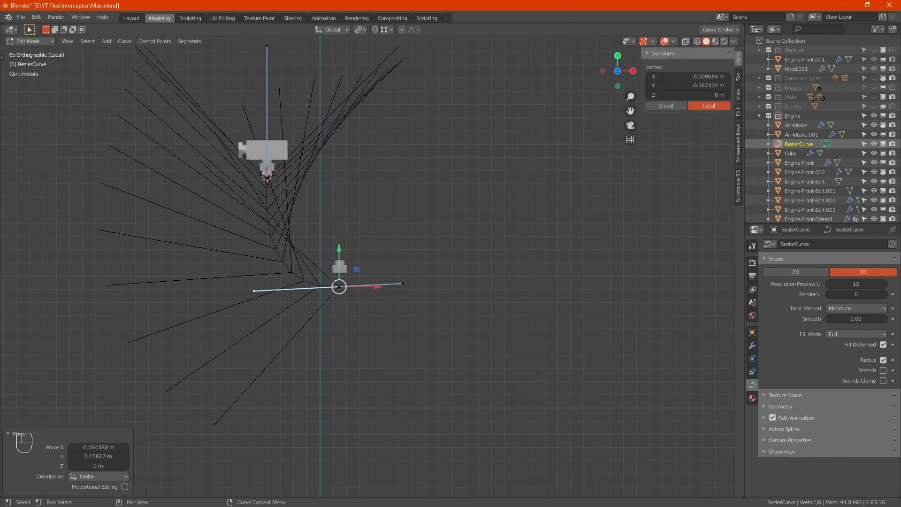
pyautogui.hotkey('alt', 'Tab')
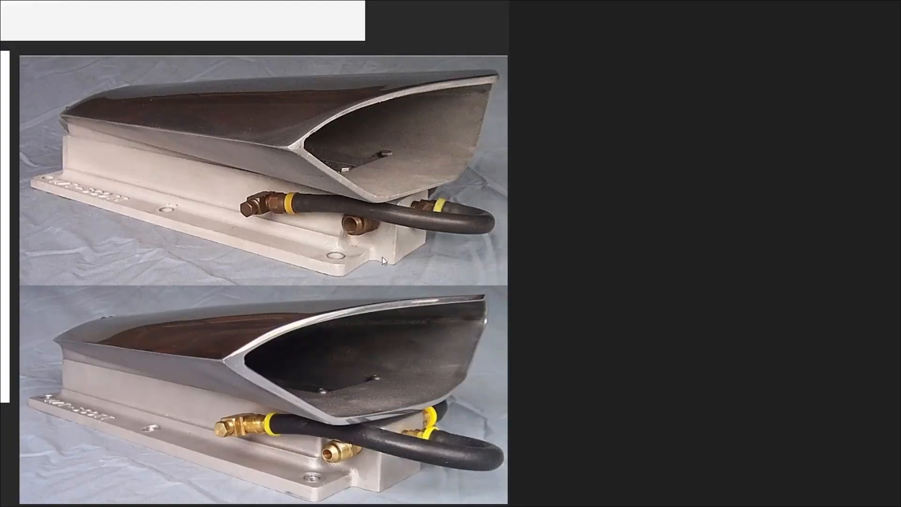
pyautogui.hotkey('alt', 'Tab')
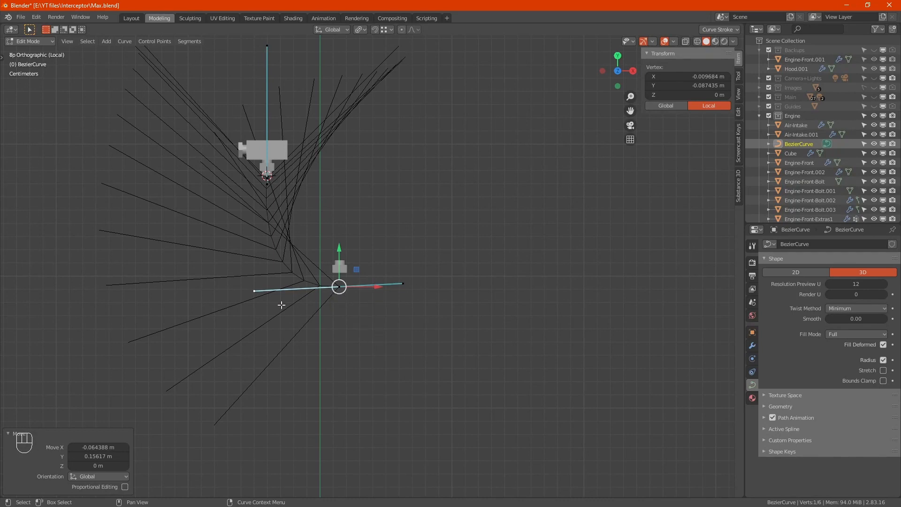
# - Move the second end fitting's selected handle about 0.065 m along X and -0.036 m along Y, nearly in line with the fitting
pyautogui.scroll(2, 299, 299)
pyautogui.click(233, 289)
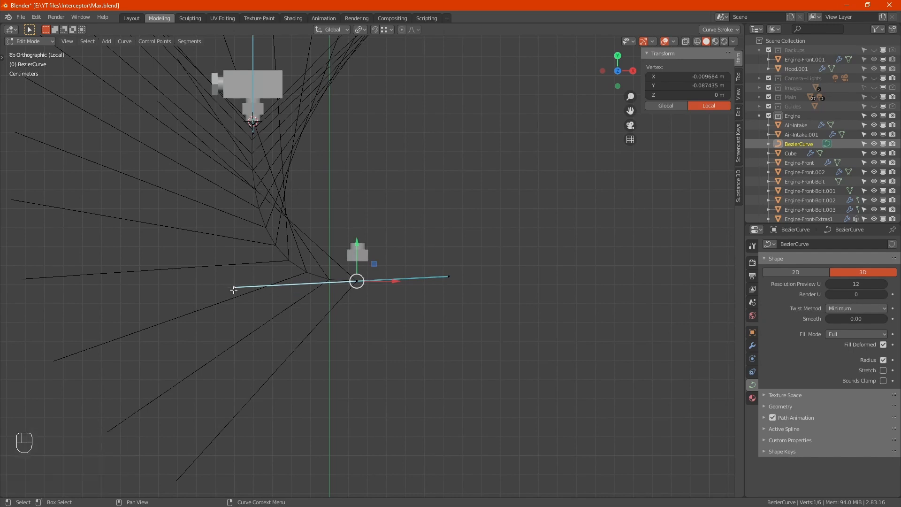
pyautogui.press('g')
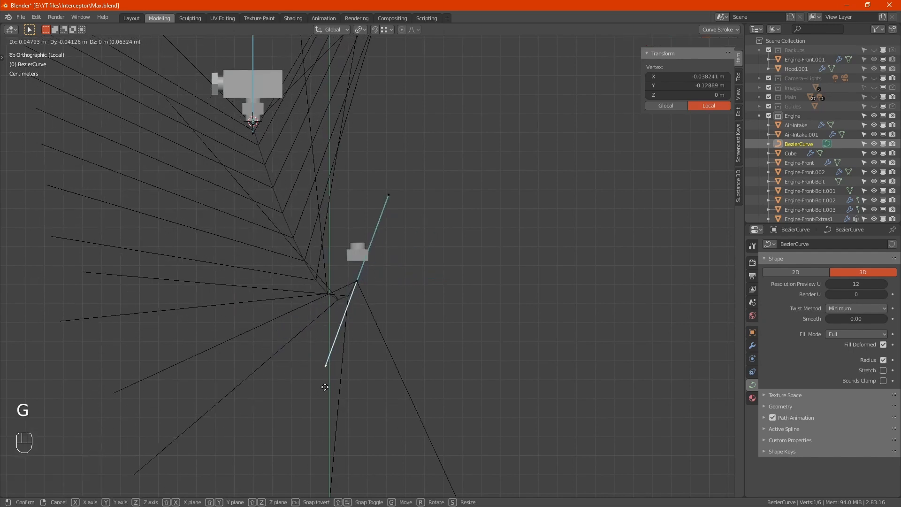
pyautogui.click(356, 377)
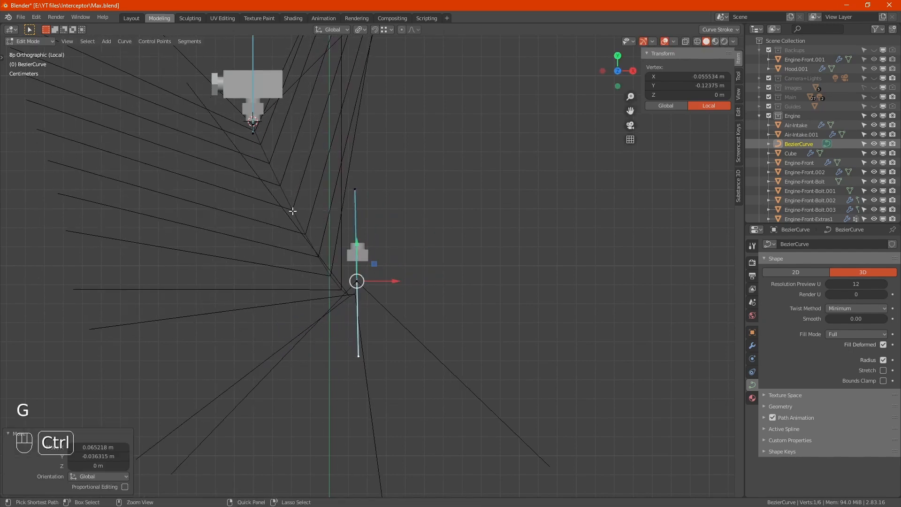
pyautogui.hotkey('ctrl', 'r')
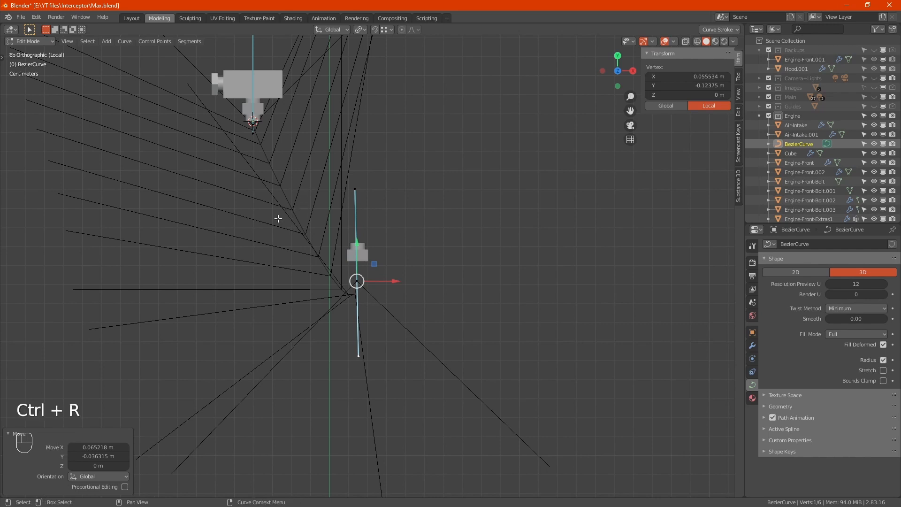
pyautogui.press('2')
pyautogui.click(281, 218)
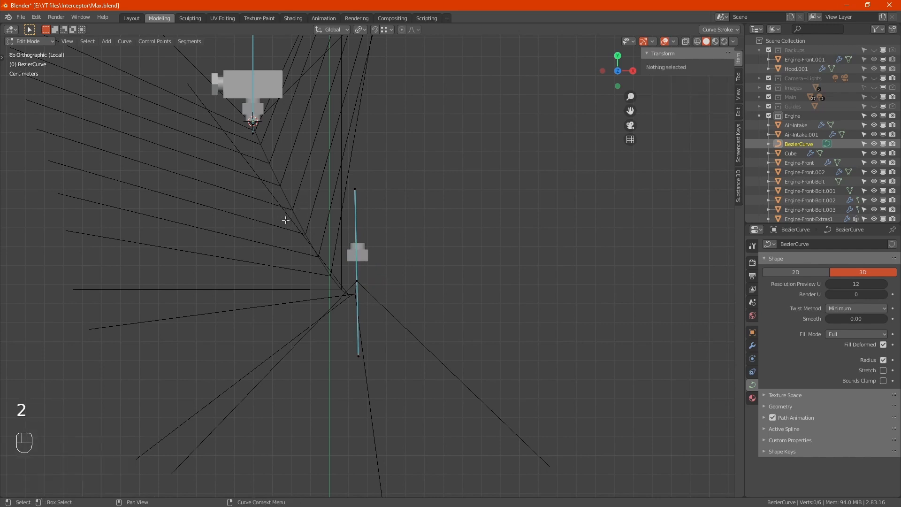
# - Subdivide the curve segment between the box fitting's and second end fitting's control points with one cut
pyautogui.click(252, 123)
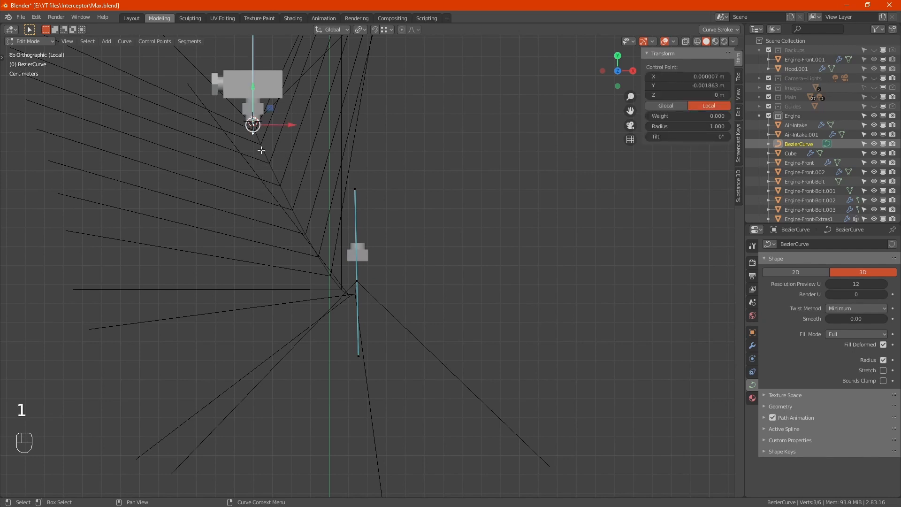
pyautogui.keyDown('shift'); pyautogui.click(338, 288); pyautogui.keyUp('shift')
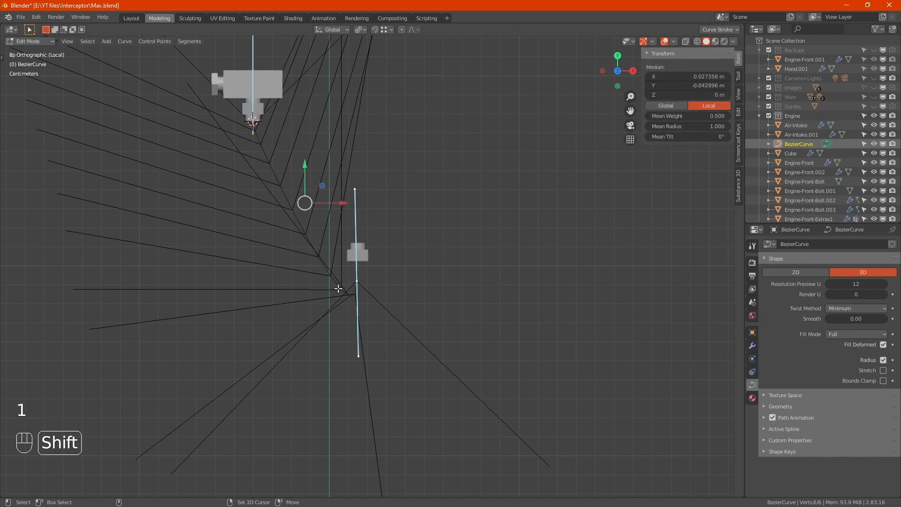
pyautogui.rightClick(214, 231)
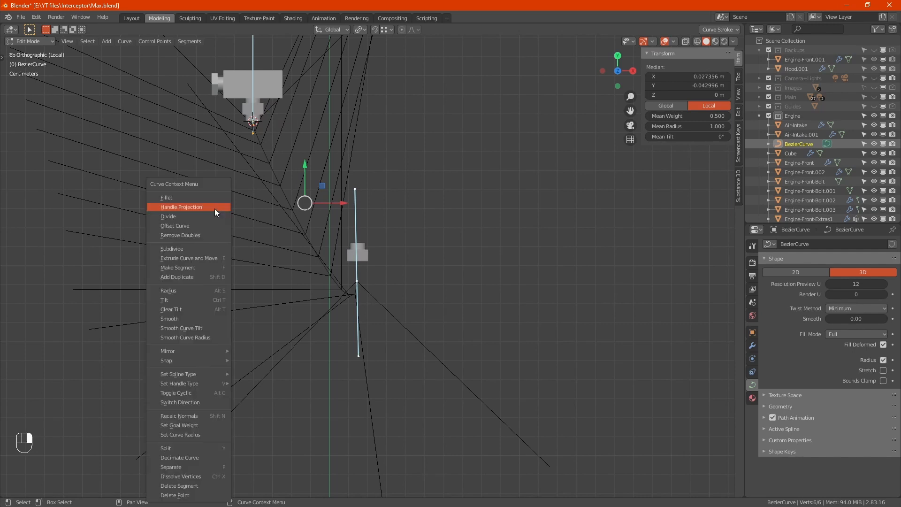
pyautogui.click(185, 247)
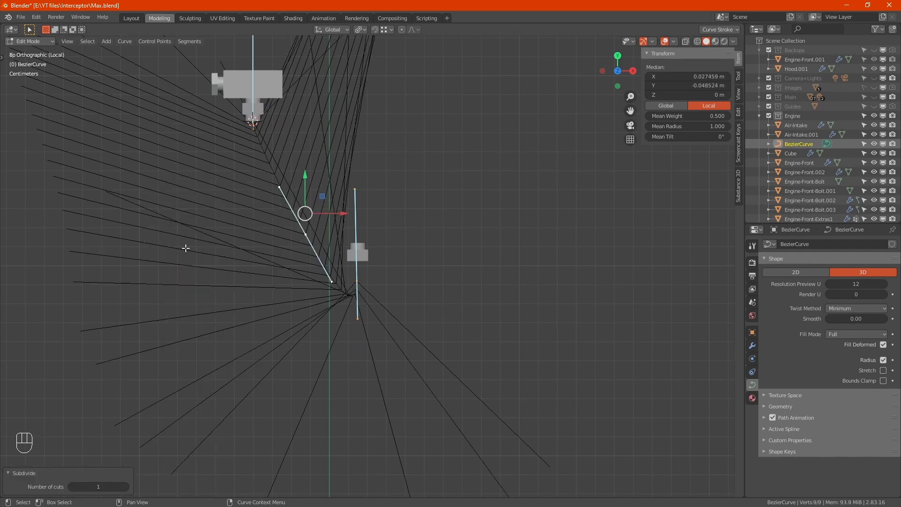
# - Shift the middle control point outward below the box fitting, and move its lower handle about -0.007 m along X and -0.013 m along Y
pyautogui.click(306, 233)
pyautogui.moveTo(321, 220); pyautogui.dragTo(260, 237)
pyautogui.click(276, 294)
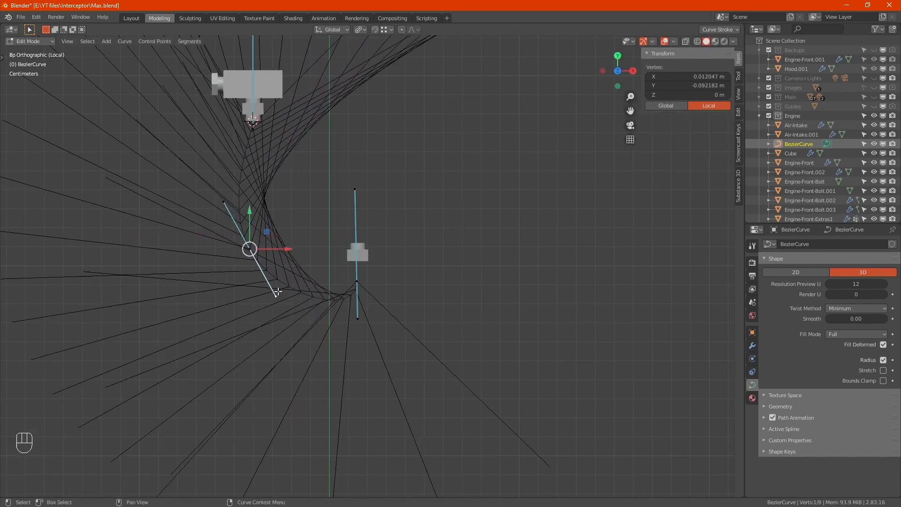
pyautogui.press('g')
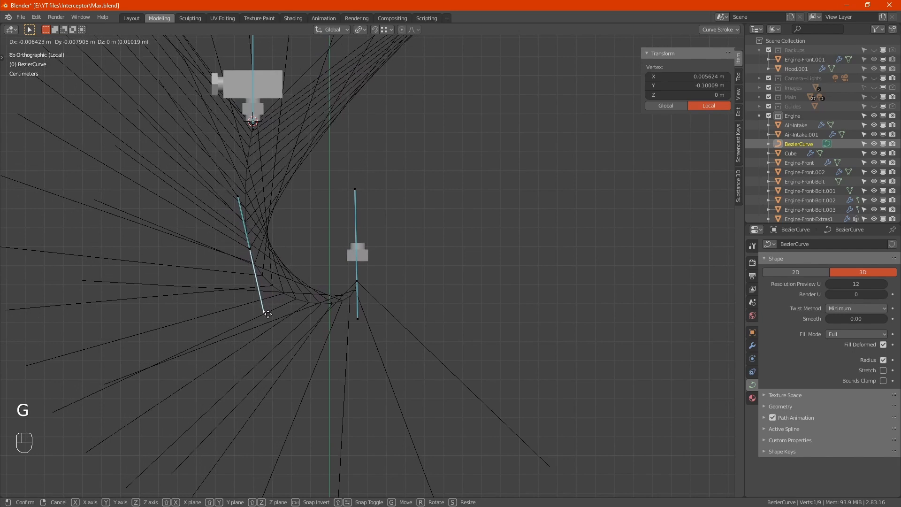
pyautogui.click(266, 323)
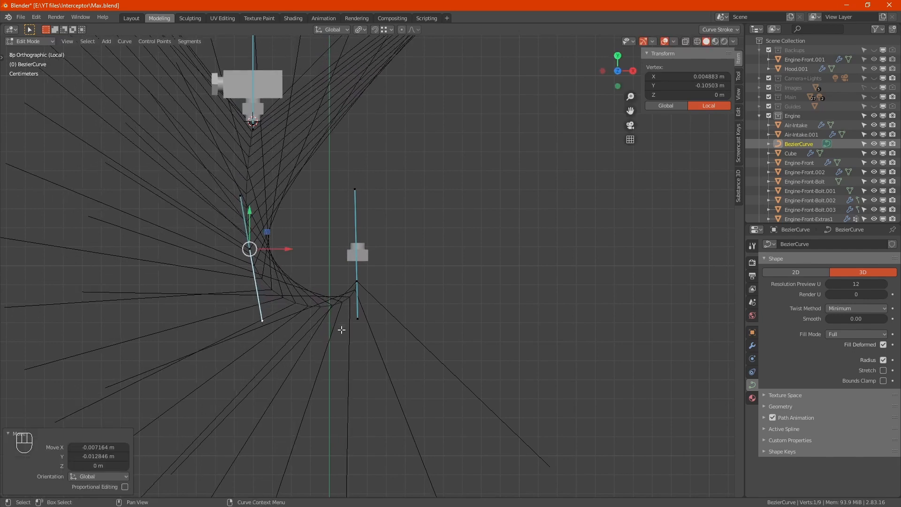
# - Expand the curve's geometry settings to reach its bevel options
pyautogui.hotkey('alt', 'z')
pyautogui.scroll(-2, 342, 328)
pyautogui.hotkey('alt', 'z')
pyautogui.moveTo(350, 336); pyautogui.dragTo(244, 327, button='middle')
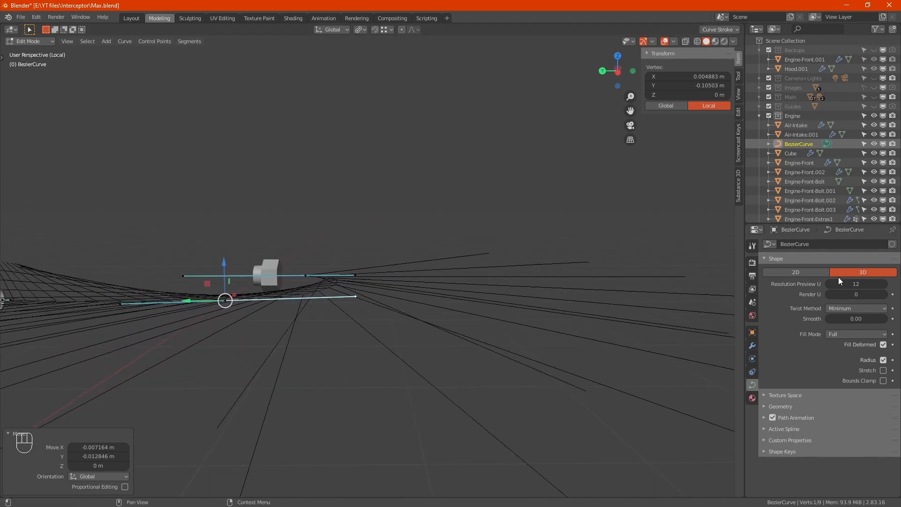
pyautogui.click(765, 406)
pyautogui.scroll(-3, 792, 392)
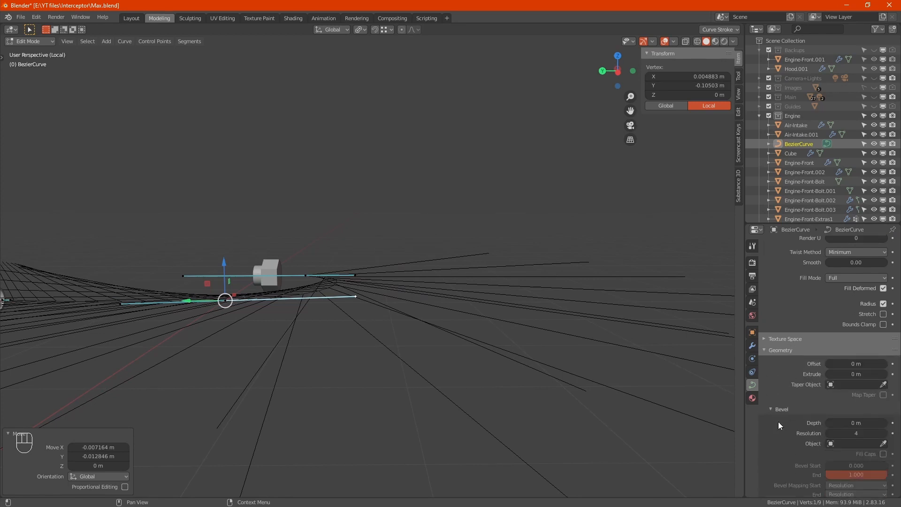
pyautogui.scroll(-3, 779, 425)
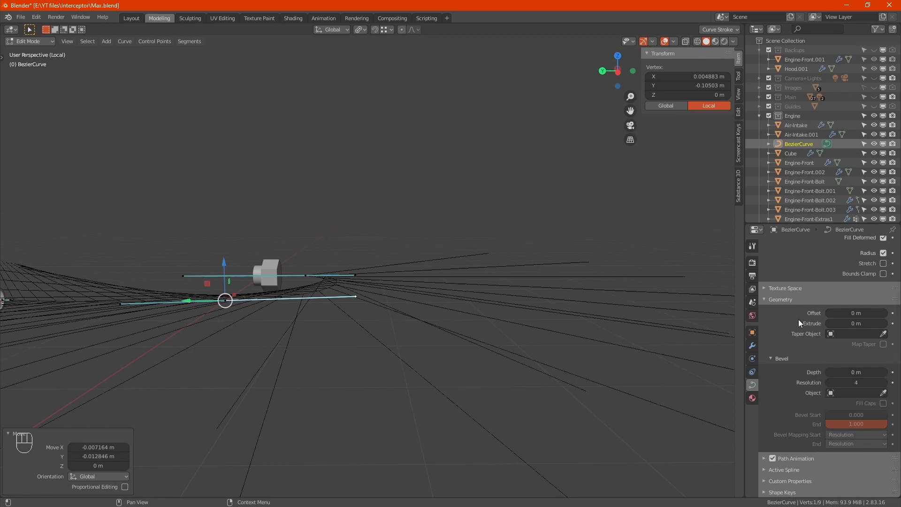
# - Try bevel depths of 0.2 m and 0.001 m on the curve
pyautogui.click(844, 370)
pyautogui.write('0.2')
pyautogui.press('Return')
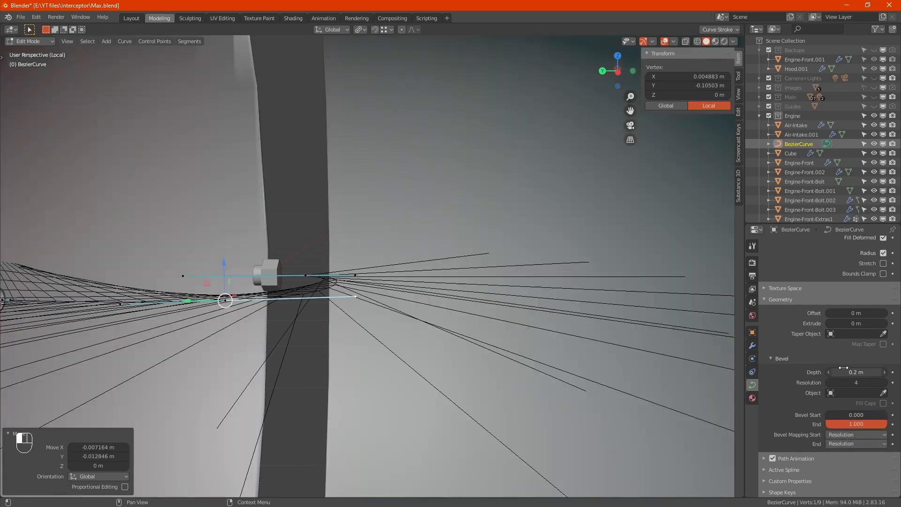
pyautogui.click(843, 367)
pyautogui.write('.001')
pyautogui.press('Return')
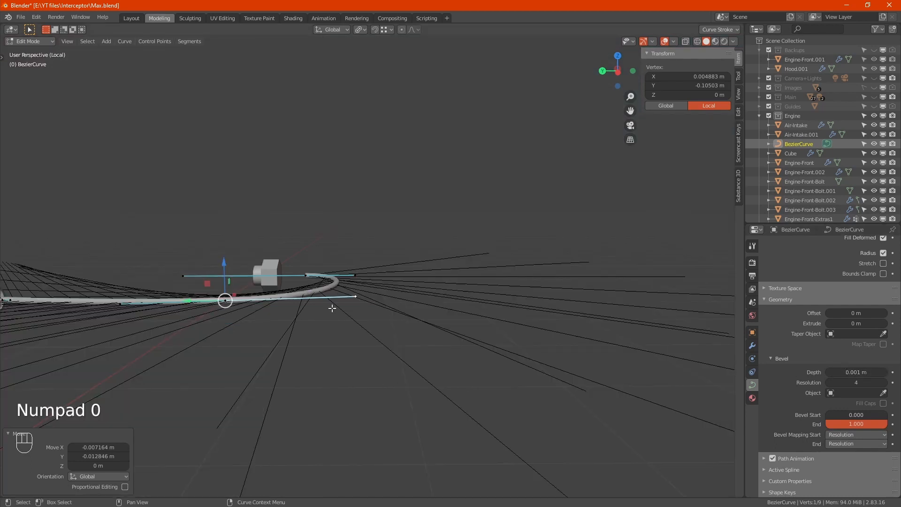
# - Set the curve's bevel depth to 0.005 m to give the hose its thickness
pyautogui.keyDown('alt'); pyautogui.moveTo(332, 309); pyautogui.dragTo(328, 346, button='middle'); pyautogui.keyUp('alt')
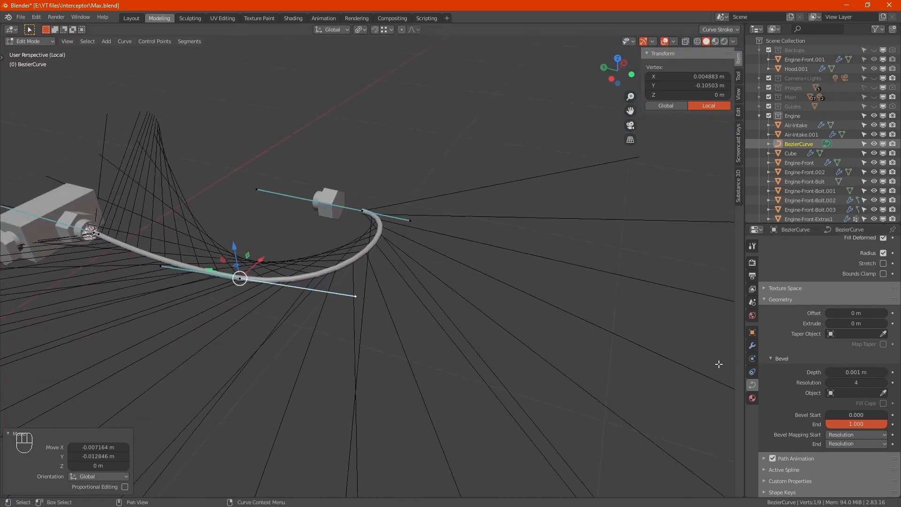
pyautogui.click(847, 372)
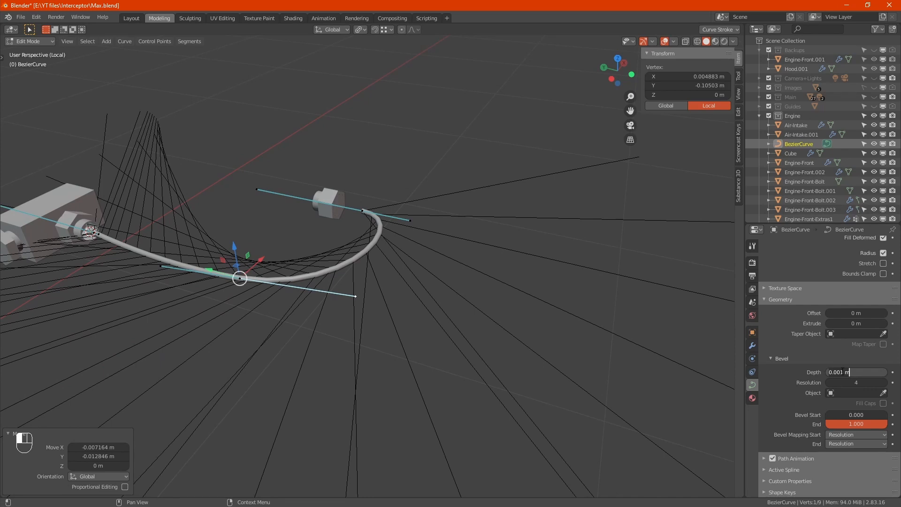
pyautogui.click(843, 371)
pyautogui.write('5')
pyautogui.press('Return')
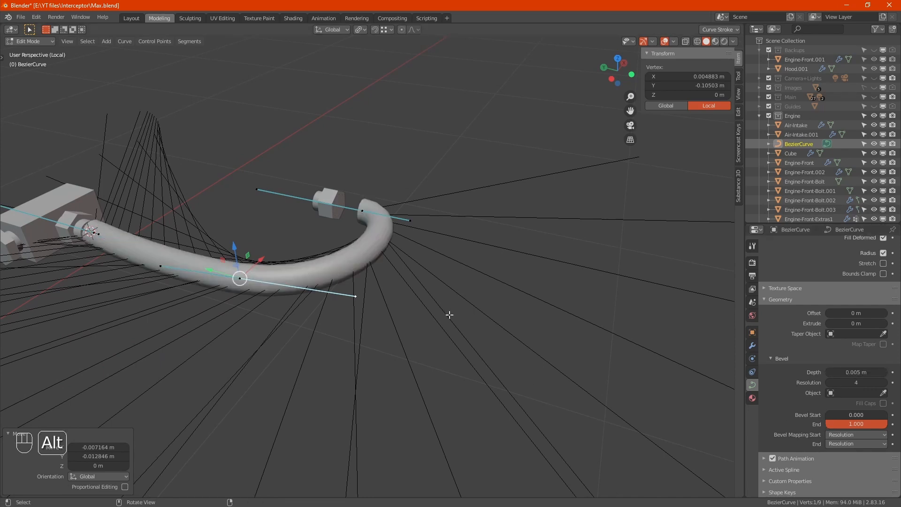
# - Extrude the hose curve's end control point about 0.013 m along Y into the second end fitting
pyautogui.keyDown('alt'); pyautogui.moveTo(333, 214); pyautogui.dragTo(330, 246); pyautogui.keyUp('alt')
pyautogui.click(369, 154)
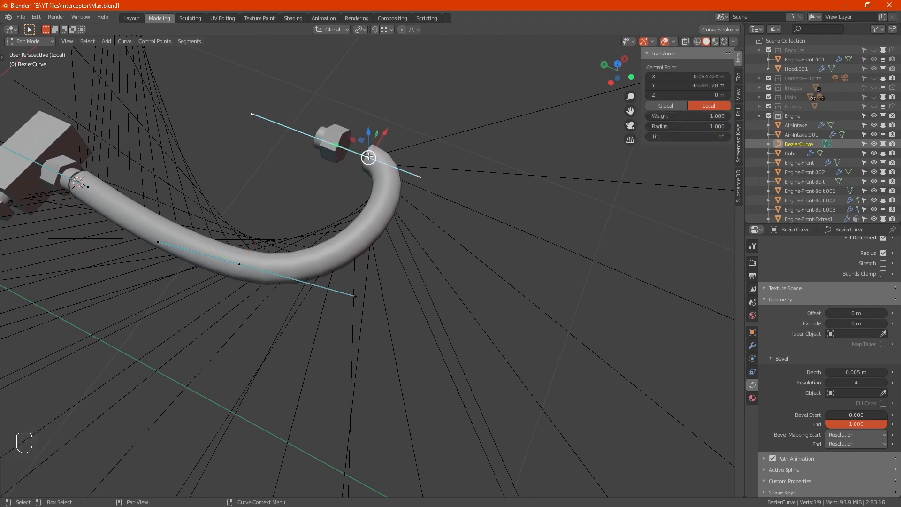
pyautogui.press('e')
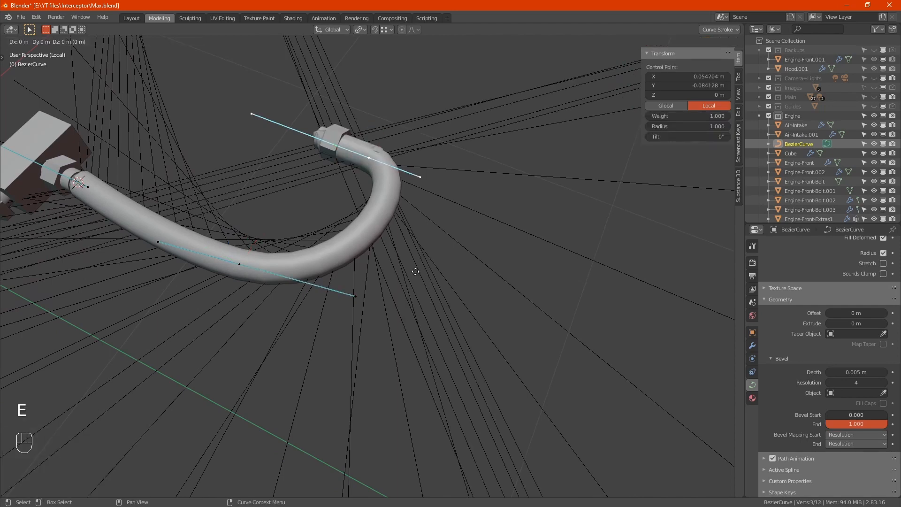
pyautogui.press('y')
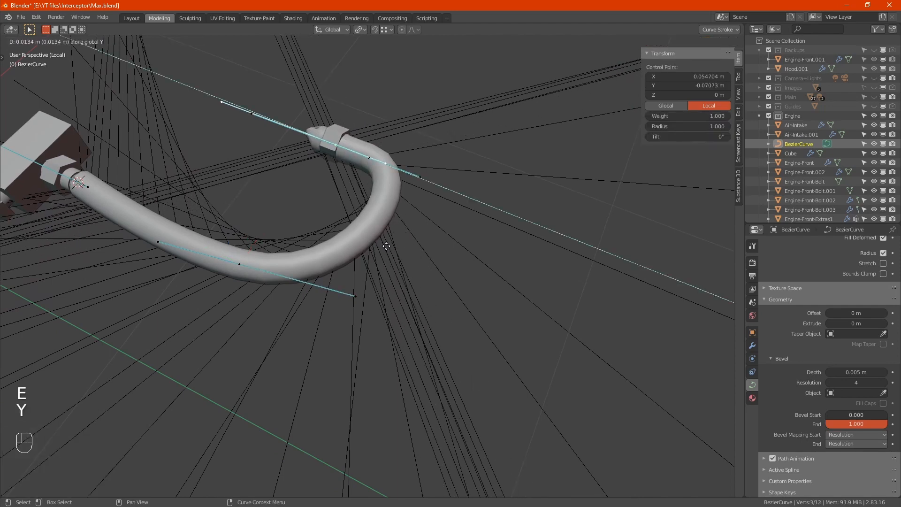
pyautogui.click(388, 247)
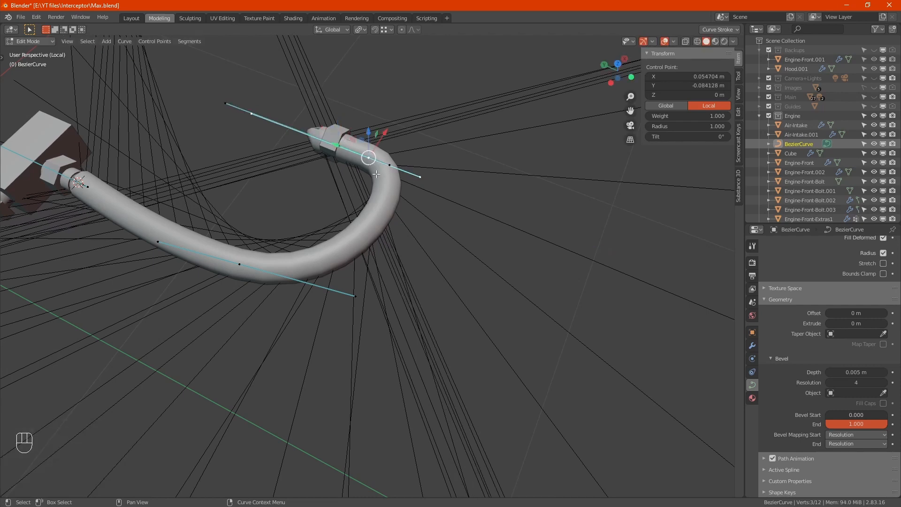
# - Move the bend control point beside the second fitting outward along Y, and shift its inner handle about -0.04 m along Y
pyautogui.moveTo(344, 148); pyautogui.dragTo(443, 196)
pyautogui.click(342, 152)
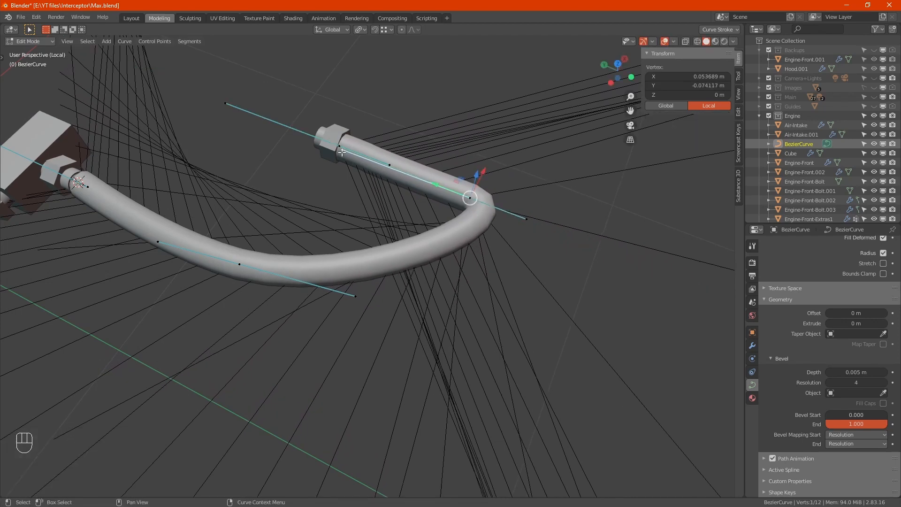
pyautogui.press('g')
pyautogui.press('y')
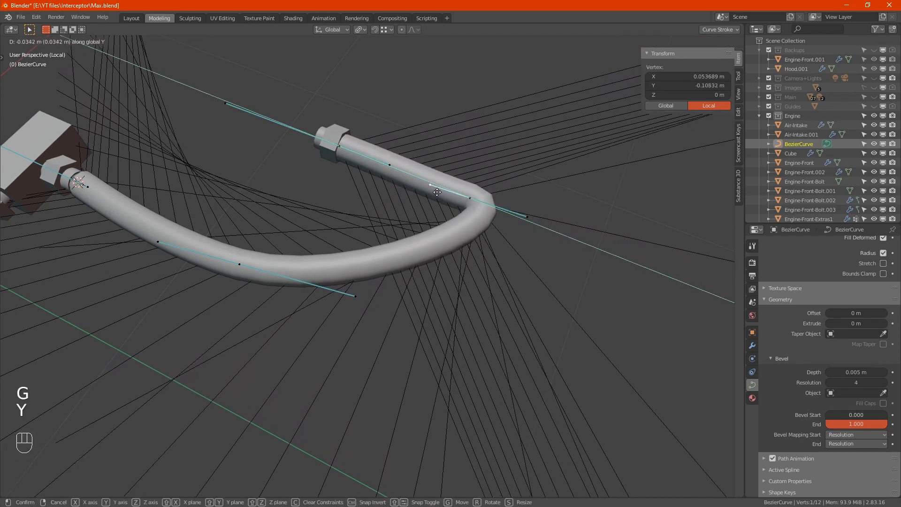
pyautogui.click(451, 198)
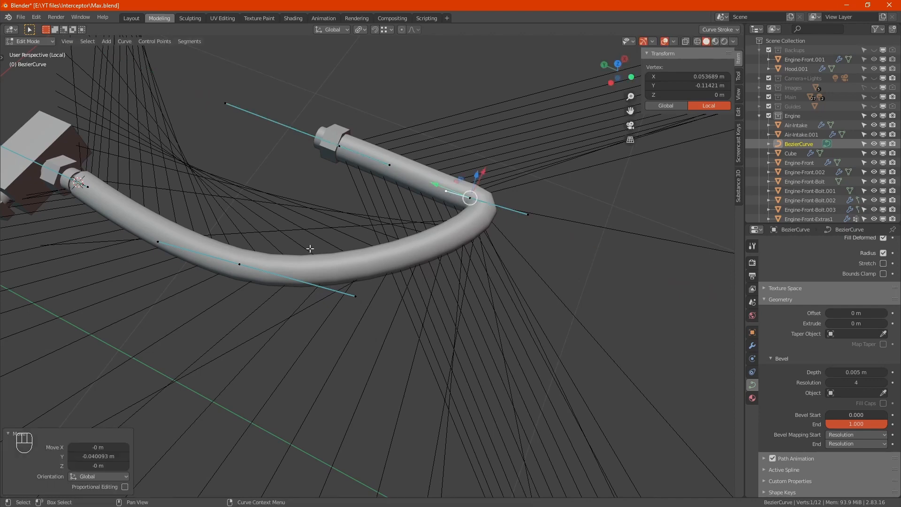
# - Move the hose's middle control point about -0.051 m along Y to lengthen the straight run from the box fitting
pyautogui.click(242, 266)
pyautogui.moveTo(227, 255); pyautogui.dragTo(352, 257)
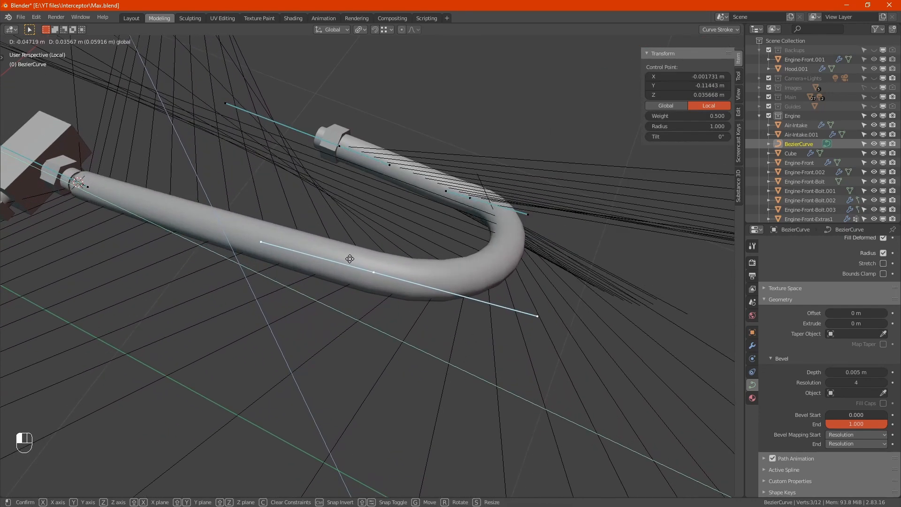
pyautogui.hotkey('ctrl', 'z')
pyautogui.moveTo(200, 245); pyautogui.dragTo(358, 301)
# - Leave local view and examine how the hose sits against the surrounding engine parts
pyautogui.keyDown('alt'); pyautogui.moveTo(358, 301); pyautogui.dragTo(408, 243); pyautogui.keyUp('alt')
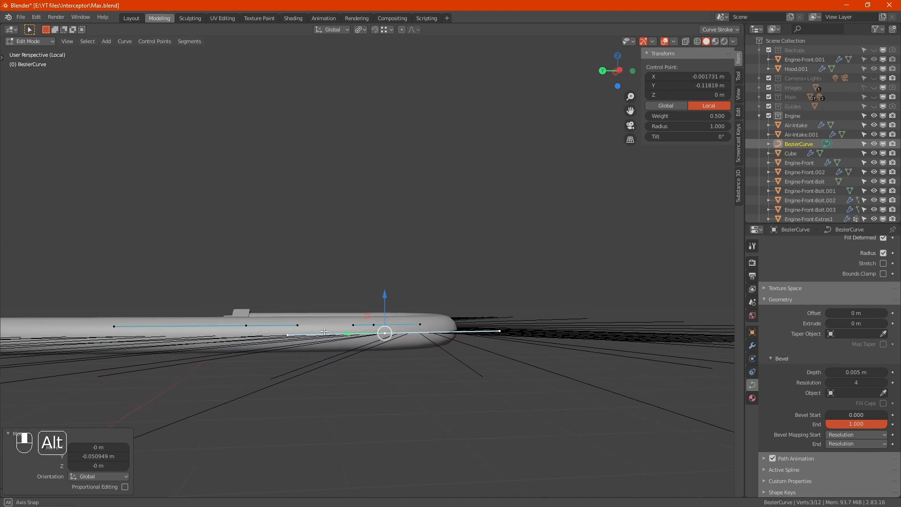
pyautogui.keyDown('alt'); pyautogui.moveTo(298, 345); pyautogui.dragTo(277, 362); pyautogui.keyUp('alt')
pyautogui.press('KP_Divide')
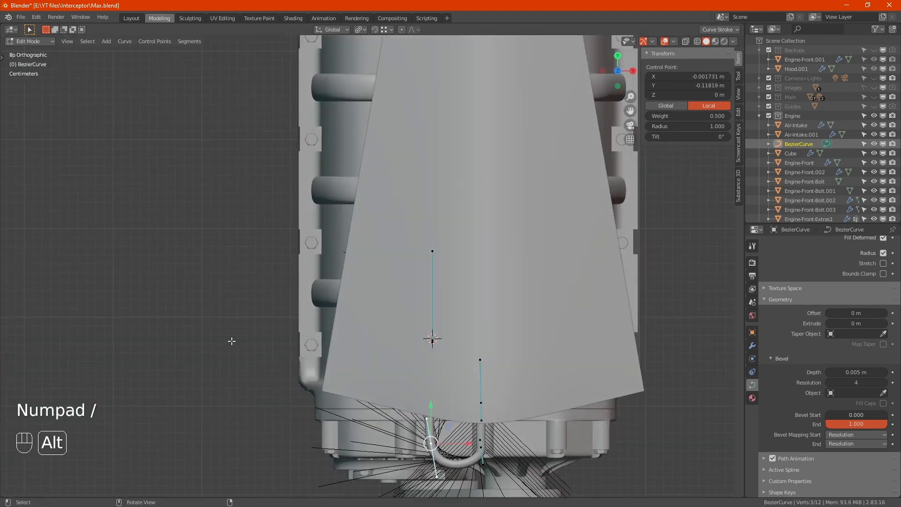
pyautogui.keyDown('alt'); pyautogui.moveTo(234, 342); pyautogui.dragTo(429, 245); pyautogui.keyUp('alt')
pyautogui.scroll(6, 402, 261)
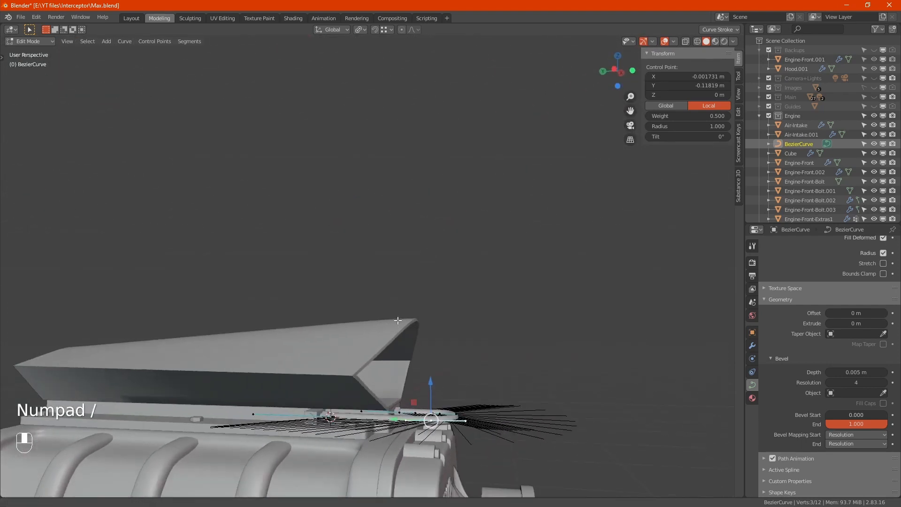
pyautogui.scroll(2, 389, 332)
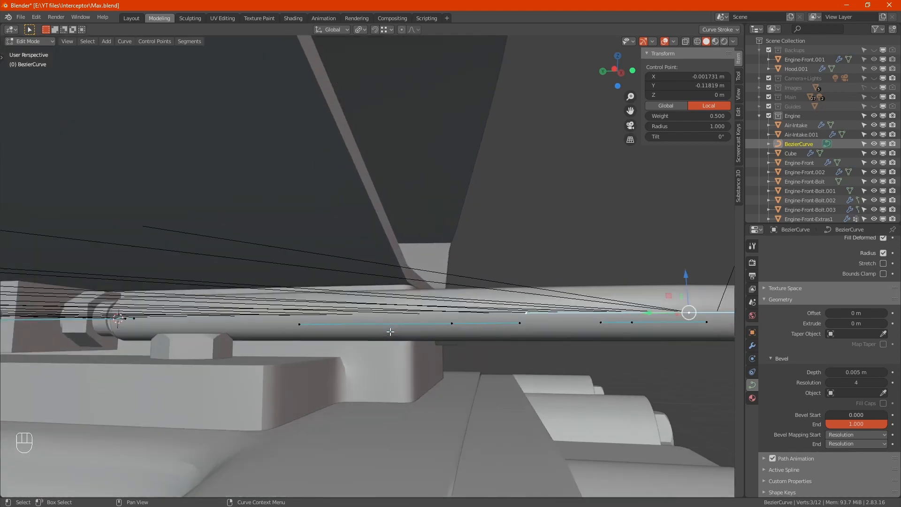
pyautogui.keyDown('alt'); pyautogui.moveTo(391, 334); pyautogui.dragTo(409, 357); pyautogui.keyUp('alt')
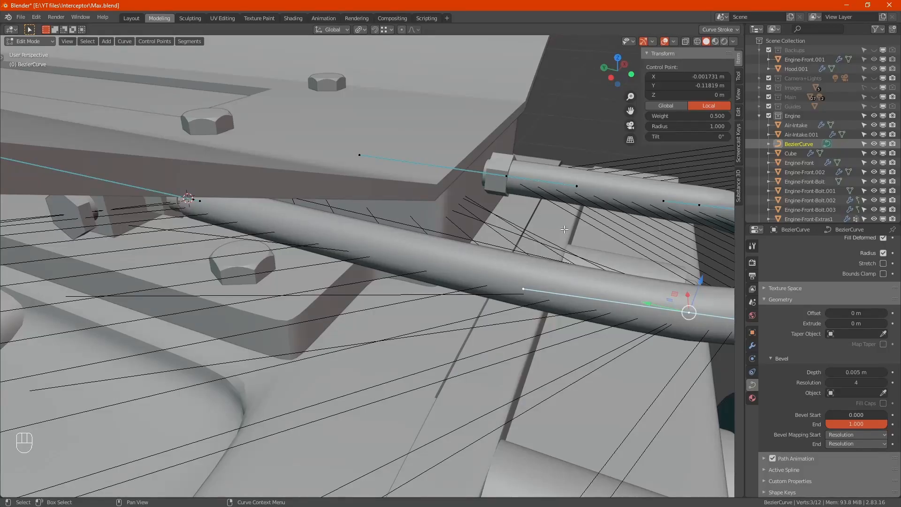
pyautogui.scroll(-3, 500, 216)
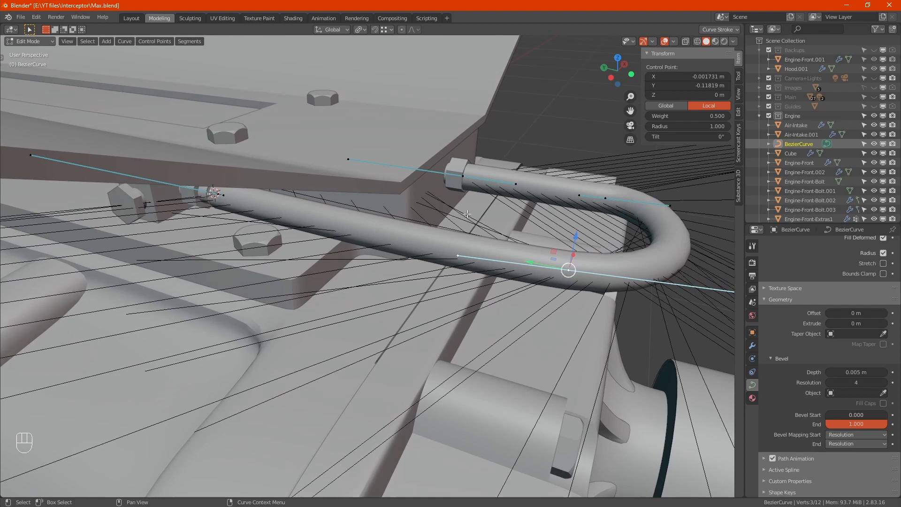
pyautogui.keyDown('shift'); pyautogui.moveTo(659, 273); pyautogui.dragTo(499, 252, button='middle'); pyautogui.keyUp('shift')
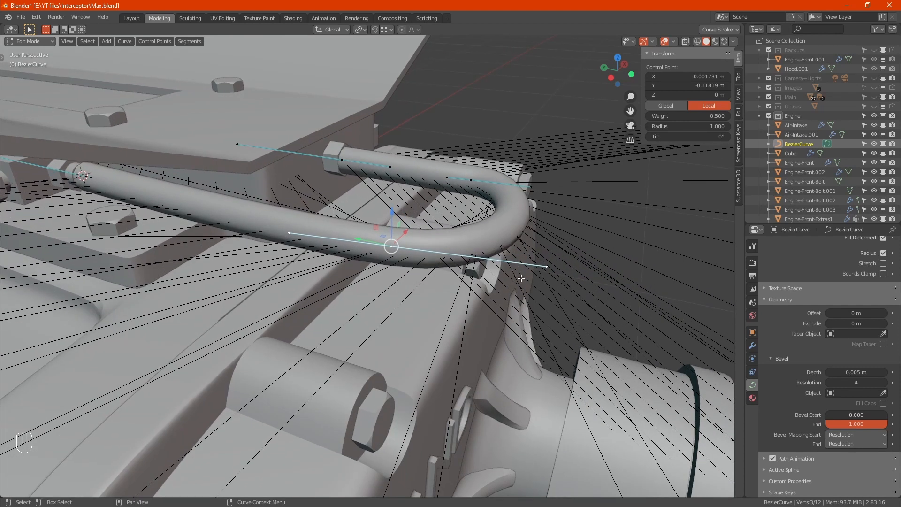
# - Move the two control points on either side of the hose's bend together along Y, back toward the fittings
pyautogui.click(547, 269)
pyautogui.click(391, 246)
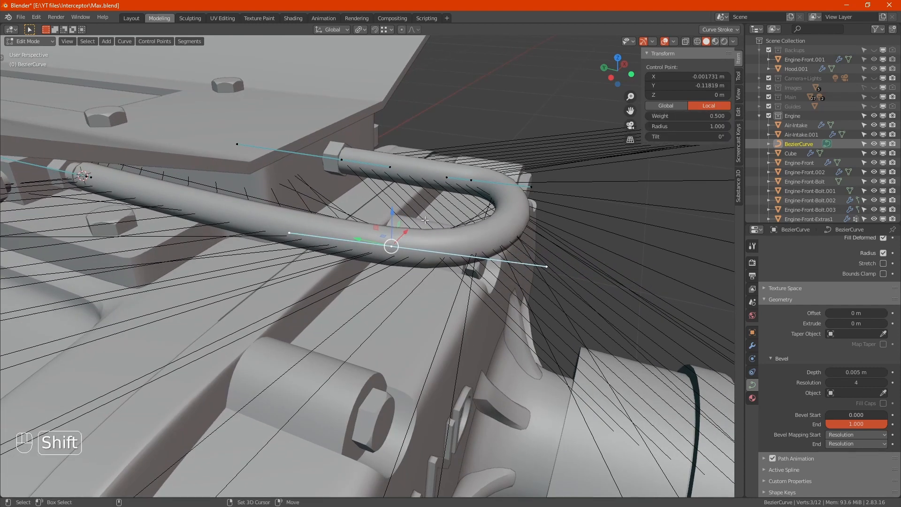
pyautogui.keyDown('shift'); pyautogui.click(472, 180); pyautogui.keyUp('shift')
pyautogui.keyDown('alt'); pyautogui.moveTo(472, 180); pyautogui.dragTo(423, 265, button='middle'); pyautogui.keyUp('alt')
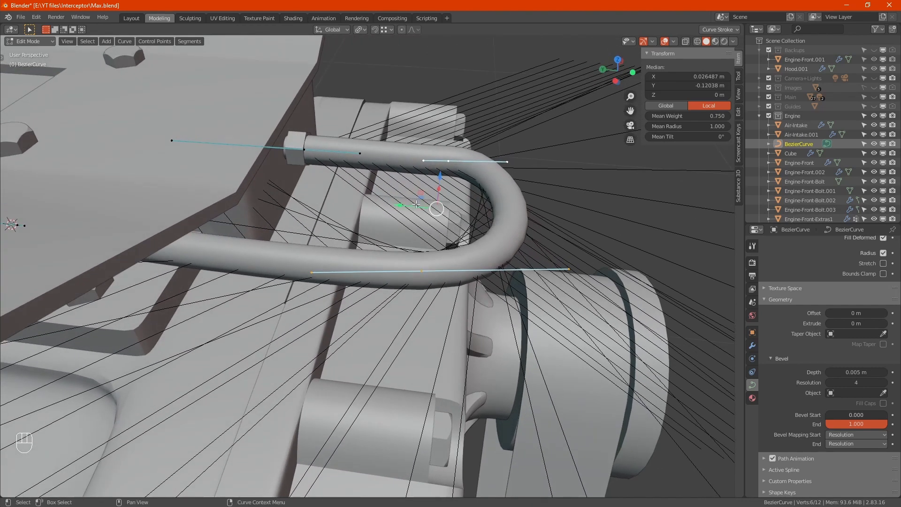
pyautogui.press('g')
pyautogui.press('y')
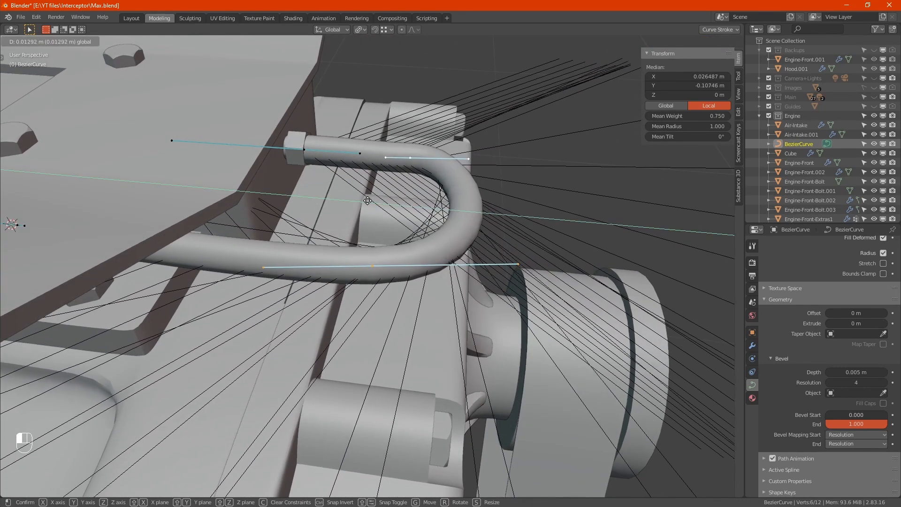
pyautogui.click(370, 201)
pyautogui.keyDown('alt'); pyautogui.moveTo(453, 227); pyautogui.dragTo(461, 264); pyautogui.keyUp('alt')
pyautogui.click(454, 304)
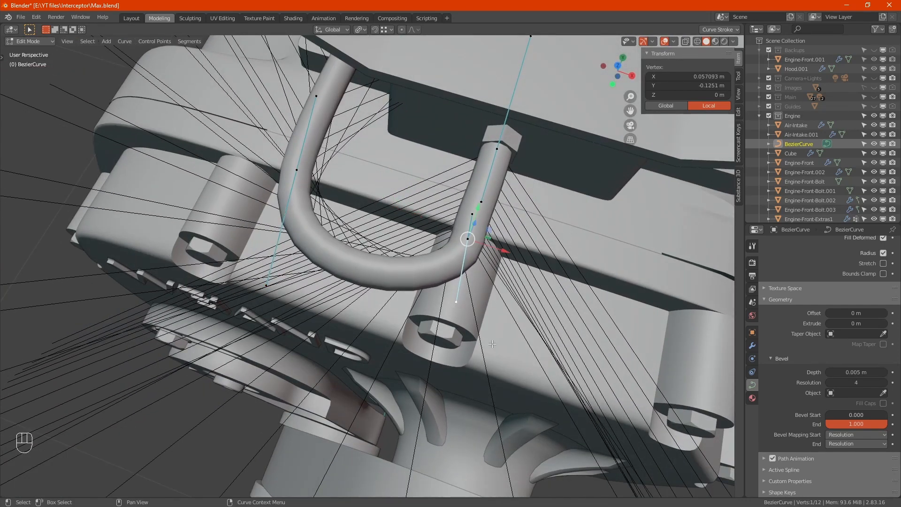
pyautogui.press('g')
pyautogui.rightClick(511, 359)
# - Scale the handles of the bend control point beside the second fitting to 0 along X to straighten them
pyautogui.keyDown('shift'); pyautogui.click(468, 238); pyautogui.keyUp('shift')
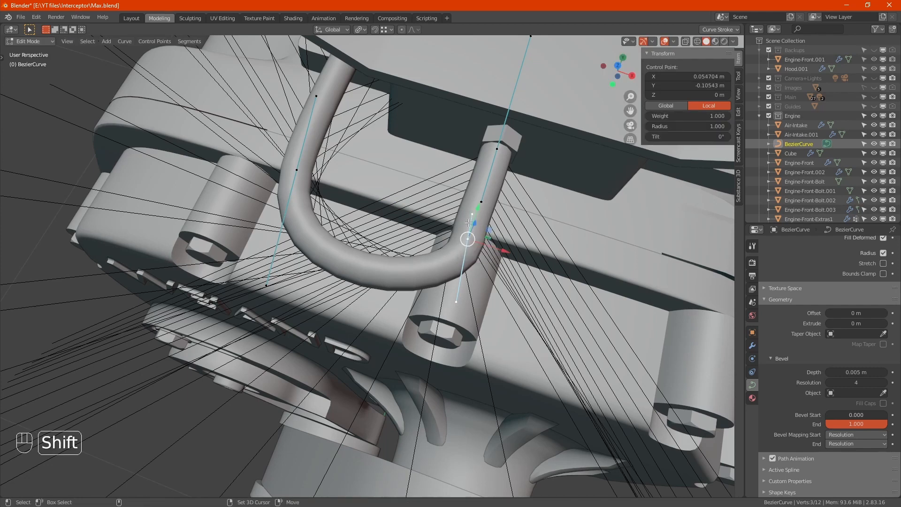
pyautogui.press('s')
pyautogui.press('x')
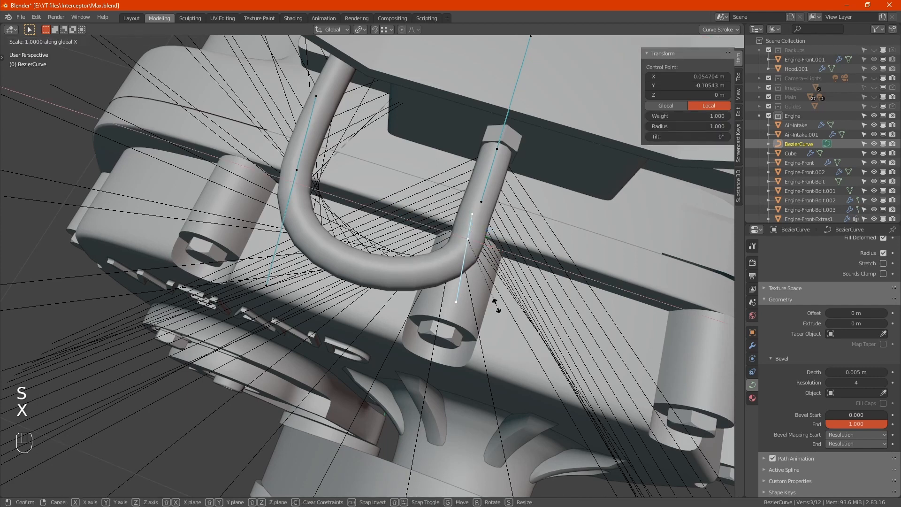
pyautogui.press('KP_0')
pyautogui.press('KP_Enter')
# - Shift that bend control point and the hose's end point at the second fitting together about 0.0003 m along X
pyautogui.keyDown('alt'); pyautogui.moveTo(384, 298); pyautogui.dragTo(440, 227); pyautogui.keyUp('alt')
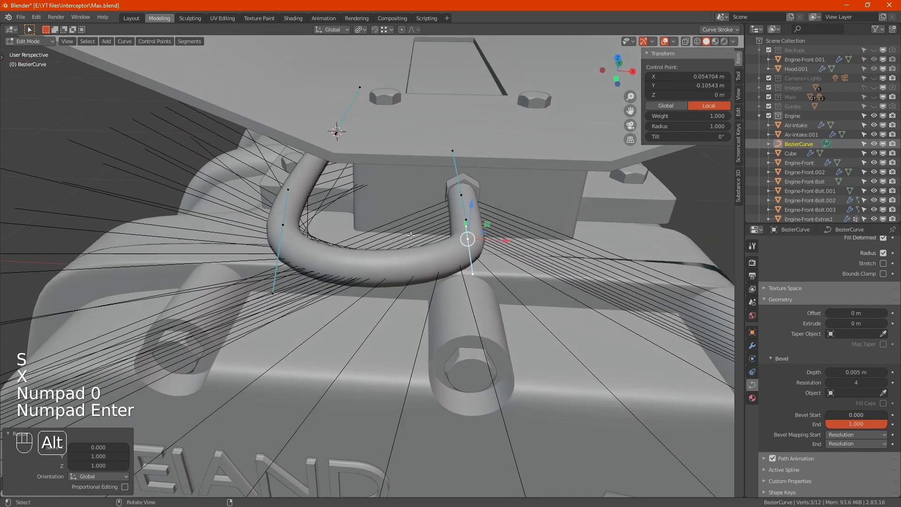
pyautogui.keyDown('shift'); pyautogui.click(460, 196); pyautogui.keyUp('shift')
pyautogui.keyDown('shift'); pyautogui.moveTo(488, 217); pyautogui.dragTo(134, 238); pyautogui.keyUp('shift')
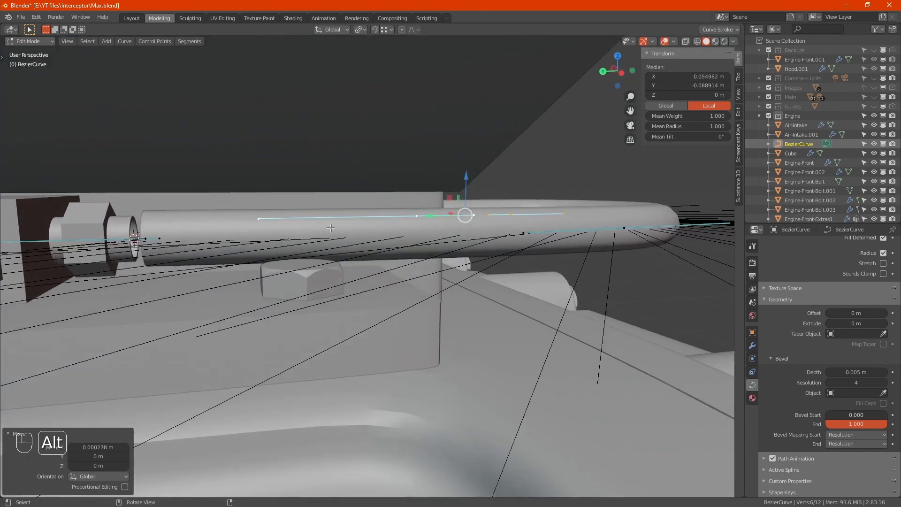
# - Move the hose's start control point about 0.002 m along Y into the box fitting
pyautogui.click(146, 239)
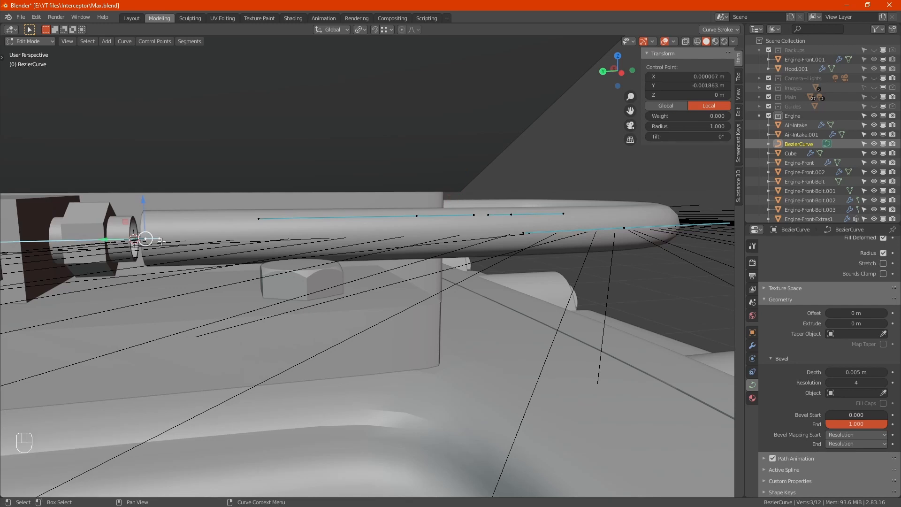
pyautogui.moveTo(122, 240); pyautogui.dragTo(110, 238)
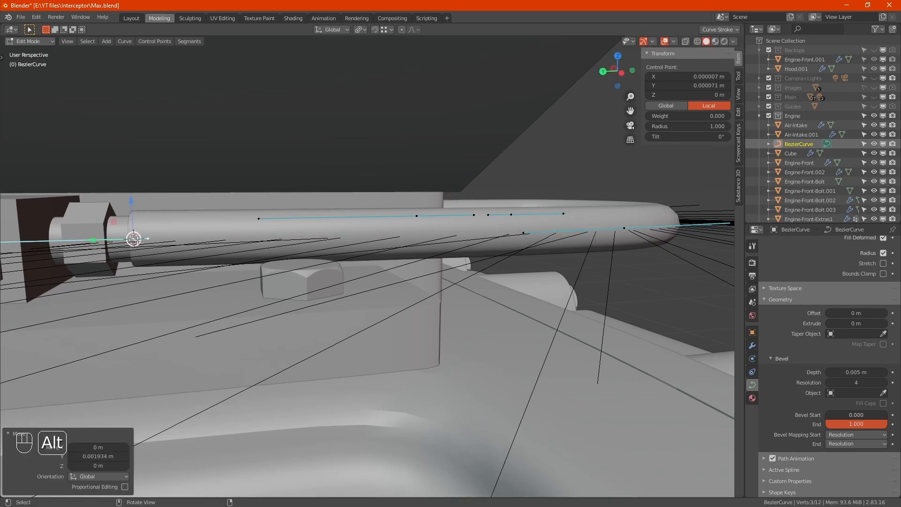
pyautogui.keyDown('alt'); pyautogui.moveTo(110, 238); pyautogui.dragTo(175, 243, button='middle'); pyautogui.keyUp('alt')
pyautogui.moveTo(174, 243)
pyautogui.keyDown('alt'); pyautogui.mouseDown()
pyautogui.moveTo(66, 251)
pyautogui.moveTo(160, 244)
pyautogui.mouseUp(); pyautogui.keyUp('alt')
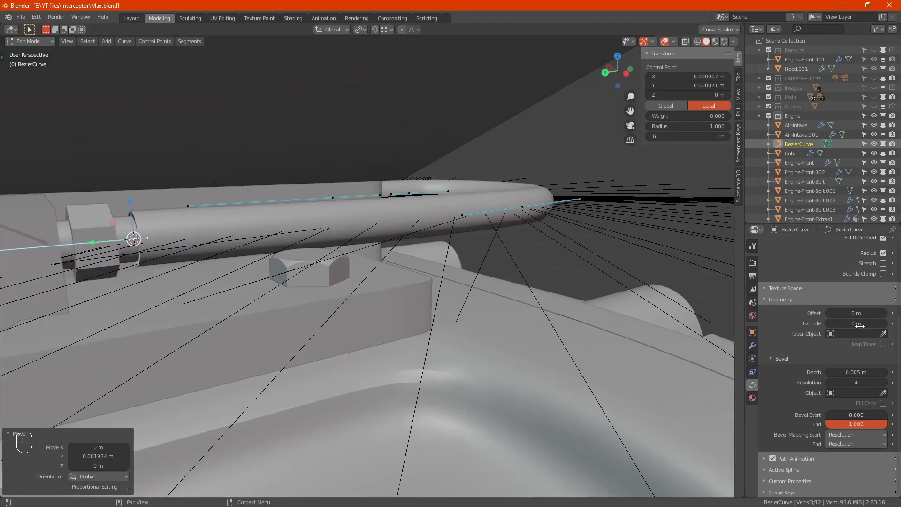
# - Set the hose curve's bevel depth to 0.004 m
pyautogui.click(843, 372)
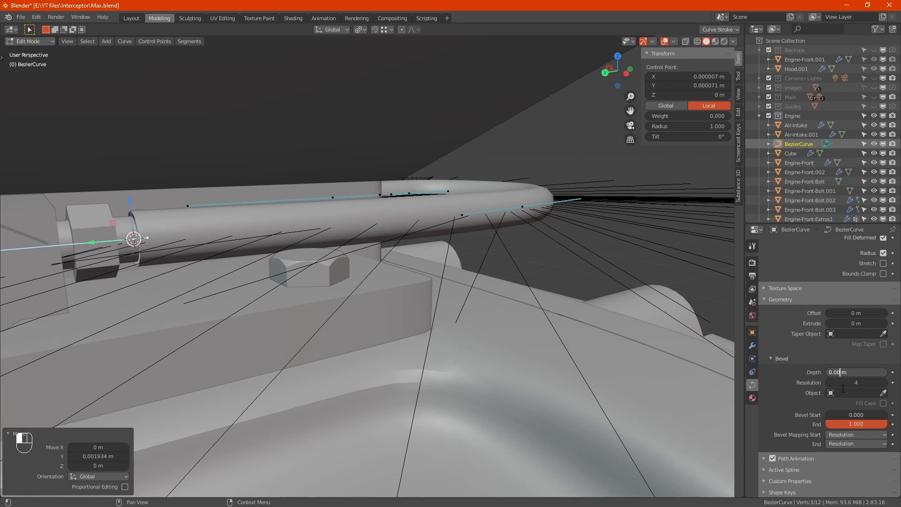
pyautogui.write('4')
pyautogui.press('Return')
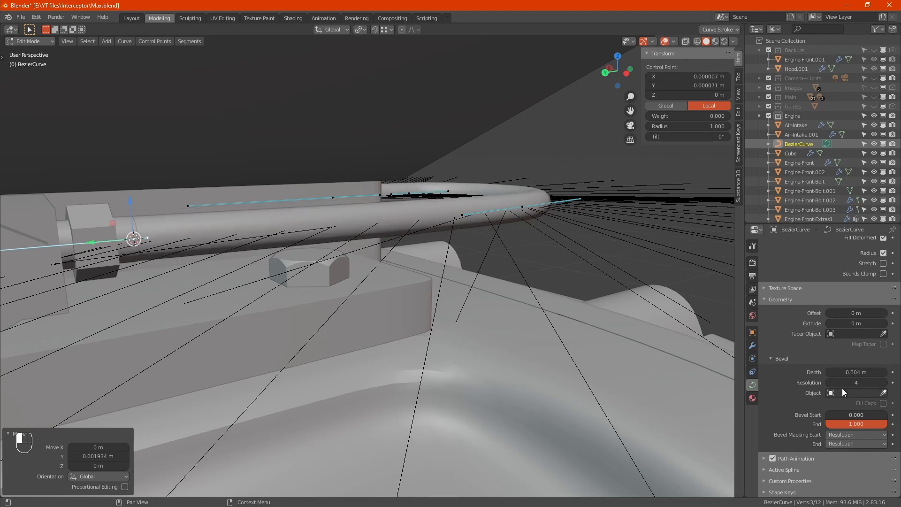
# - Rename the hose curve object as Air-Intake-Piping
pyautogui.keyDown('alt'); pyautogui.moveTo(516, 283); pyautogui.dragTo(514, 293); pyautogui.keyUp('alt')
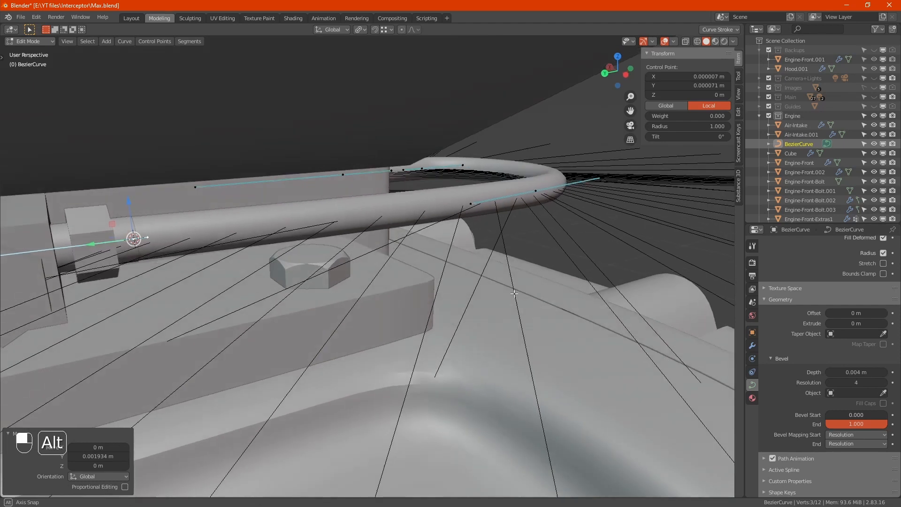
pyautogui.scroll(1, 514, 293)
pyautogui.press('F2')
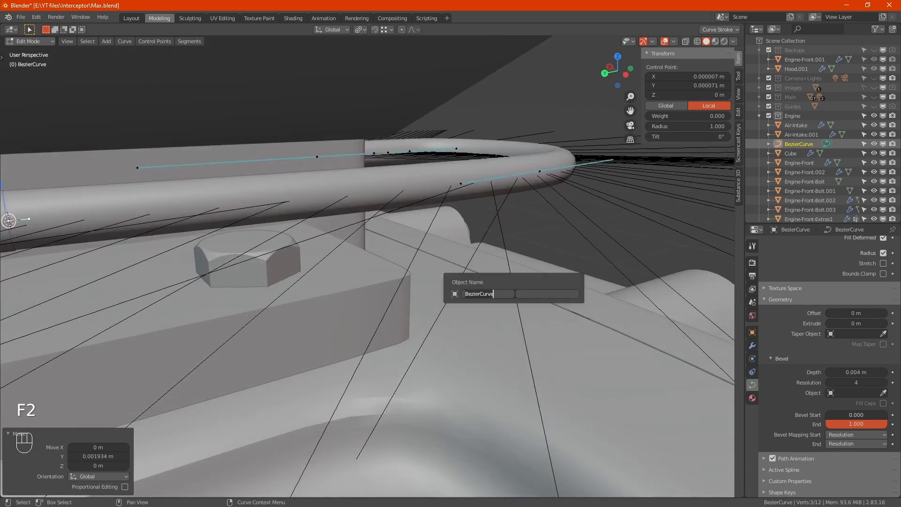
pyautogui.write('intake')
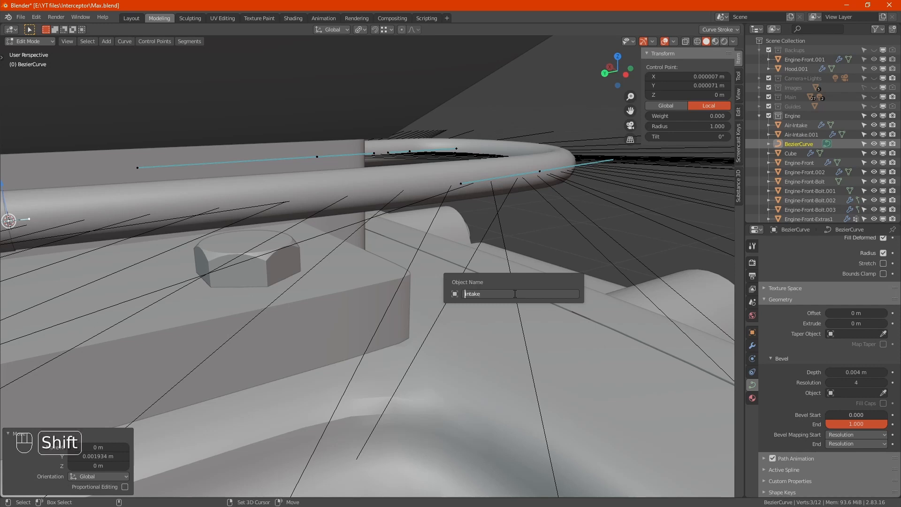
pyautogui.press('Home')
pyautogui.write('A')
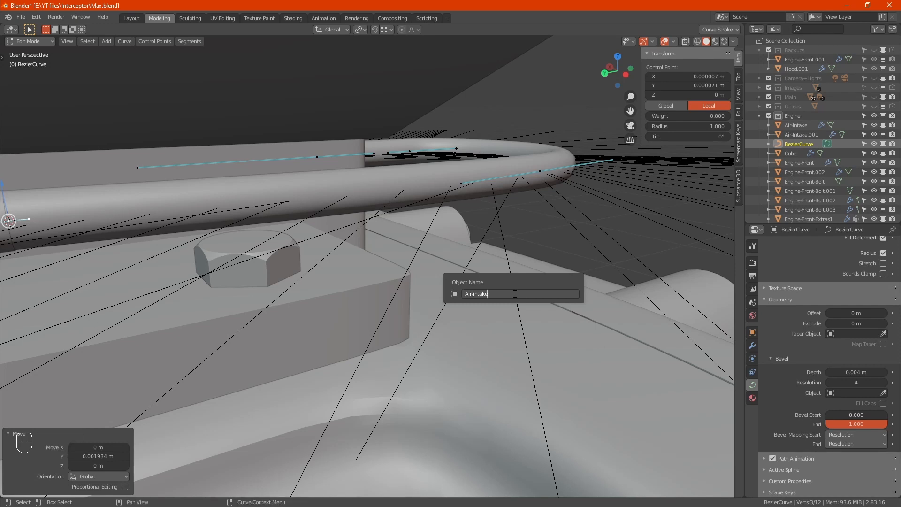
pyautogui.write('-F')
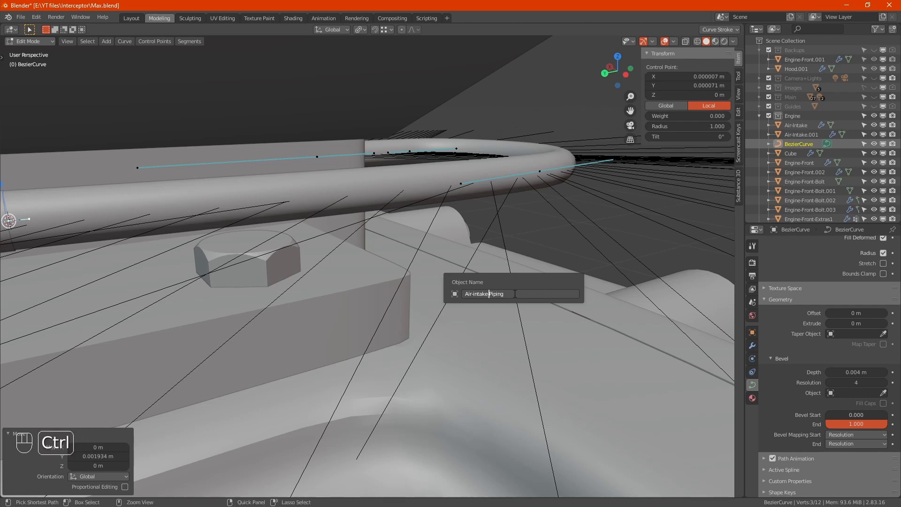
pyautogui.hotkey('ctrl', 'Left')
pyautogui.hotkey('ctrl', 'Left')
pyautogui.press('Delete')
pyautogui.write('I')
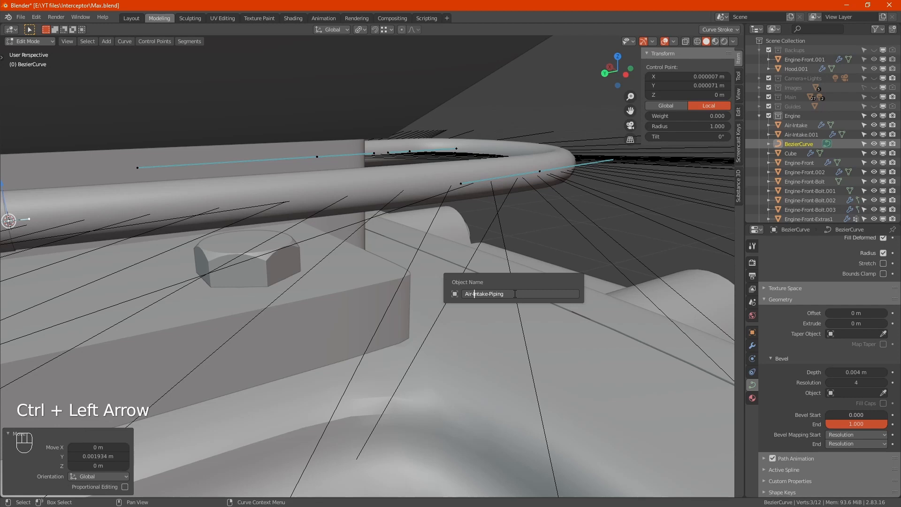
pyautogui.press('Return')
# - Leave curve editing and rename the upper air intake scoop object, Air-Intake.001, as Air-Intake-Top
pyautogui.click(803, 135)
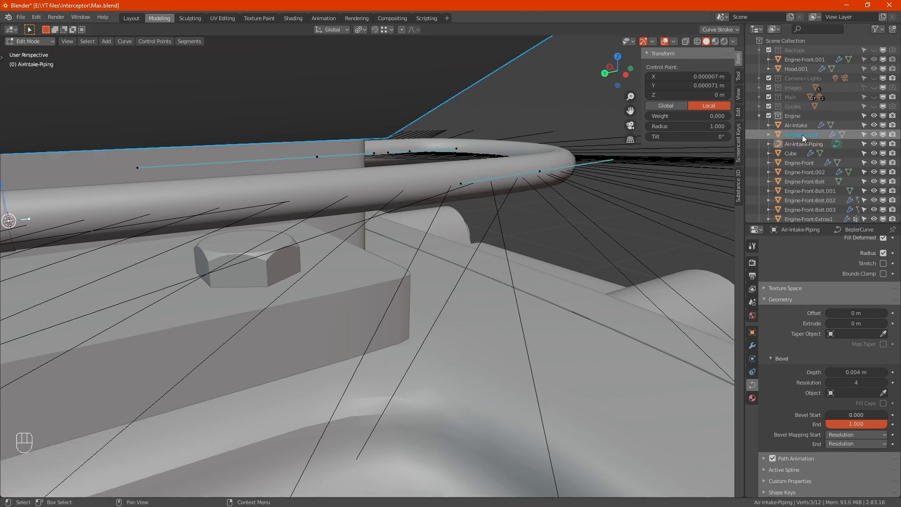
pyautogui.scroll(-9, 488, 183)
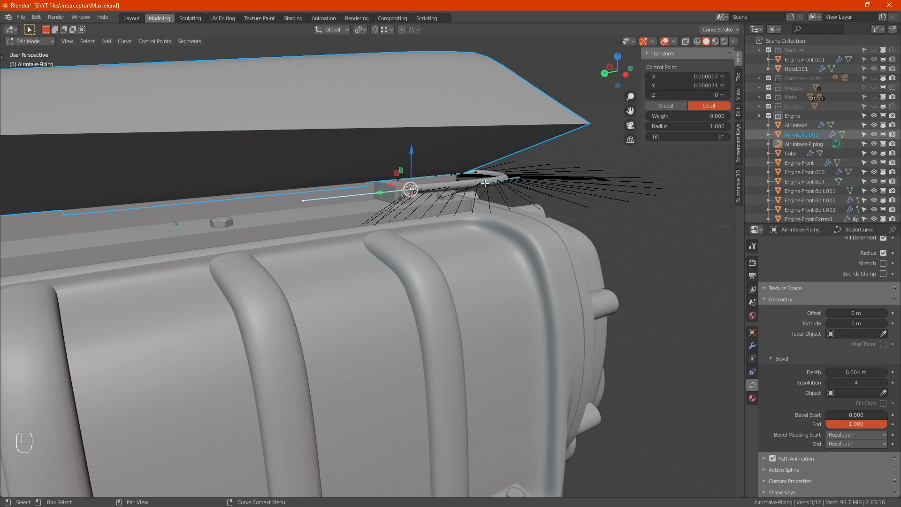
pyautogui.press('F2')
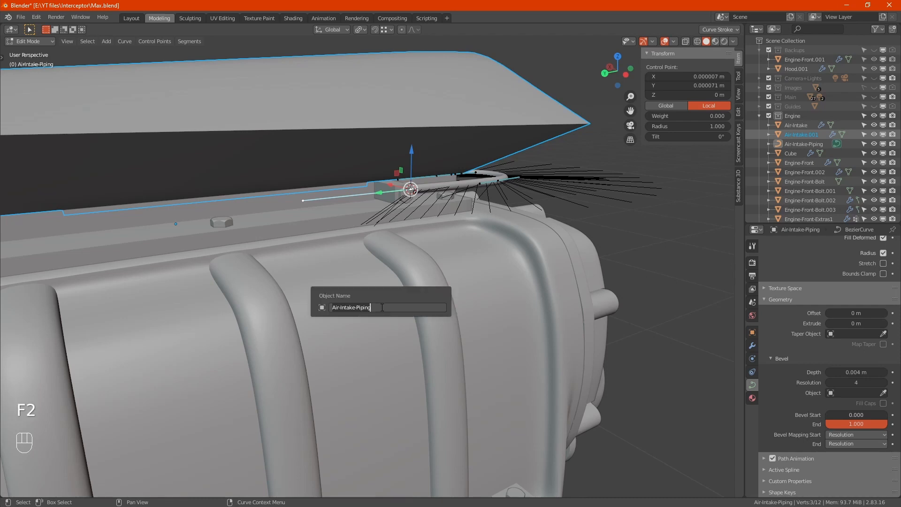
pyautogui.click(489, 180)
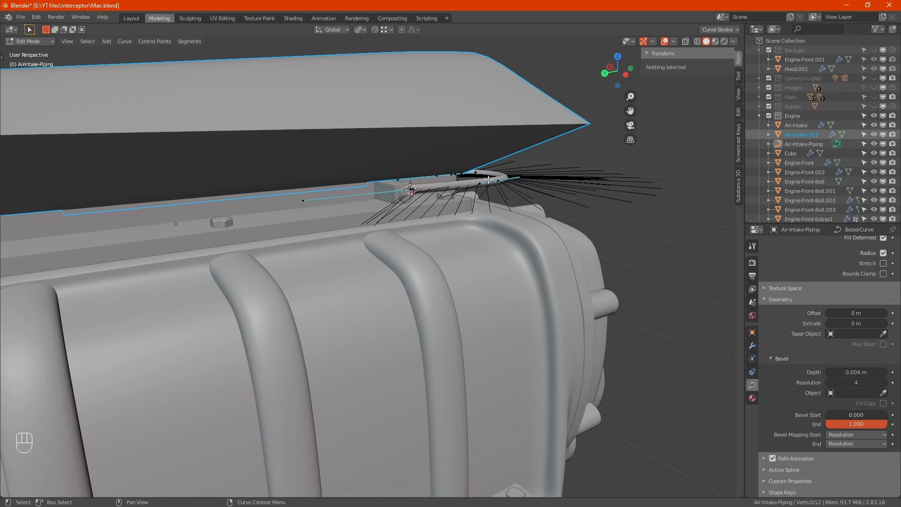
pyautogui.press('Tab')
pyautogui.press('Tab')
pyautogui.press('Tab')
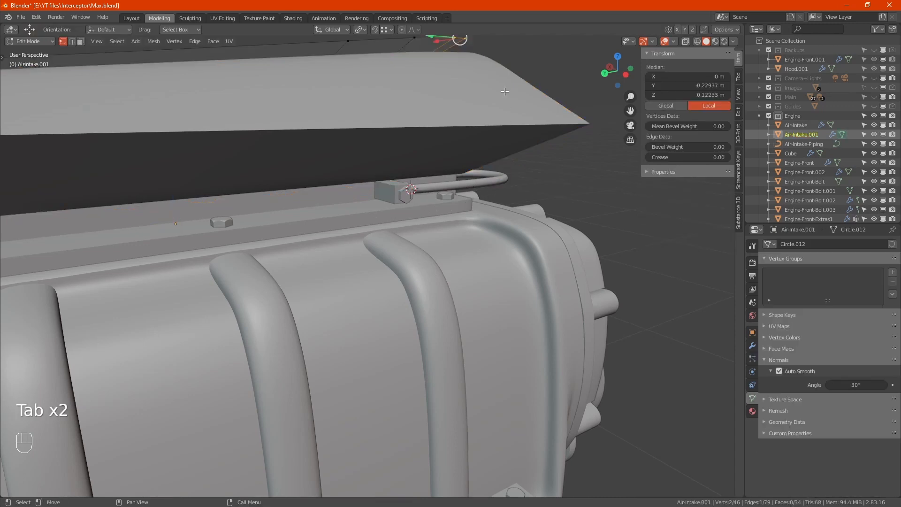
pyautogui.press('F2')
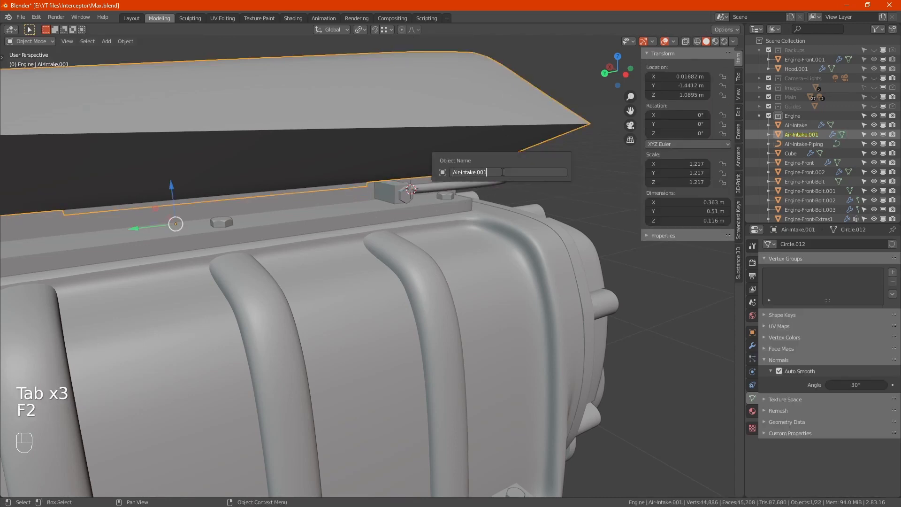
pyautogui.press('BackSpace')
pyautogui.press('BackSpace')
pyautogui.press('BackSpace')
pyautogui.press('BackSpace')
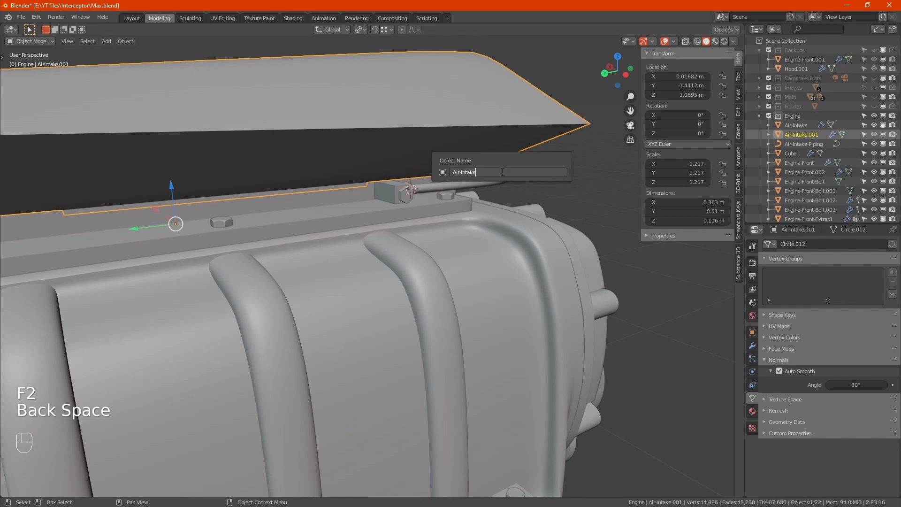
pyautogui.write('-Top')
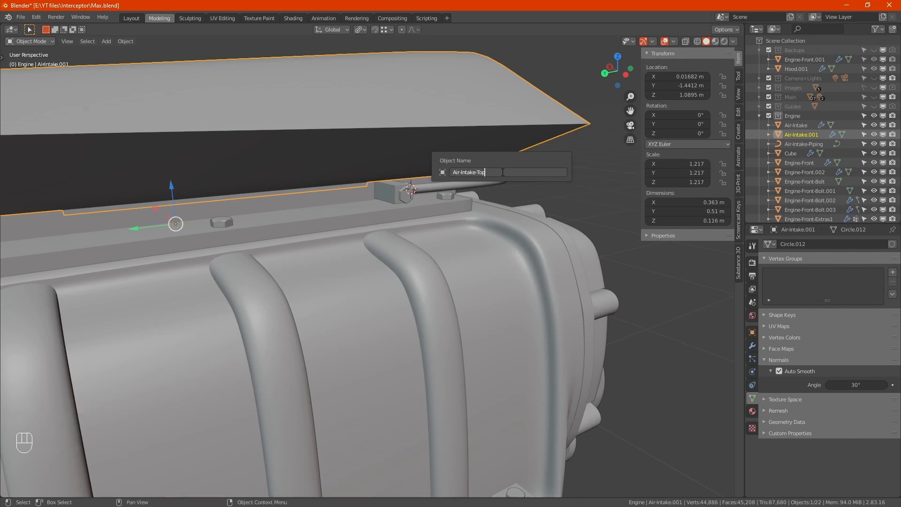
pyautogui.press('Return')
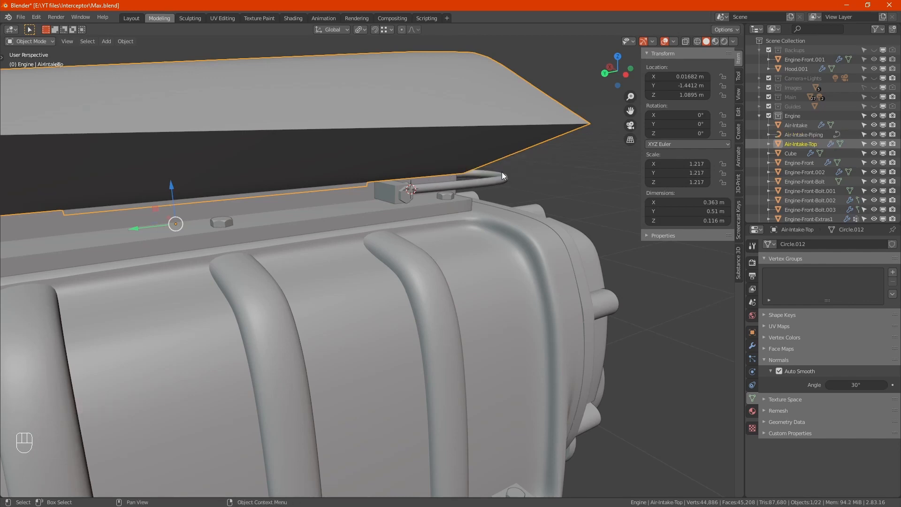
# - Select the Air-Intake-Piping hose and give it a new material named Black-Rubber
pyautogui.click(502, 175)
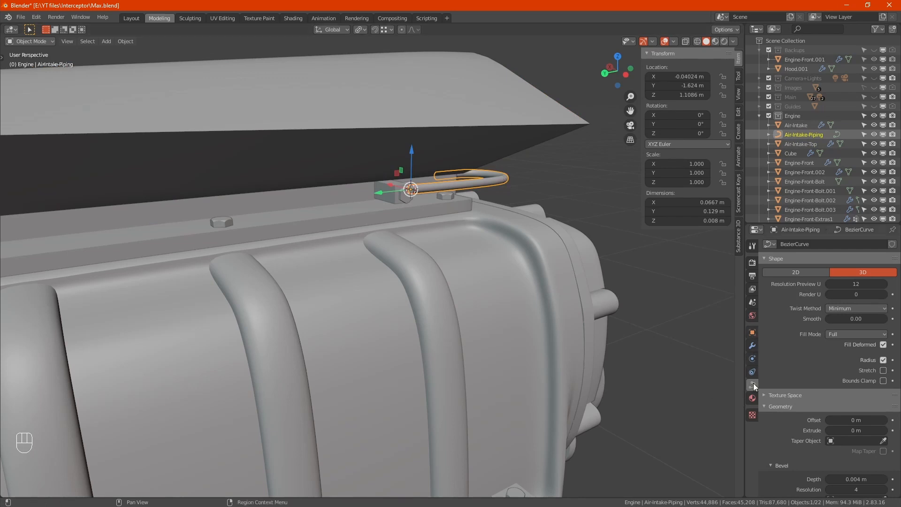
pyautogui.click(752, 398)
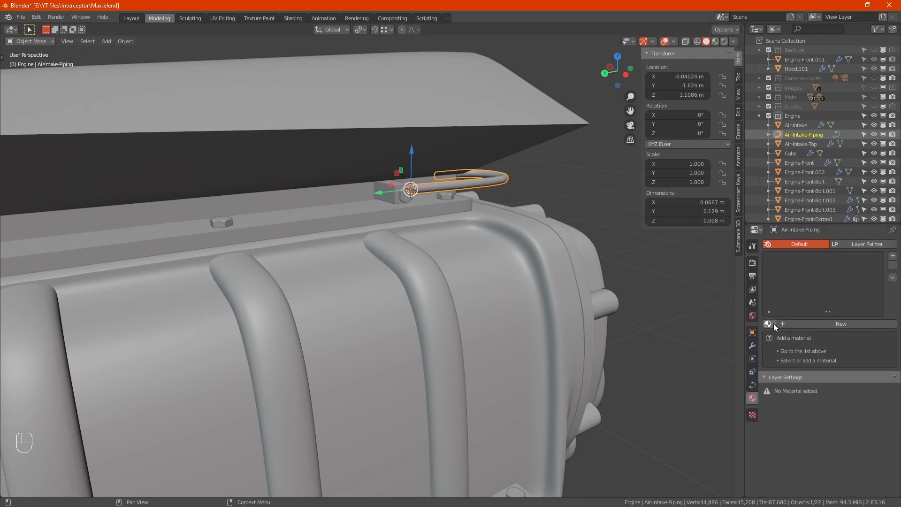
pyautogui.click(823, 323)
pyautogui.click(813, 323)
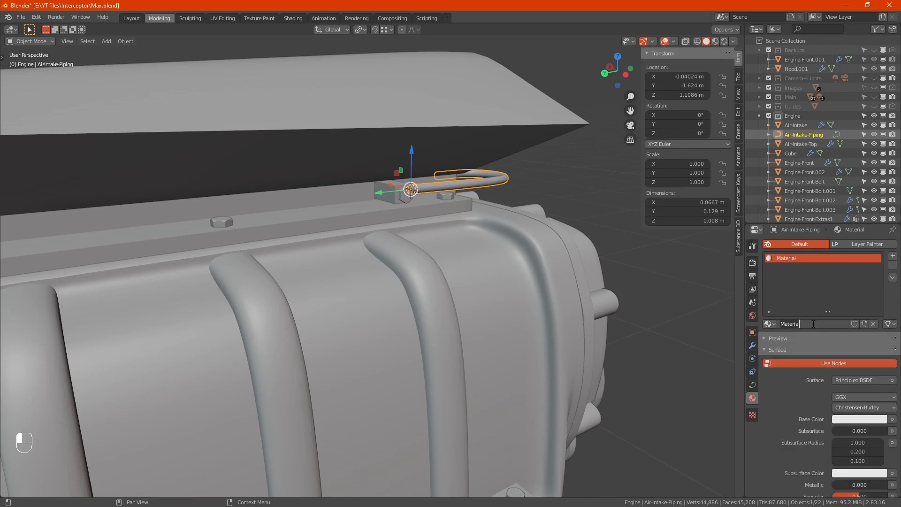
pyautogui.press('shift')
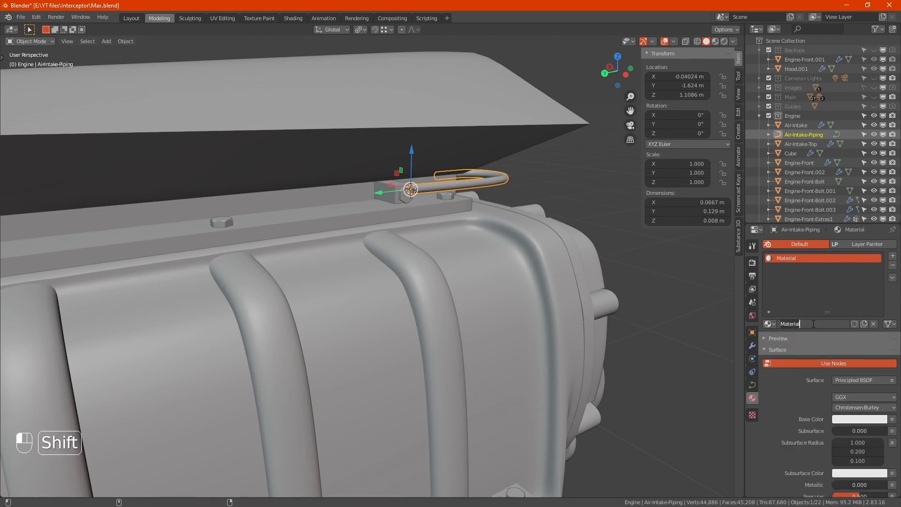
pyautogui.write('R')
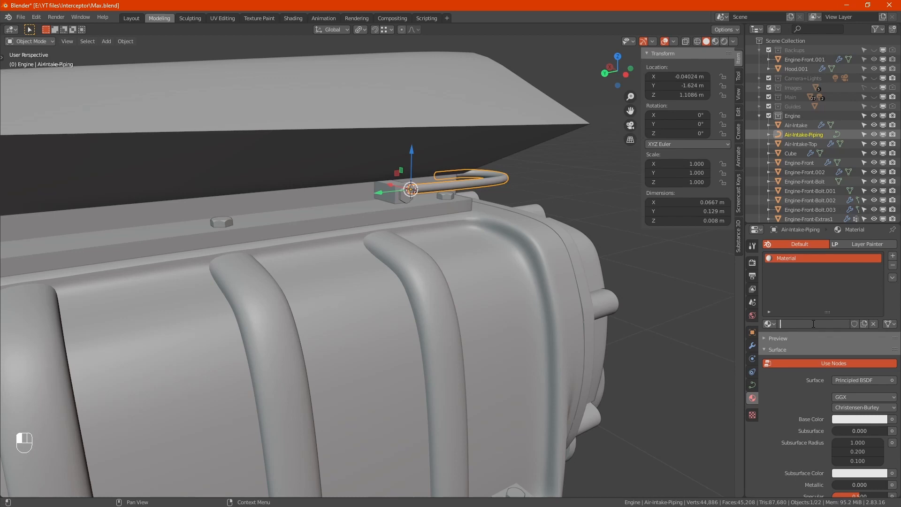
pyautogui.write('Black')
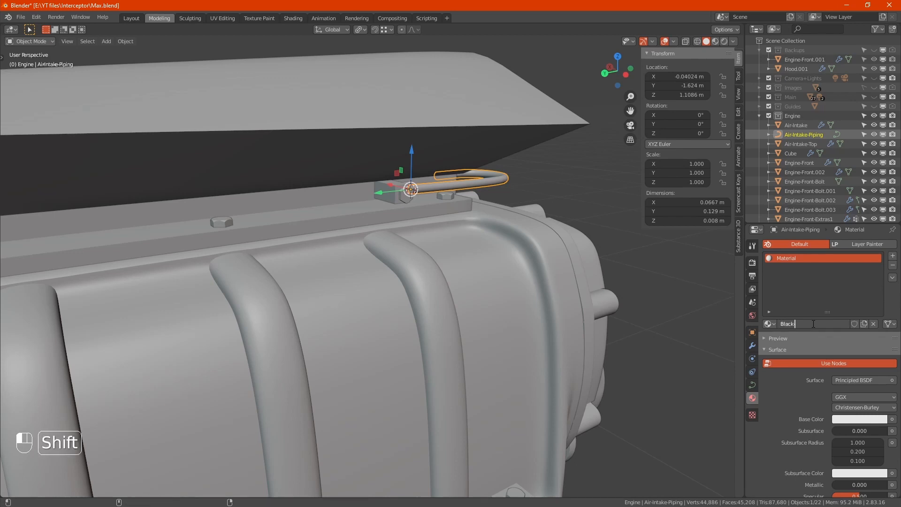
pyautogui.write('-Rubber')
pyautogui.press('Return')
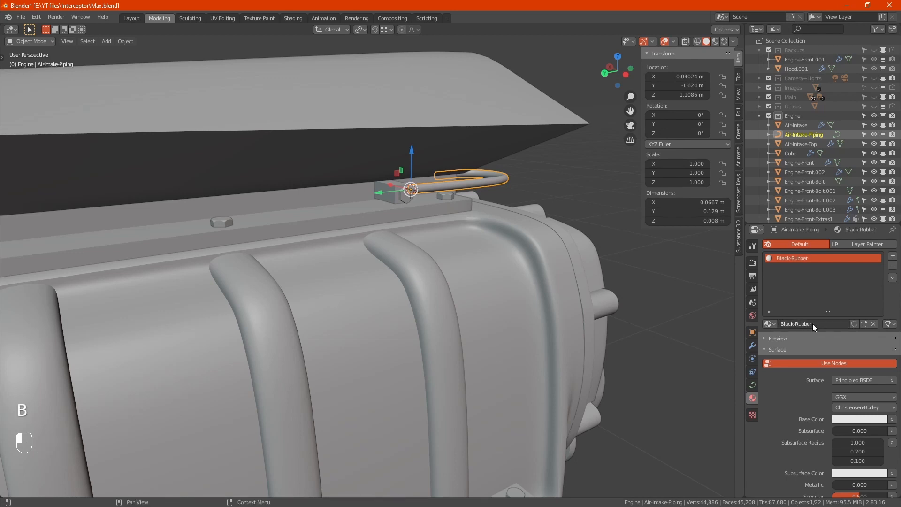
# - Show the viewport in material preview and darken the Black-Rubber base color to near-black
pyautogui.click(714, 41)
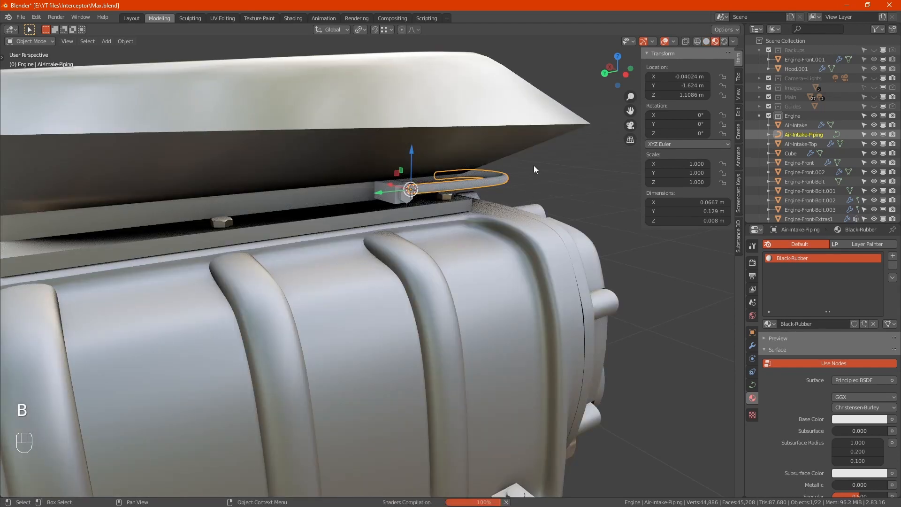
pyautogui.moveTo(533, 166)
pyautogui.mouseDown(button='middle')
pyautogui.moveTo(519, 233)
pyautogui.moveTo(441, 238)
pyautogui.mouseUp(button='middle')
pyautogui.scroll(4, 491, 191)
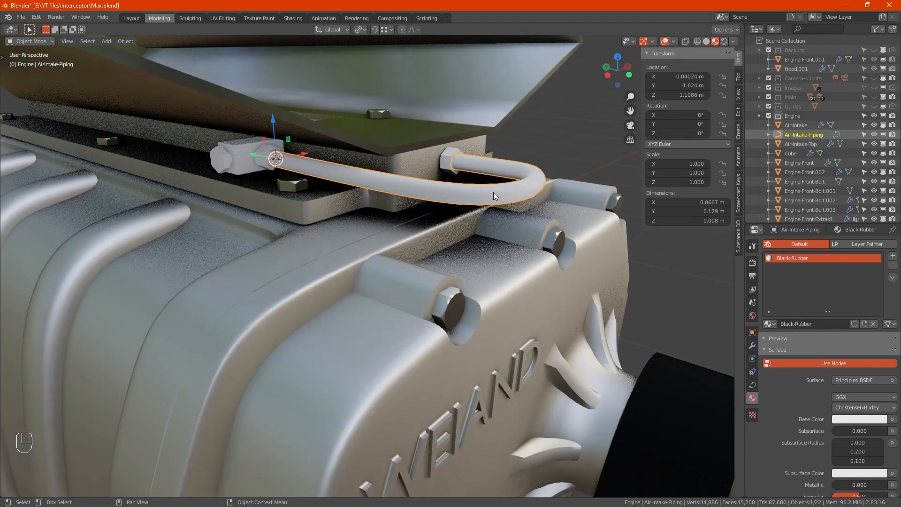
pyautogui.click(864, 419)
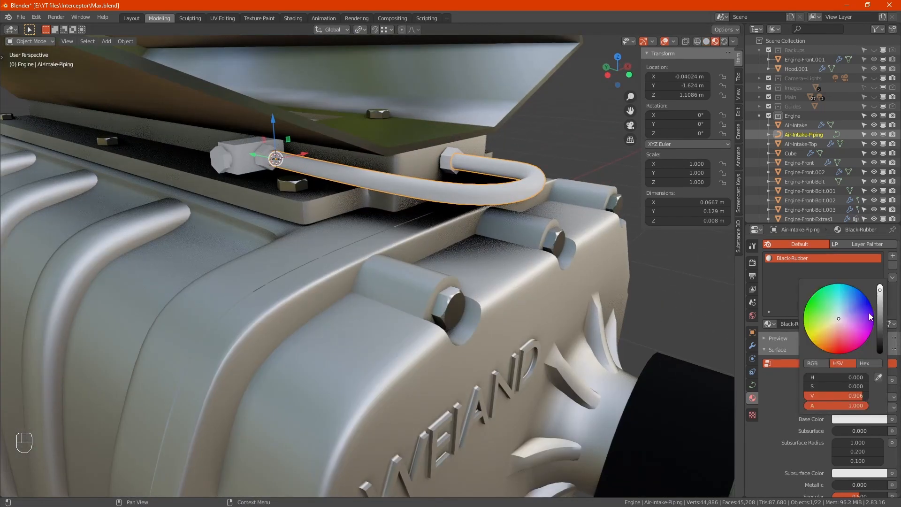
pyautogui.moveTo(879, 290); pyautogui.dragTo(879, 346)
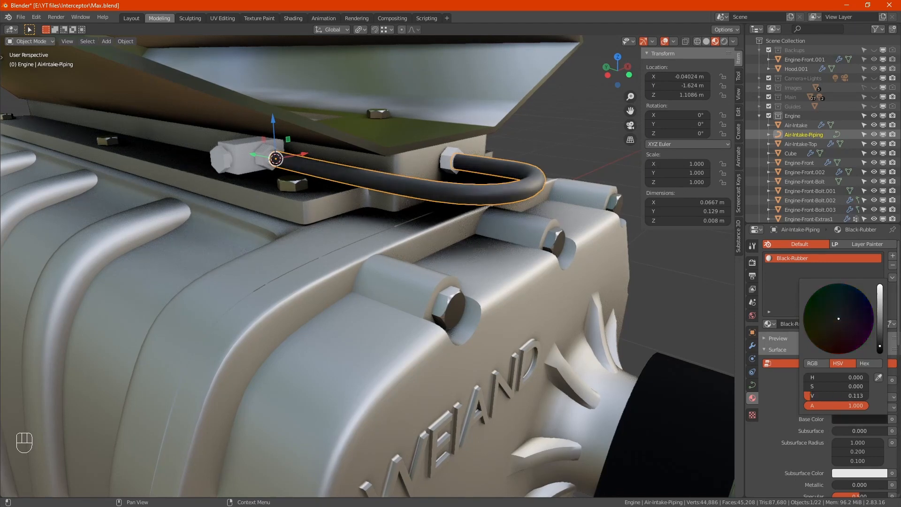
pyautogui.scroll(2, 497, 176)
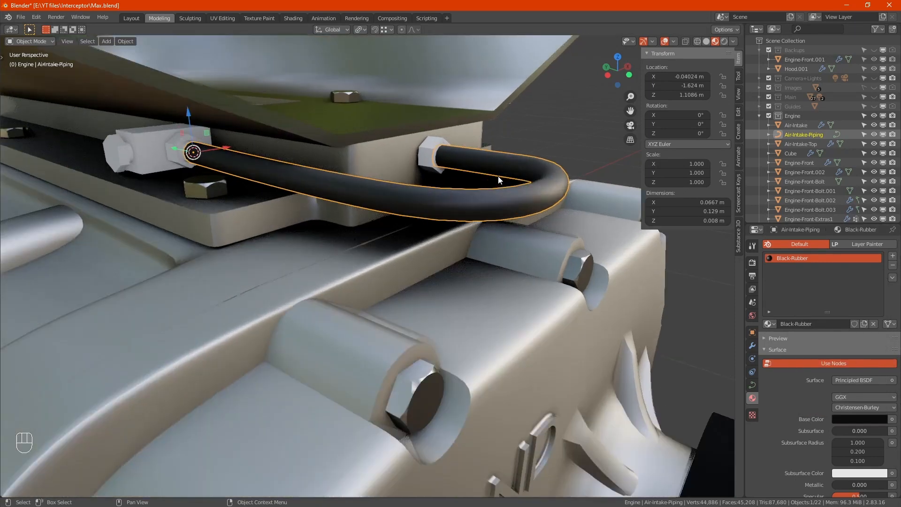
pyautogui.scroll(2, 498, 179)
# - Set the Black-Rubber material's Roughness to 0.8
pyautogui.scroll(-5, 797, 388)
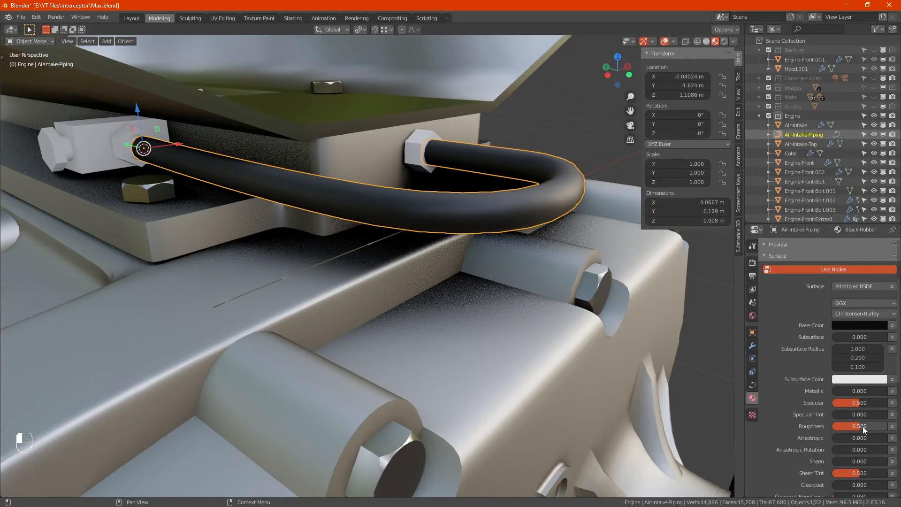
pyautogui.click(863, 426)
pyautogui.write('0.8')
pyautogui.press('Return')
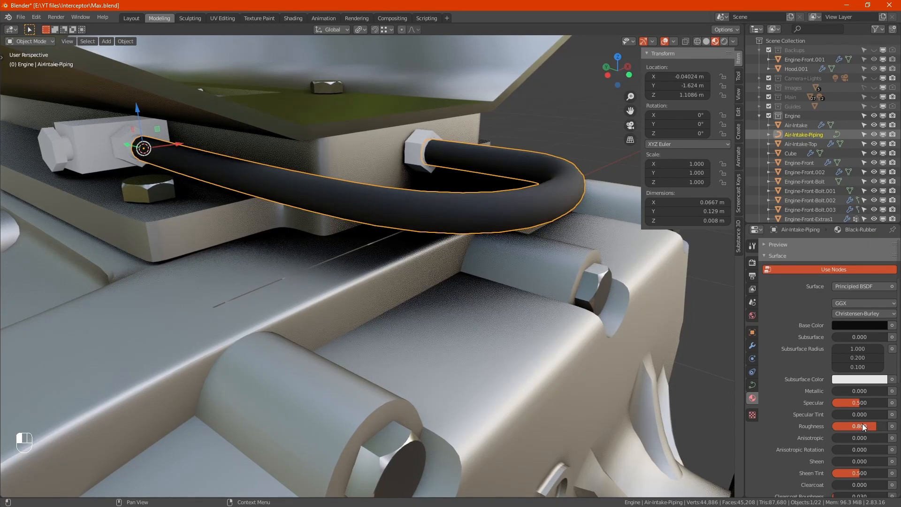
# - Set both the Roughness and the Specular of the Black-Rubber material to 0.7
pyautogui.press('KP_Enter')
pyautogui.write('.7')
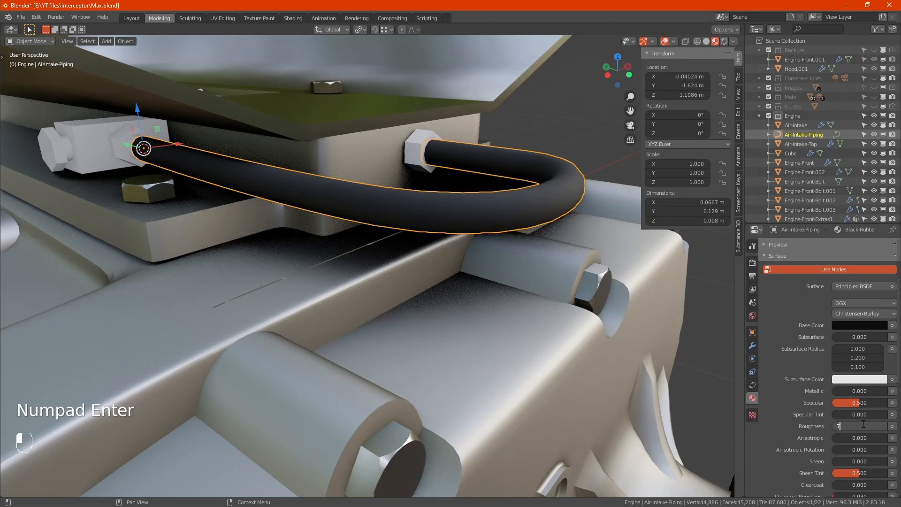
pyautogui.press('KP_Enter')
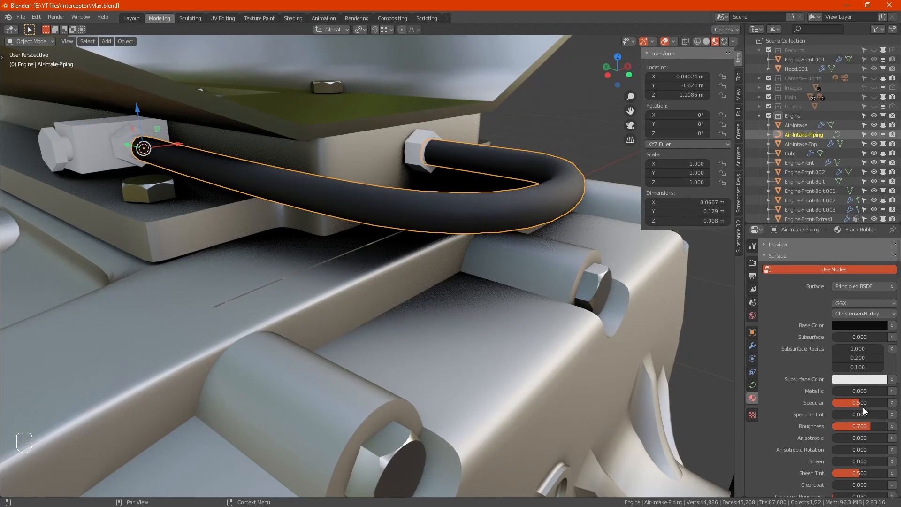
pyautogui.click(866, 402)
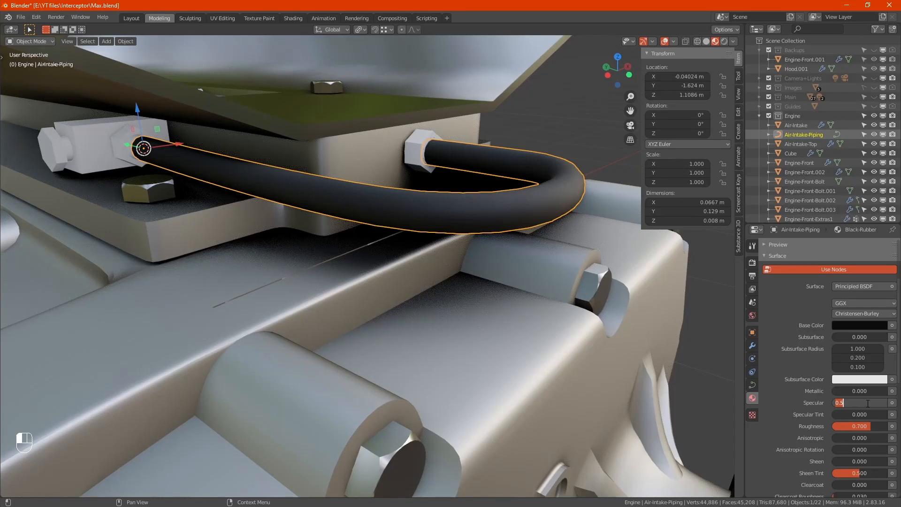
pyautogui.write('.7')
pyautogui.press('KP_Enter')
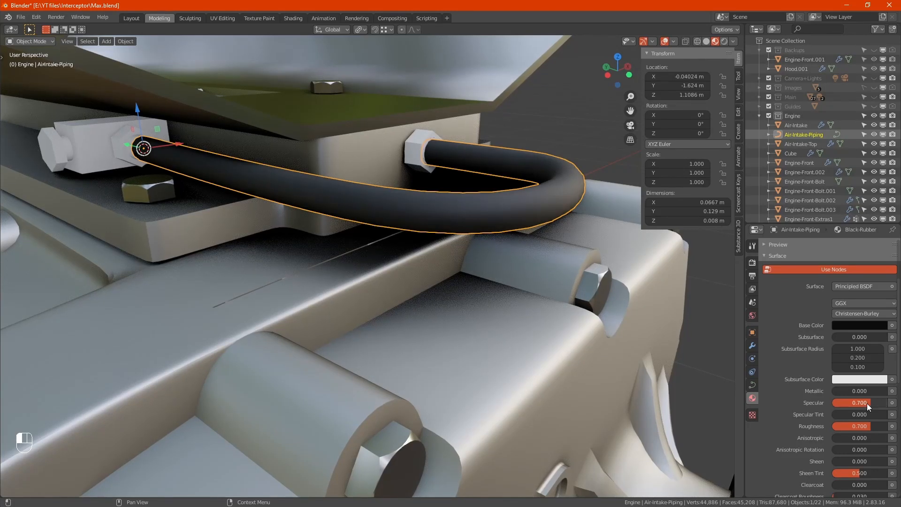
# - Assign the existing Metal-Brass material to the hose fittings object, Cube
pyautogui.moveTo(474, 300)
pyautogui.mouseDown(button='middle')
pyautogui.moveTo(427, 297)
pyautogui.moveTo(444, 313)
pyautogui.moveTo(477, 297)
pyautogui.moveTo(494, 302)
pyautogui.moveTo(474, 295)
pyautogui.moveTo(458, 308)
pyautogui.moveTo(481, 305)
pyautogui.mouseUp(button='middle')
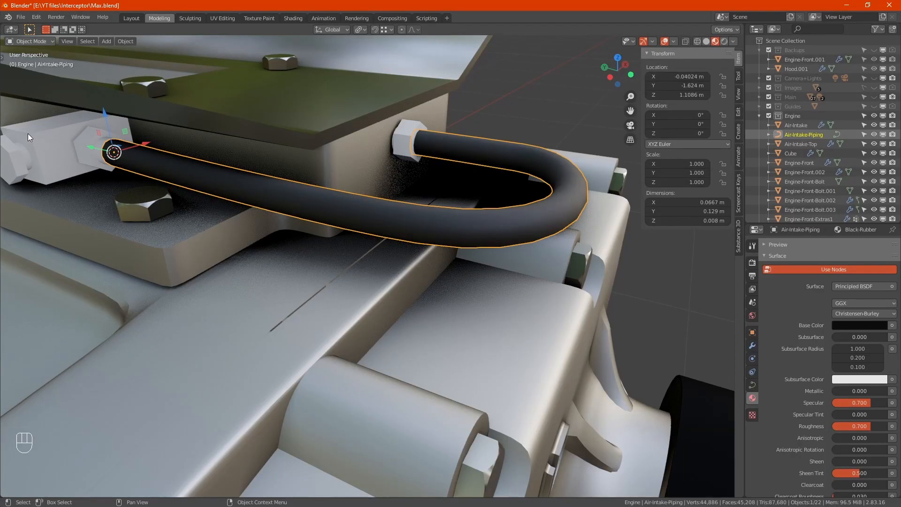
pyautogui.click(48, 149)
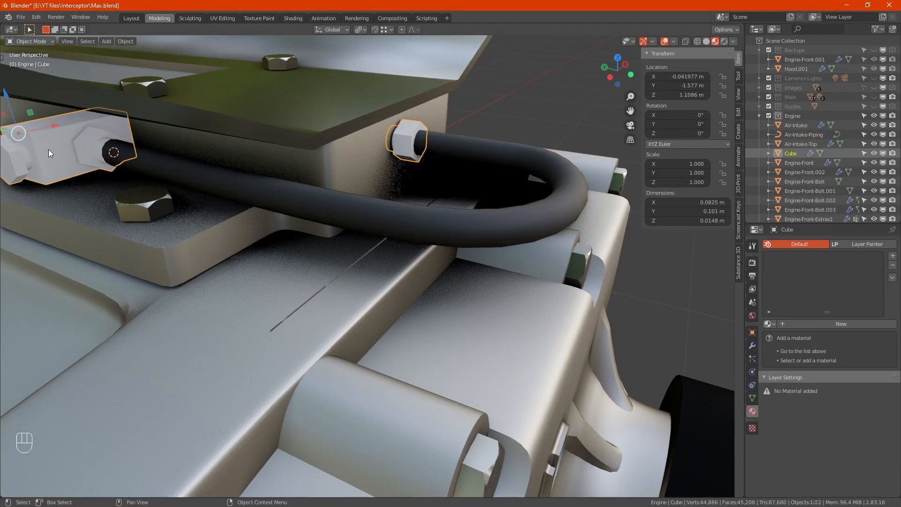
pyautogui.click(769, 324)
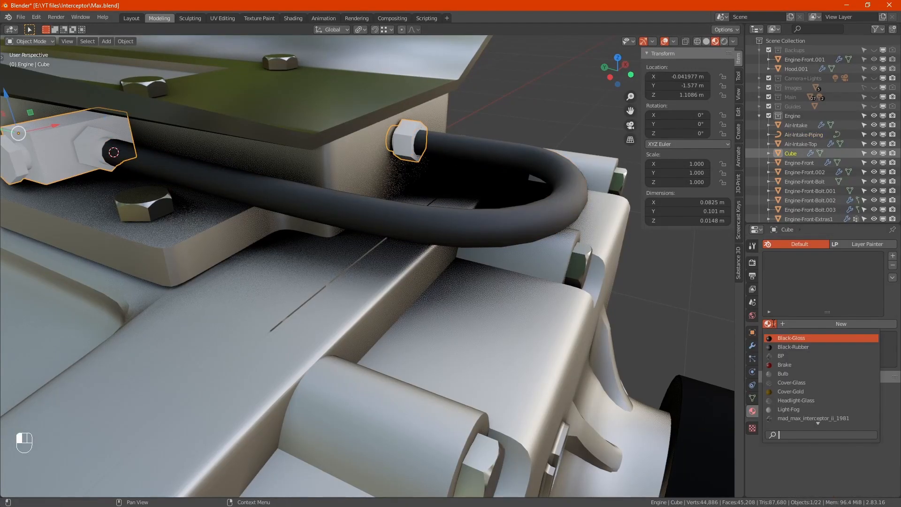
pyautogui.write('mey')
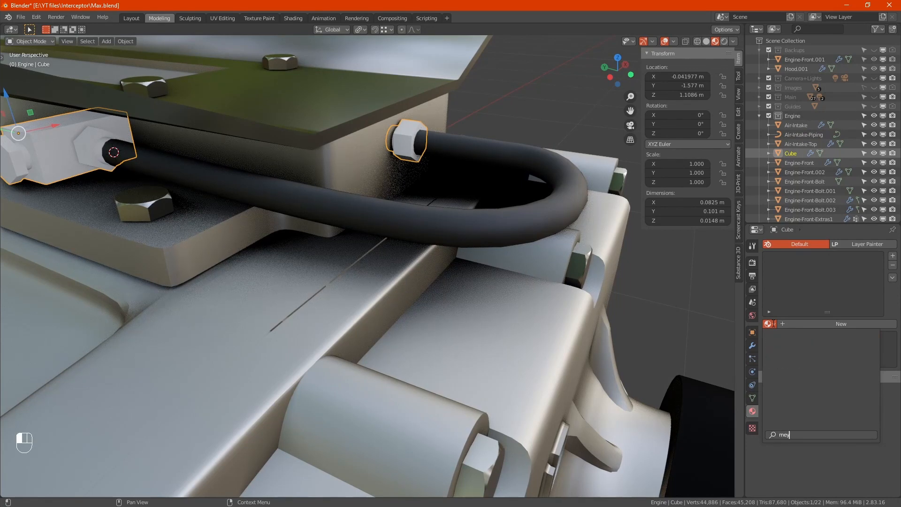
pyautogui.write('al')
pyautogui.press('BackSpace')
pyautogui.press('BackSpace')
pyautogui.press('BackSpace')
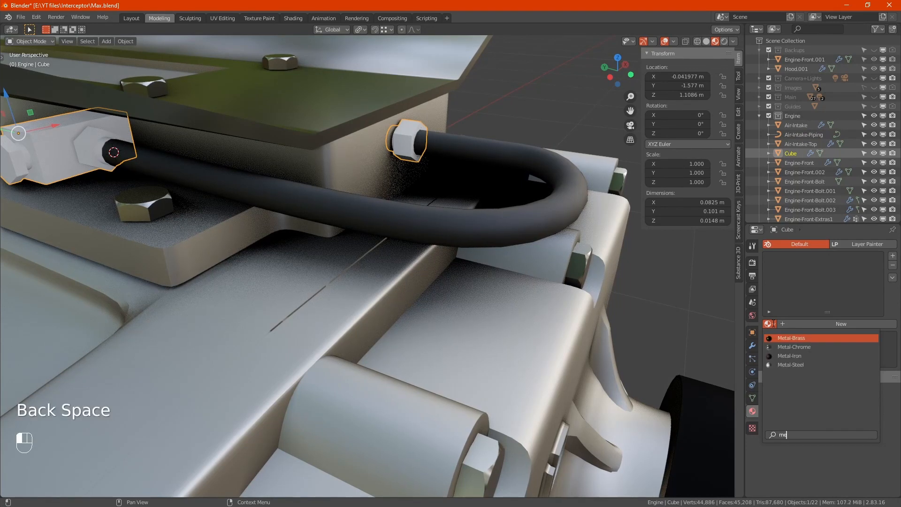
pyautogui.write('tal')
pyautogui.click(826, 338)
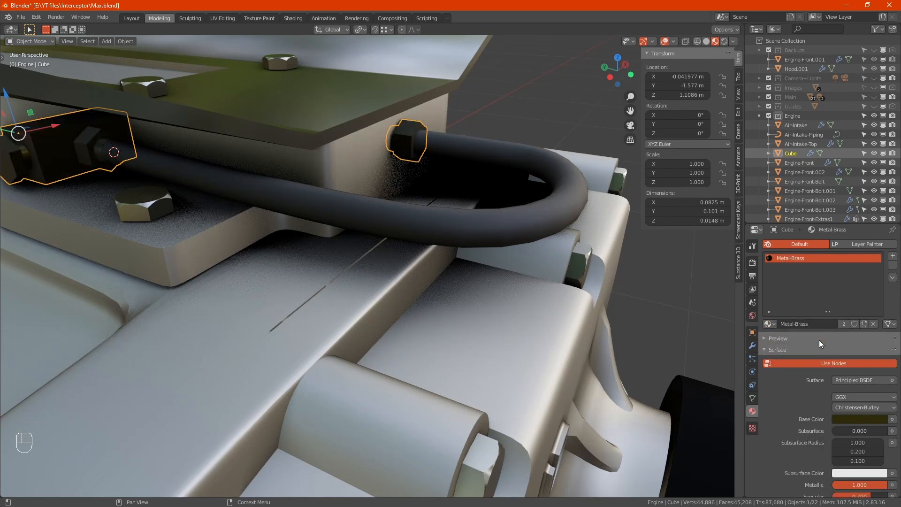
# - Deselect the fittings and examine the whole engine with its new hose materials in rendered shading
pyautogui.scroll(-7, 350, 204)
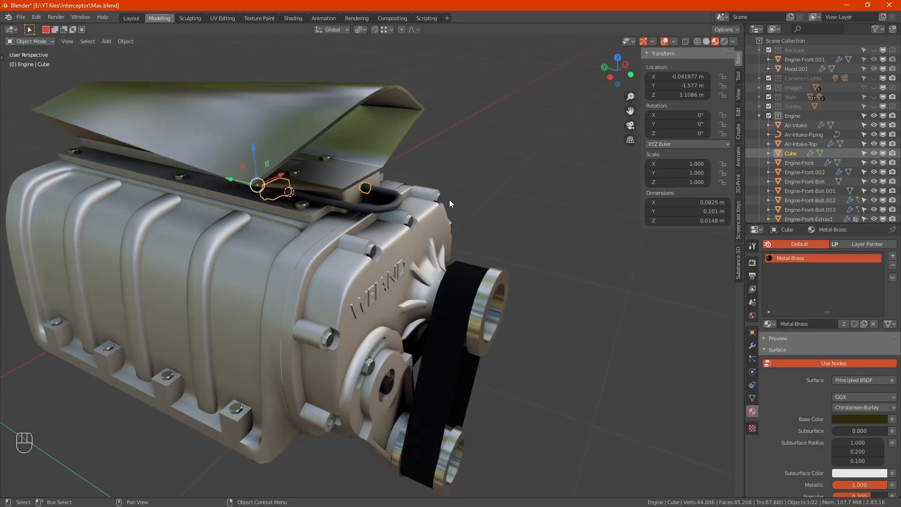
pyautogui.click(511, 184)
pyautogui.moveTo(317, 258)
pyautogui.keyDown('alt'); pyautogui.mouseDown()
pyautogui.moveTo(264, 261)
pyautogui.moveTo(260, 230)
pyautogui.moveTo(280, 244)
pyautogui.moveTo(256, 267)
pyautogui.moveTo(270, 262)
pyautogui.mouseUp(); pyautogui.keyUp('alt')
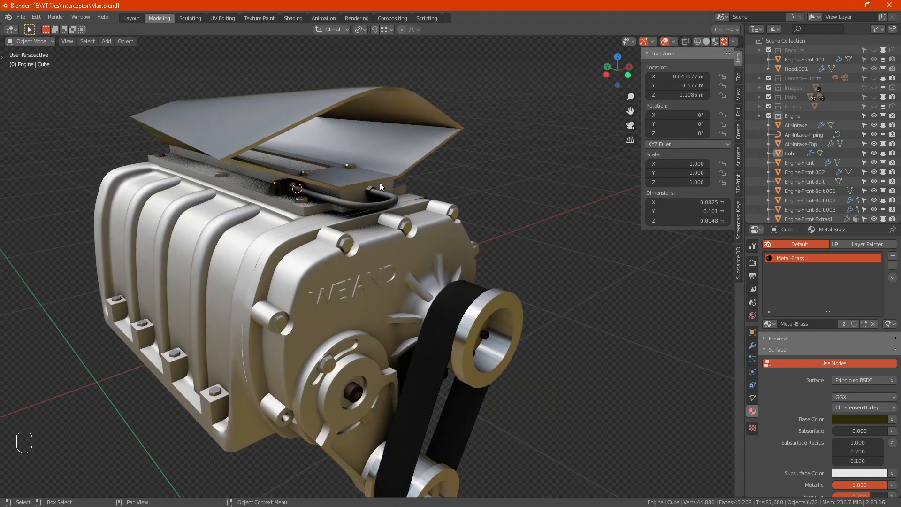
# - In solid shading, duplicate the hex fitting at the hose's far end in Cube and move the copy about -0.035 m along X
pyautogui.moveTo(379, 228)
pyautogui.keyDown('alt'); pyautogui.mouseDown()
pyautogui.moveTo(421, 217)
pyautogui.moveTo(443, 235)
pyautogui.moveTo(375, 220)
pyautogui.moveTo(385, 226)
pyautogui.mouseUp(); pyautogui.keyUp('alt')
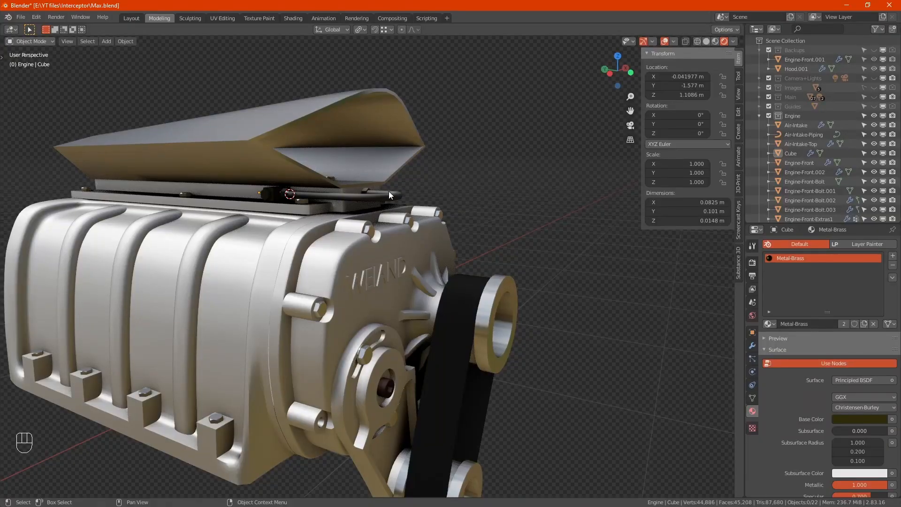
pyautogui.click(706, 41)
pyautogui.scroll(8, 358, 199)
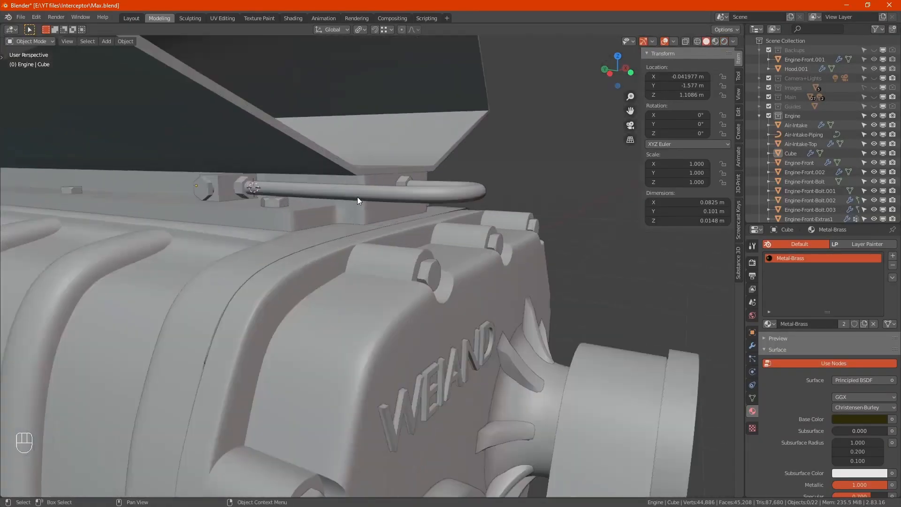
pyautogui.click(420, 176)
pyautogui.press('Tab')
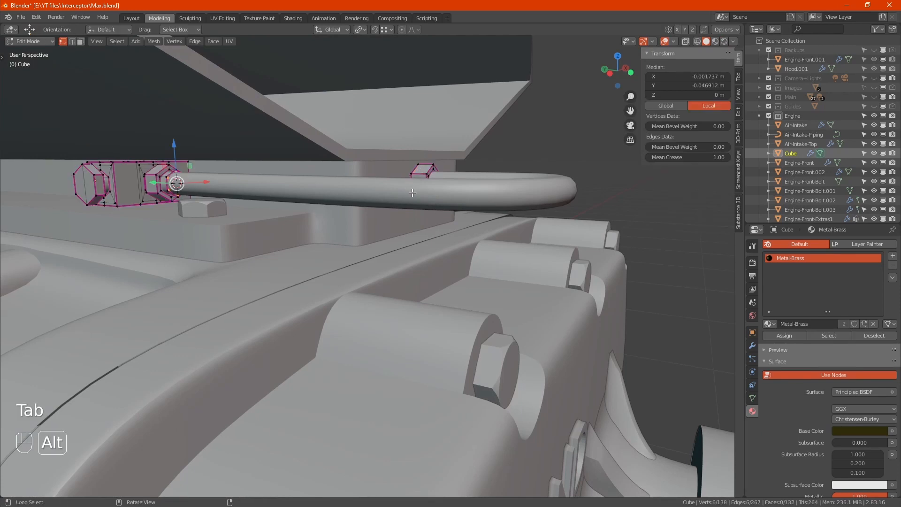
pyautogui.moveTo(420, 176); pyautogui.dragTo(413, 155, button='middle')
pyautogui.hotkey('alt', 'z')
pyautogui.moveTo(485, 231); pyautogui.dragTo(383, 130)
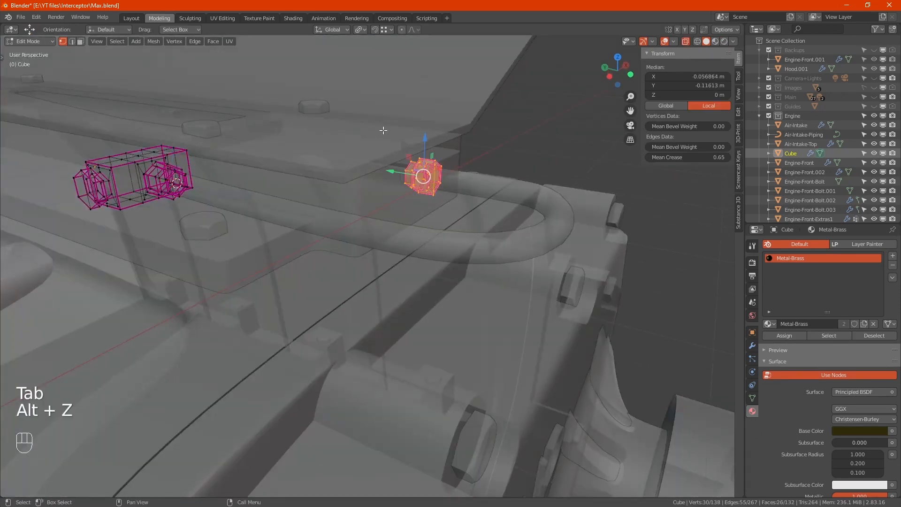
pyautogui.hotkey('shift', 'd')
pyautogui.press('KP_Enter')
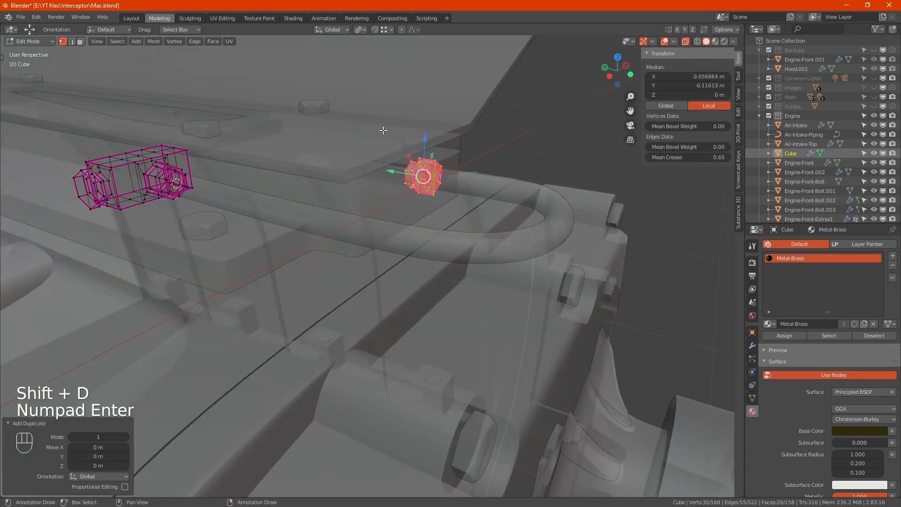
pyautogui.keyDown('alt'); pyautogui.moveTo(491, 172); pyautogui.dragTo(370, 217); pyautogui.keyUp('alt')
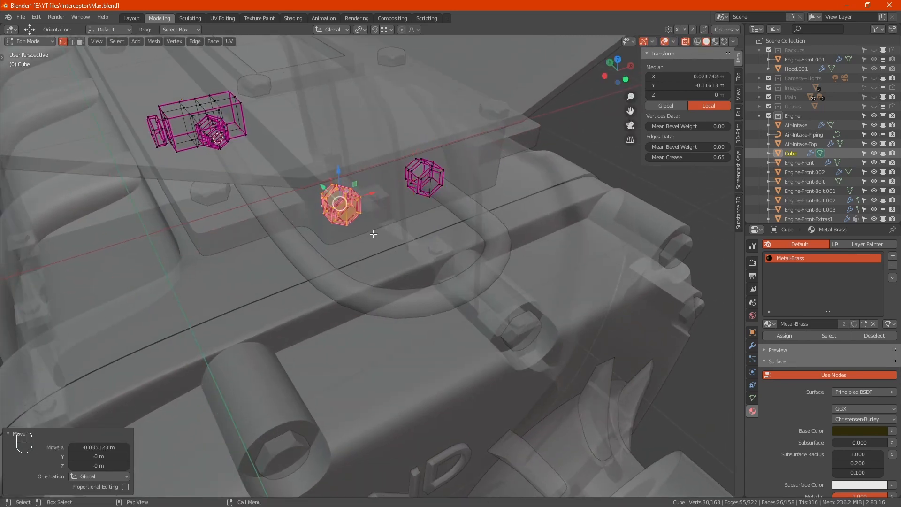
# - Rotate the duplicated hex fitting 90° about the Z axis
pyautogui.press('r')
pyautogui.press('z')
pyautogui.press('KP_9')
pyautogui.press('KP_0')
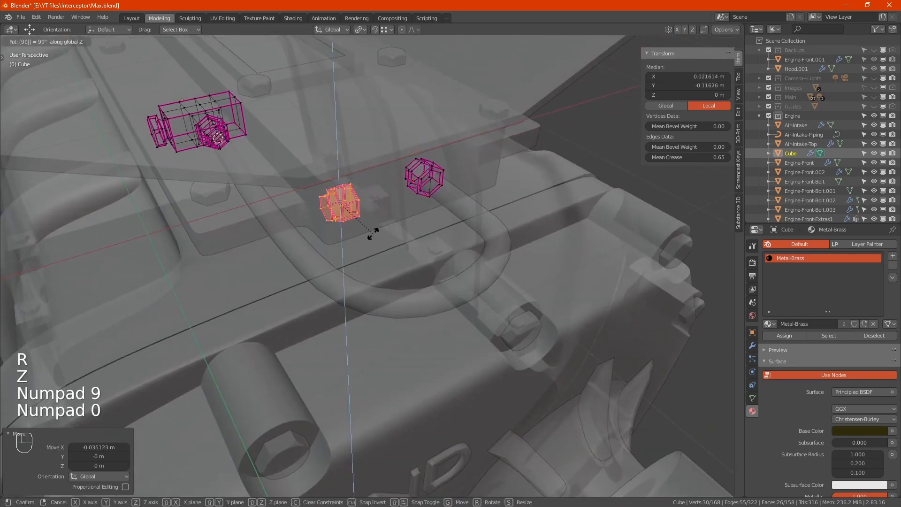
pyautogui.press('KP_Enter')
# - Move the rotated fitting in the YZ plane by about 0.013 m along Y and -0.006 m along Z, below the hose
pyautogui.hotkey('alt', 'z')
pyautogui.moveTo(377, 247); pyautogui.dragTo(446, 214, button='middle')
pyautogui.press('ctrl+KP_3')
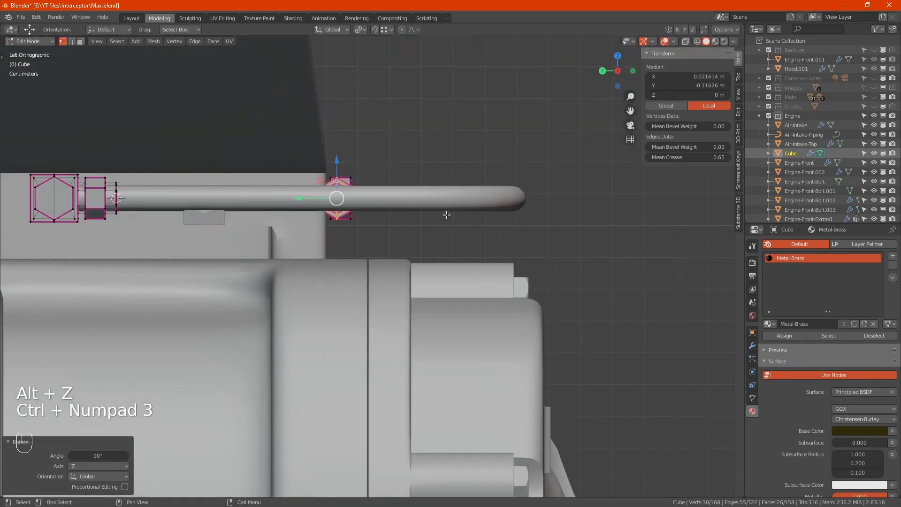
pyautogui.scroll(5, 317, 174)
pyautogui.press('g')
pyautogui.hotkey('shift', 'x')
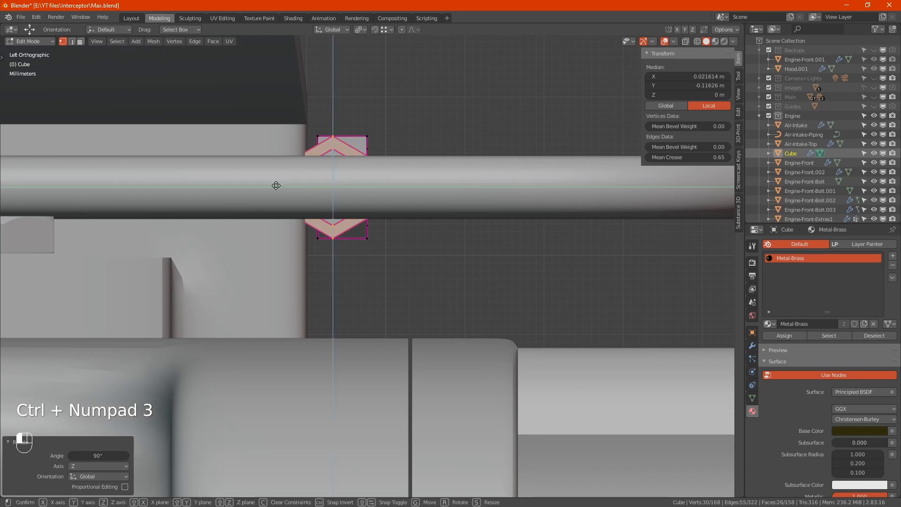
pyautogui.click(199, 219)
# - Move the duplicated fitting about -0.009 m along X so it protrudes from the side of the intake base
pyautogui.hotkey('alt', 'z')
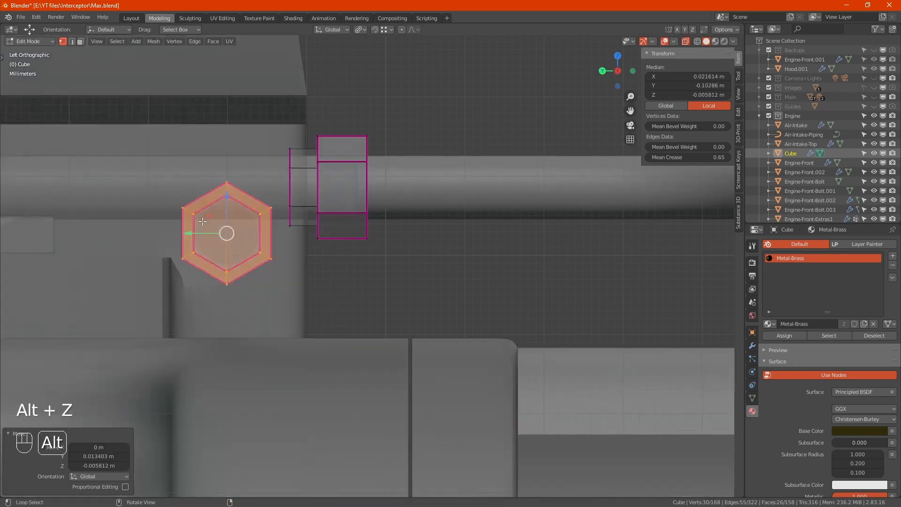
pyautogui.moveTo(268, 270); pyautogui.dragTo(173, 283, button='middle')
pyautogui.hotkey('alt', 'z')
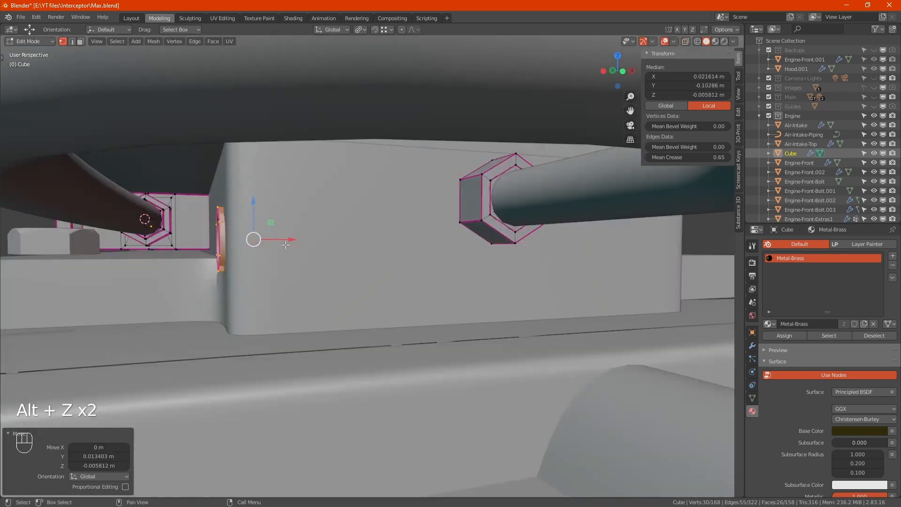
pyautogui.moveTo(283, 240); pyautogui.dragTo(224, 241)
pyautogui.moveTo(225, 241)
pyautogui.keyDown('alt'); pyautogui.mouseDown(button='middle')
pyautogui.moveTo(193, 246)
pyautogui.moveTo(231, 242)
pyautogui.mouseUp(button='middle'); pyautogui.keyUp('alt')
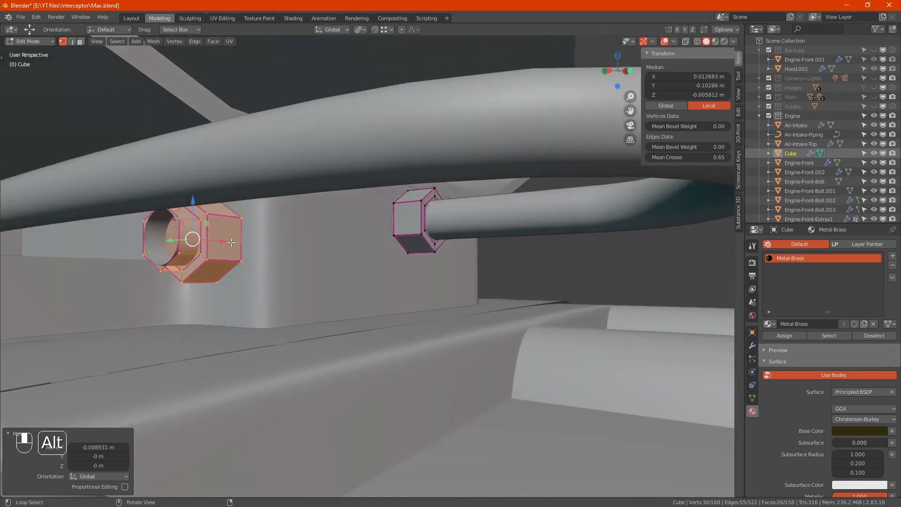
# - Extrude the edge loop at the new fitting's open end and scale it inward to about 0.76
pyautogui.keyDown('alt'); pyautogui.click(149, 235); pyautogui.keyUp('alt')
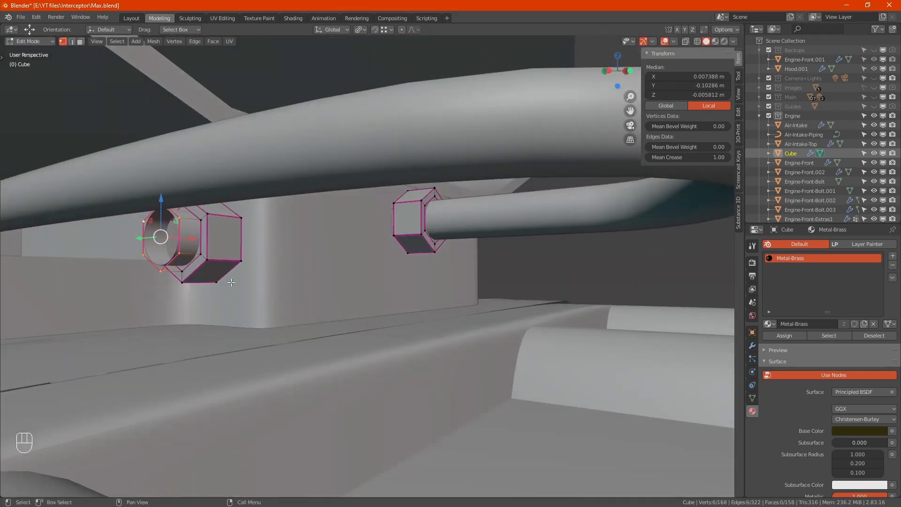
pyautogui.press('e')
pyautogui.press('s')
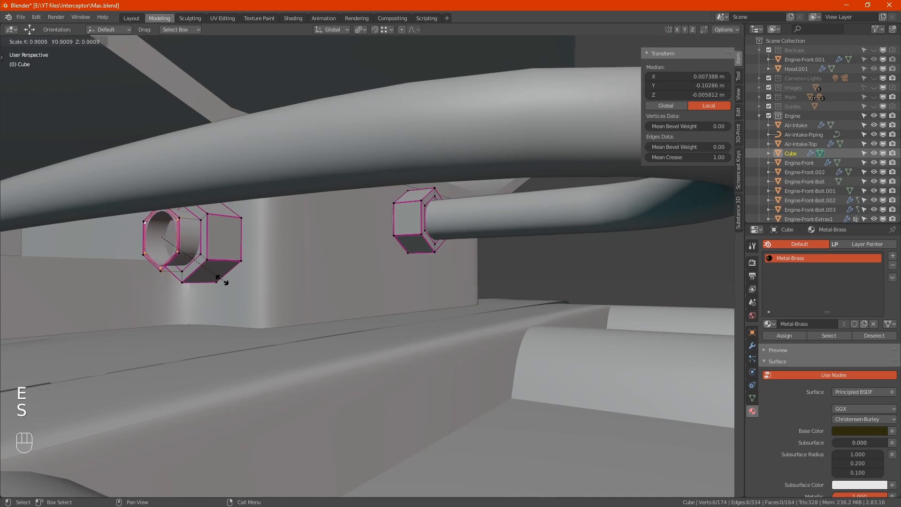
pyautogui.click(212, 275)
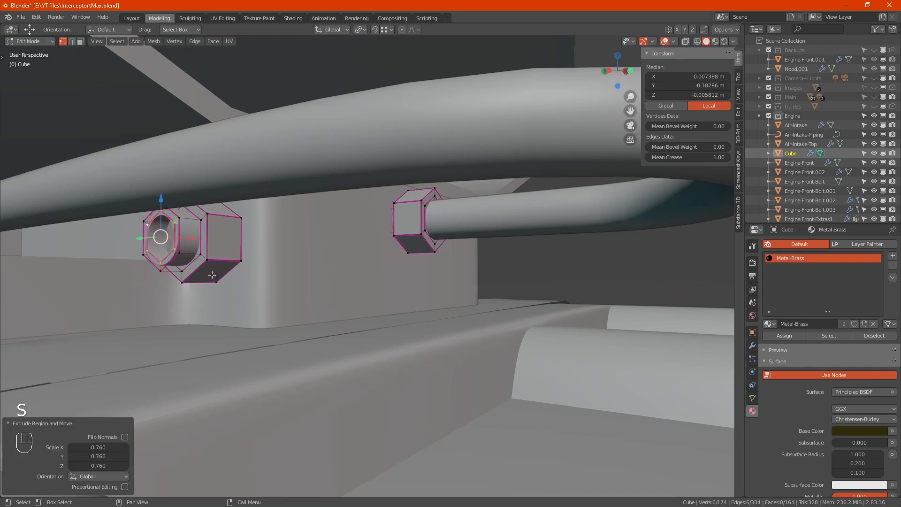
# - Grow the selection to the new fitting's collar and shift it about -0.003 m along X
pyautogui.press('ctrl+KP_Add')
pyautogui.press('ctrl+KP_Add')
pyautogui.press('ctrl+KP_Add')
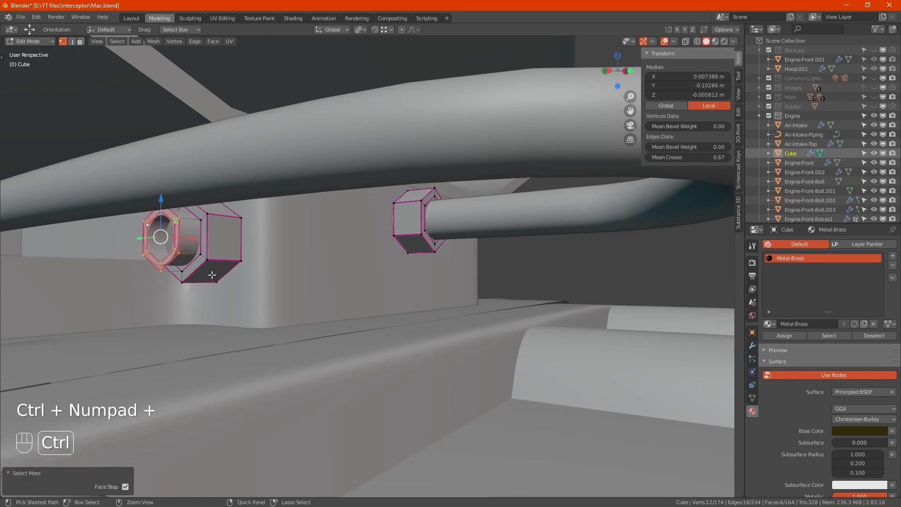
pyautogui.keyDown('alt'); pyautogui.moveTo(212, 275); pyautogui.dragTo(161, 243); pyautogui.keyUp('alt')
pyautogui.press('KP_1')
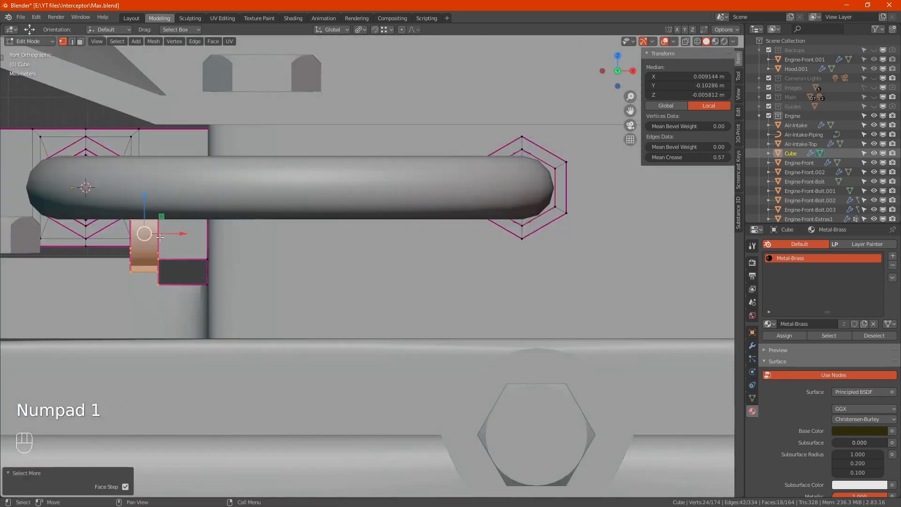
pyautogui.press('g')
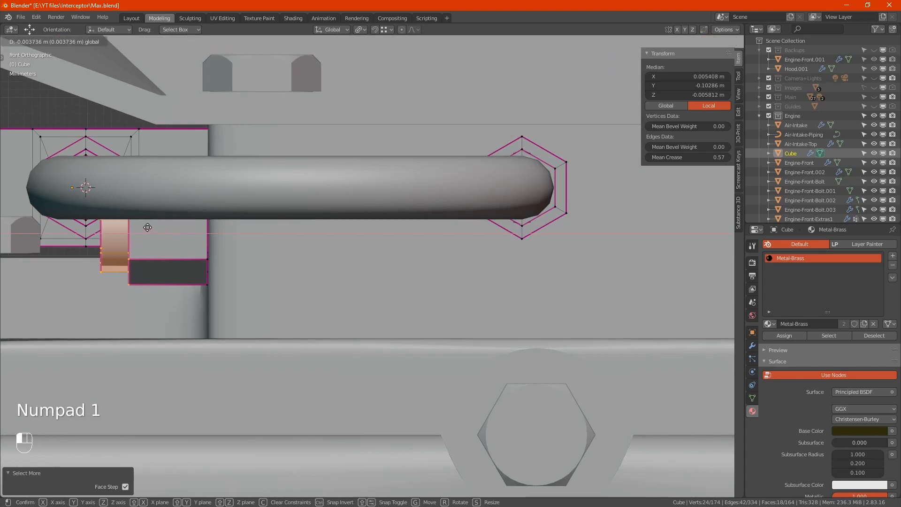
pyautogui.click(174, 220)
# - Shrink the selection to the fitting's end rim and pull it outward about -0.009 m along X to lengthen the pipe
pyautogui.press('ctrl+KP_Subtract')
pyautogui.press('ctrl+KP_Subtract')
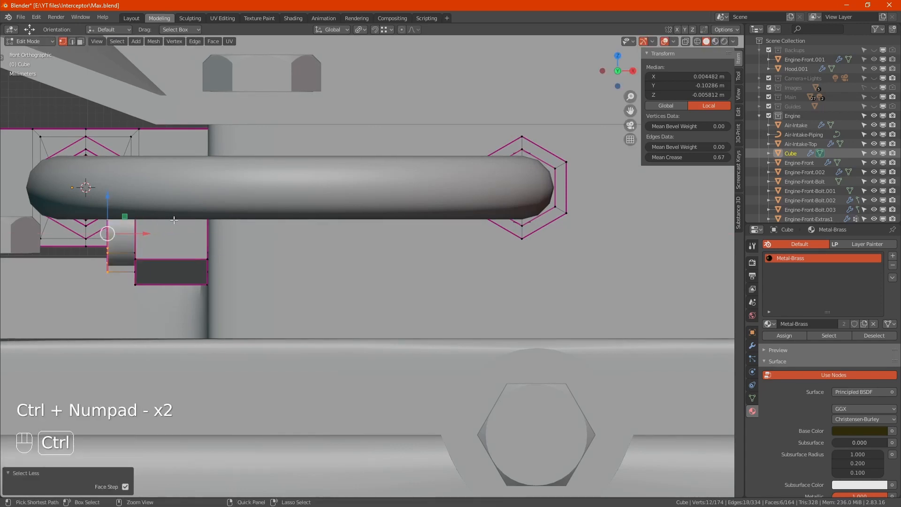
pyautogui.moveTo(145, 238); pyautogui.dragTo(73, 227)
pyautogui.keyDown('alt'); pyautogui.moveTo(74, 234); pyautogui.dragTo(281, 300, button='middle'); pyautogui.keyUp('alt')
pyautogui.press('Tab')
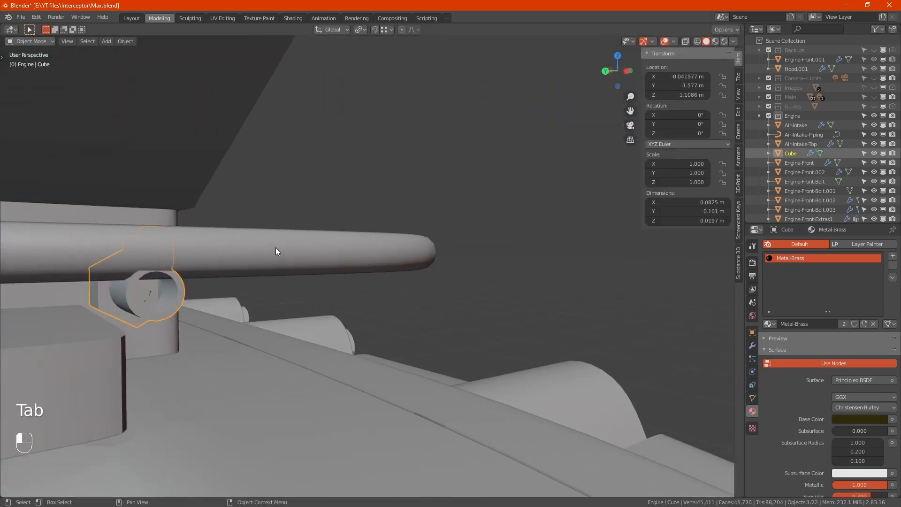
# - Raise the curve handle on the long near run of Air-Intake-Piping slightly along Z to arch the hose above the new fitting
pyautogui.click(276, 251)
pyautogui.press('Tab')
pyautogui.keyDown('alt'); pyautogui.moveTo(276, 268); pyautogui.dragTo(251, 272, button='middle'); pyautogui.keyUp('alt')
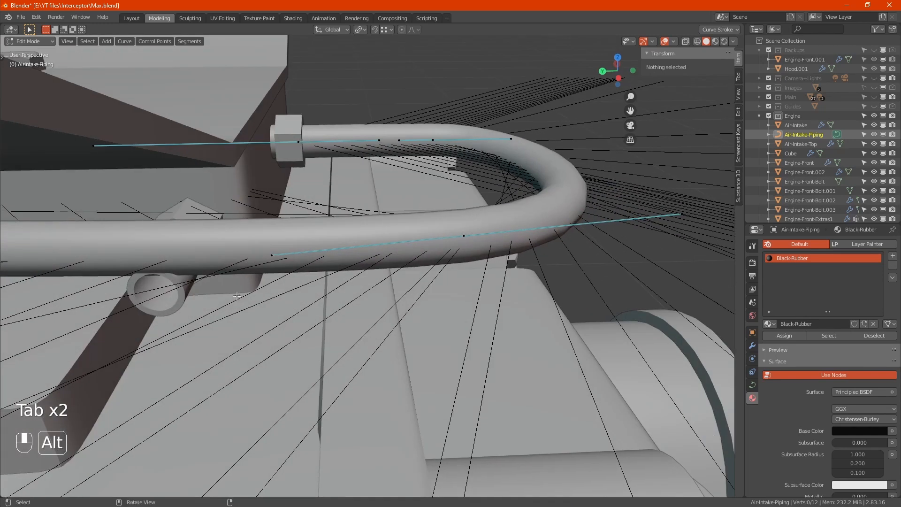
pyautogui.click(271, 254)
pyautogui.moveTo(253, 317)
pyautogui.keyDown('alt'); pyautogui.mouseDown(button='middle')
pyautogui.moveTo(251, 286)
pyautogui.moveTo(249, 314)
pyautogui.mouseUp(button='middle'); pyautogui.keyUp('alt')
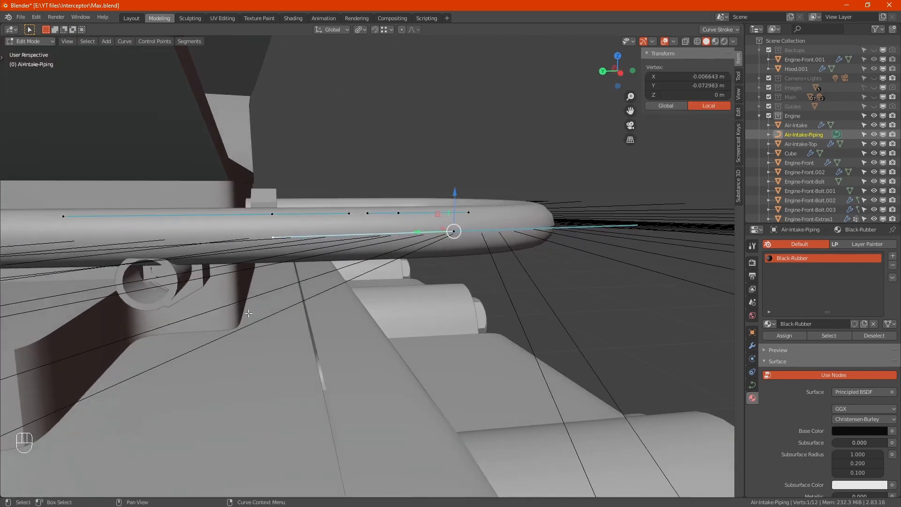
pyautogui.press('g')
pyautogui.press('z')
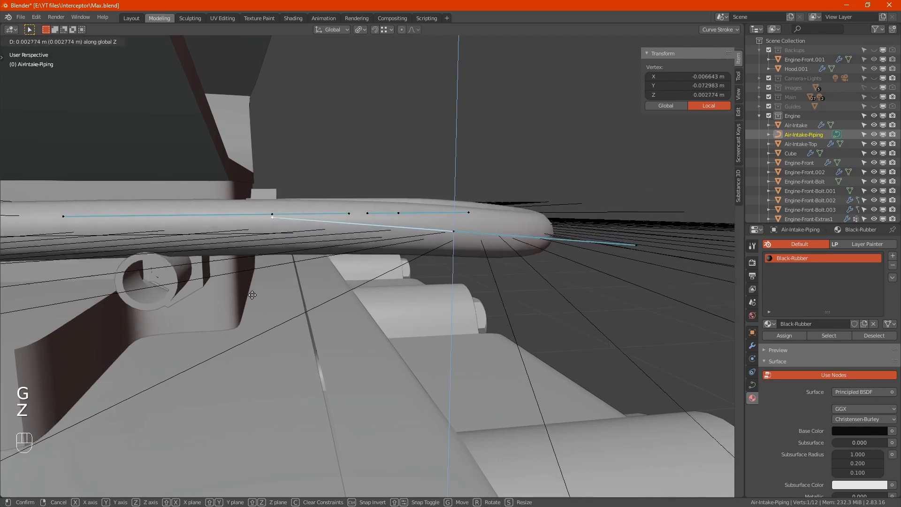
pyautogui.click(253, 300)
pyautogui.moveTo(253, 301)
pyautogui.keyDown('alt'); pyautogui.mouseDown(button='middle')
pyautogui.moveTo(255, 320)
pyautogui.moveTo(217, 315)
pyautogui.moveTo(295, 311)
pyautogui.moveTo(235, 307)
pyautogui.moveTo(265, 297)
pyautogui.moveTo(234, 308)
pyautogui.moveTo(261, 306)
pyautogui.moveTo(246, 308)
pyautogui.mouseUp(button='middle'); pyautogui.keyUp('alt')
pyautogui.press('Tab')
pyautogui.scroll(5, 237, 300)
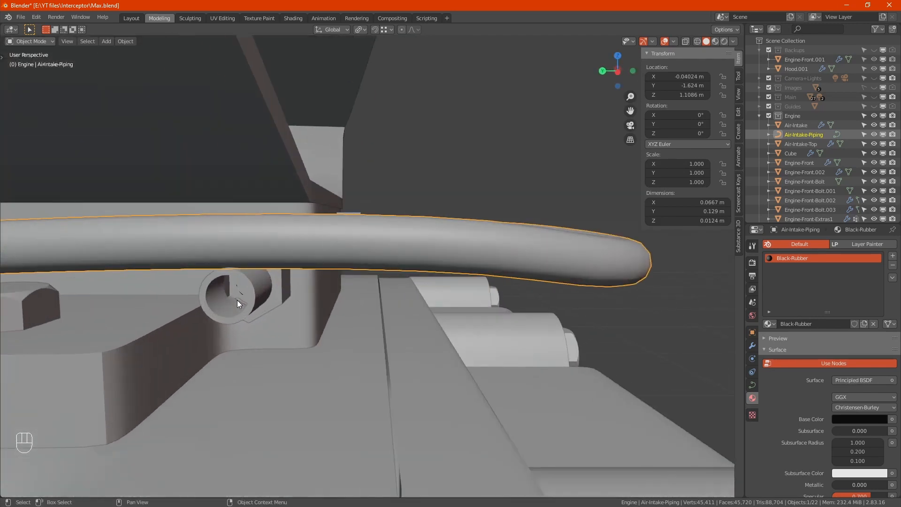
# - Extrude the inner rim of the new fitting's pipe about 0.014 m along X into the fitting
pyautogui.click(231, 316)
pyautogui.press('Tab')
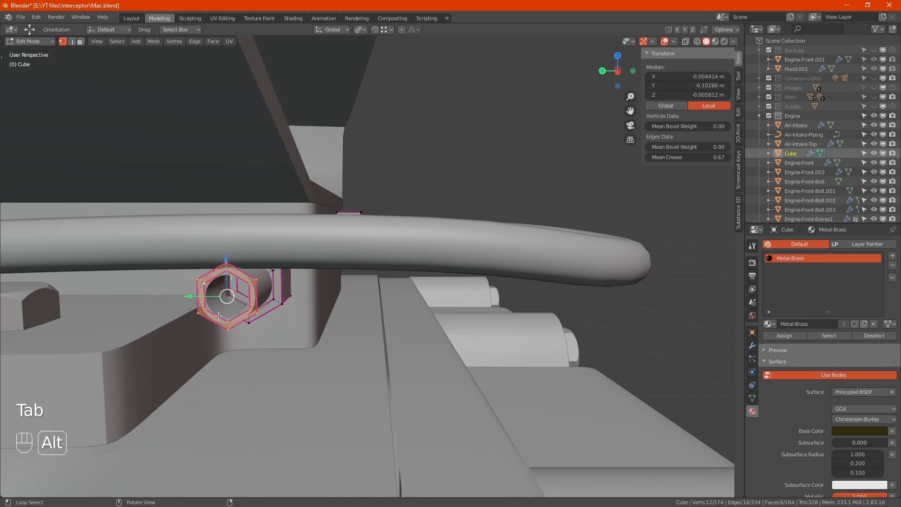
pyautogui.keyDown('alt'); pyautogui.moveTo(231, 317); pyautogui.dragTo(216, 330, button='middle'); pyautogui.keyUp('alt')
pyautogui.press('e')
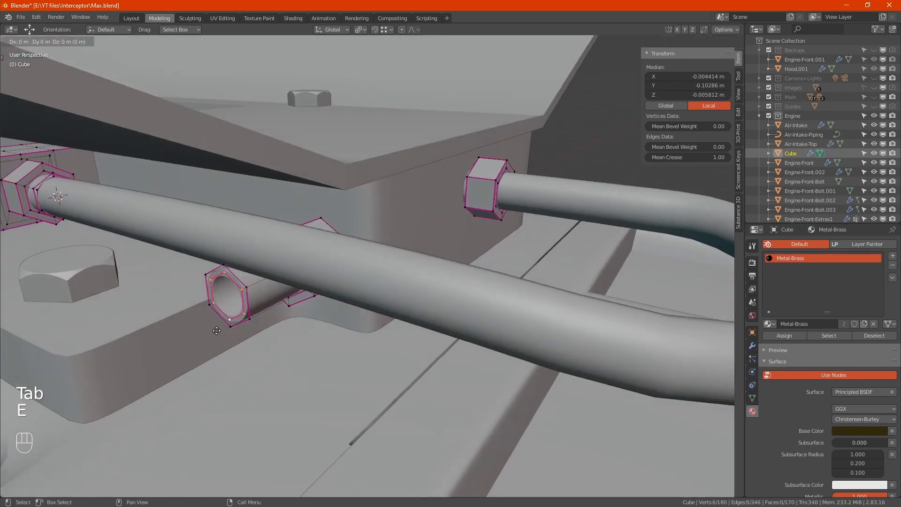
pyautogui.press('x')
pyautogui.click(237, 327)
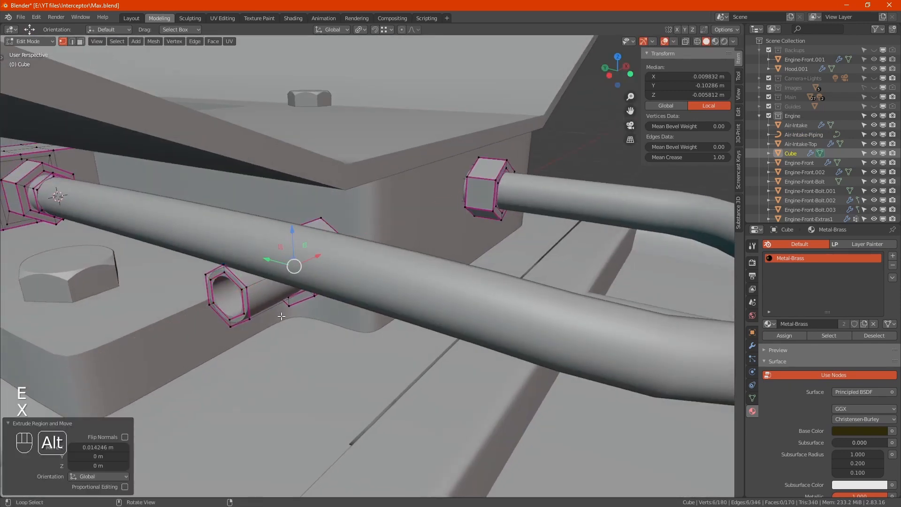
# - Fill the extruded inner loop with a face to close the pipe's bore, and return to Object Mode
pyautogui.hotkey('alt', 'z')
pyautogui.keyDown('alt'); pyautogui.moveTo(237, 327); pyautogui.dragTo(291, 331, button='middle'); pyautogui.keyUp('alt')
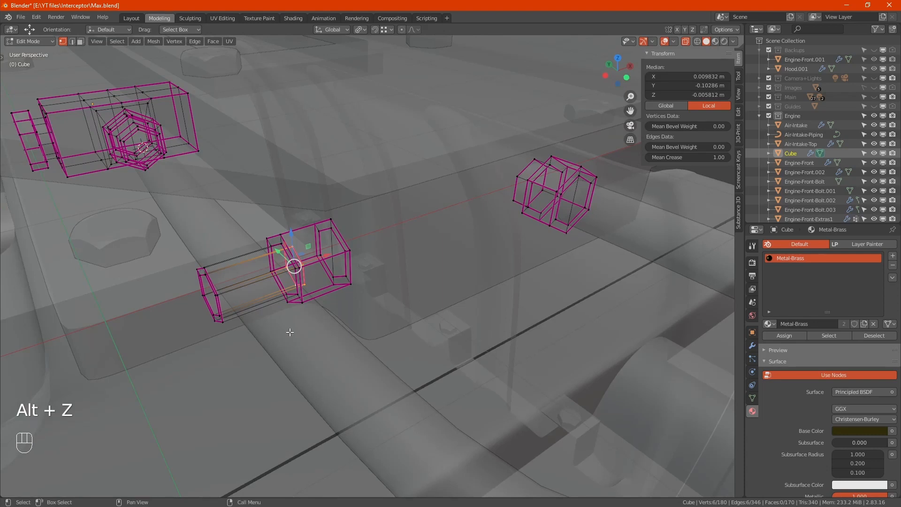
pyautogui.press('f')
pyautogui.keyDown('alt'); pyautogui.moveTo(294, 364); pyautogui.dragTo(350, 328, button='middle'); pyautogui.keyUp('alt')
pyautogui.hotkey('alt', 'z')
pyautogui.press('Tab')
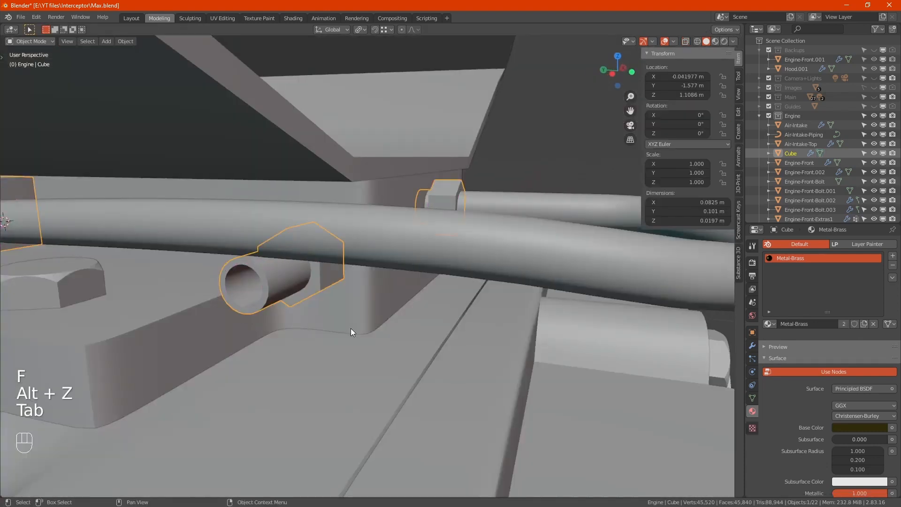
# - Deselect the fittings and examine the engine with the added pipe fitting in rendered shading from several angles
pyautogui.scroll(-4, 351, 332)
pyautogui.scroll(-2, 351, 332)
pyautogui.click(724, 41)
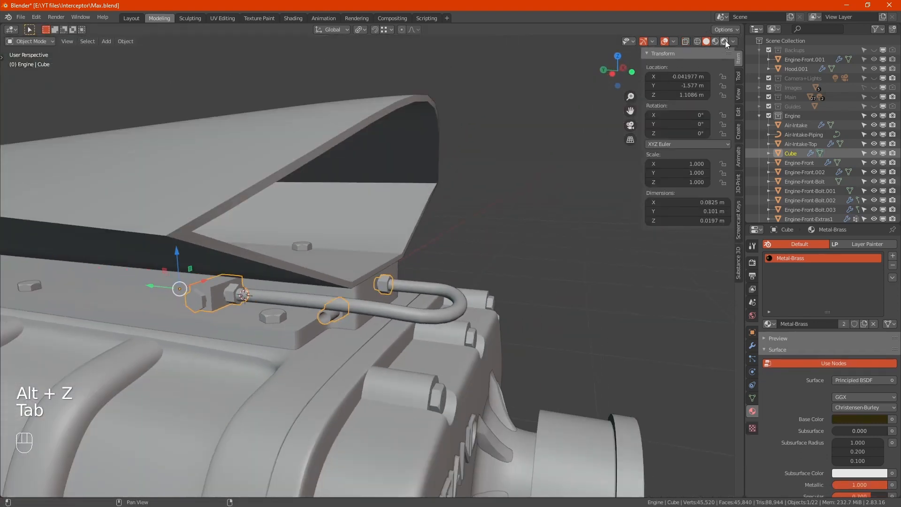
pyautogui.keyDown('alt'); pyautogui.moveTo(348, 335); pyautogui.dragTo(355, 329, button='middle'); pyautogui.keyUp('alt')
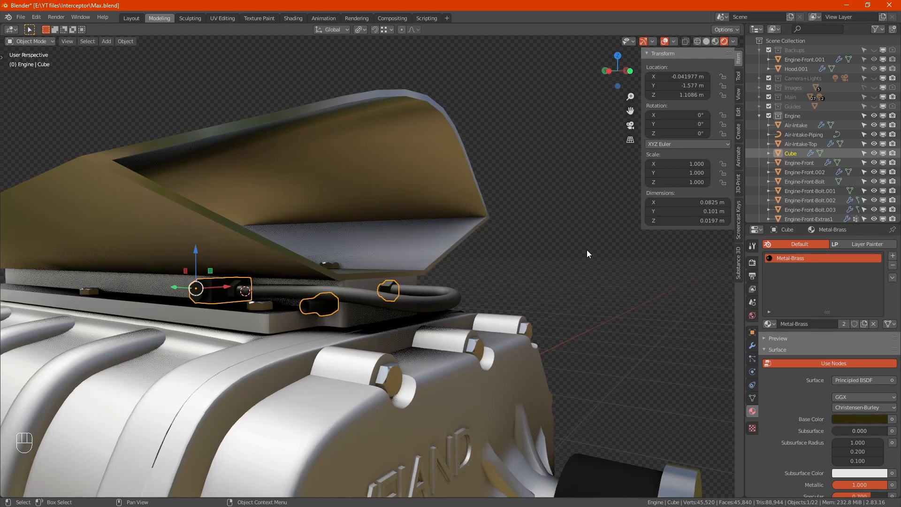
pyautogui.click(587, 249)
pyautogui.scroll(-4, 544, 258)
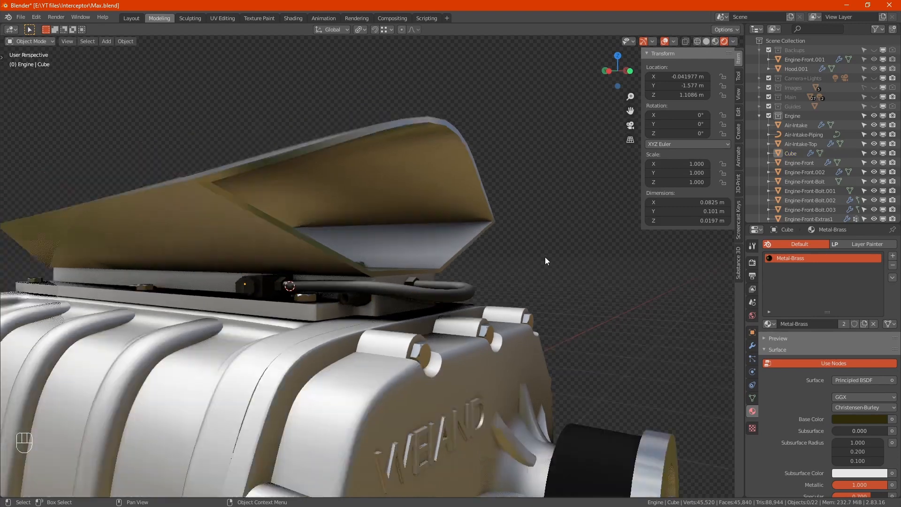
pyautogui.keyDown('alt'); pyautogui.moveTo(544, 272); pyautogui.dragTo(522, 291, button='middle'); pyautogui.keyUp('alt')
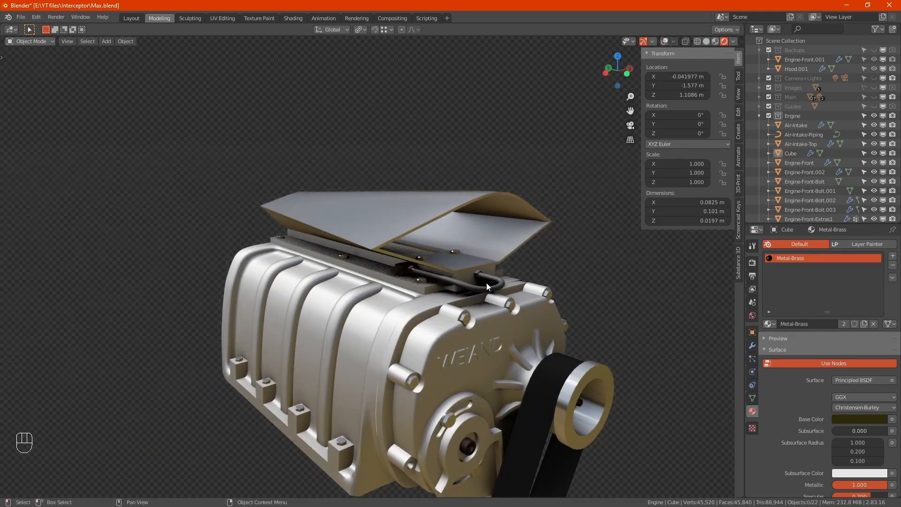
pyautogui.moveTo(445, 225); pyautogui.dragTo(397, 215, button='middle')
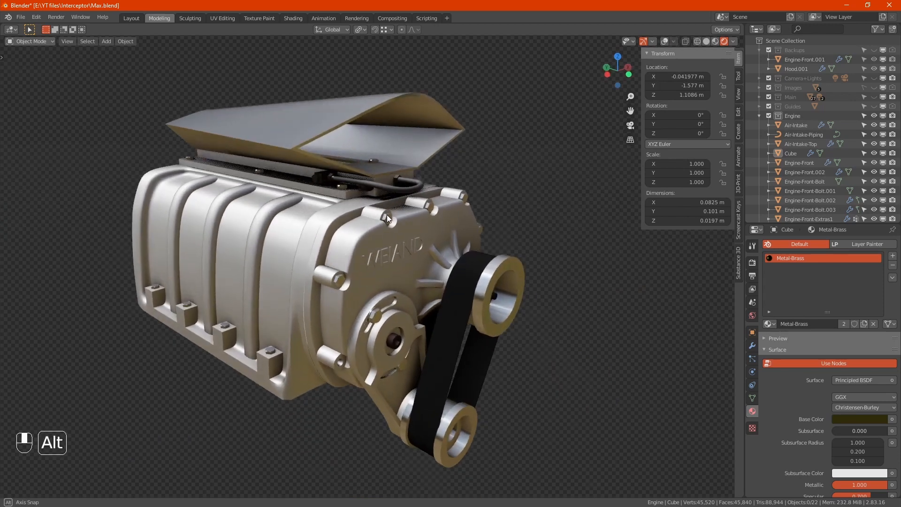
# - Set the scene's render engine to Cycles
pyautogui.click(752, 262)
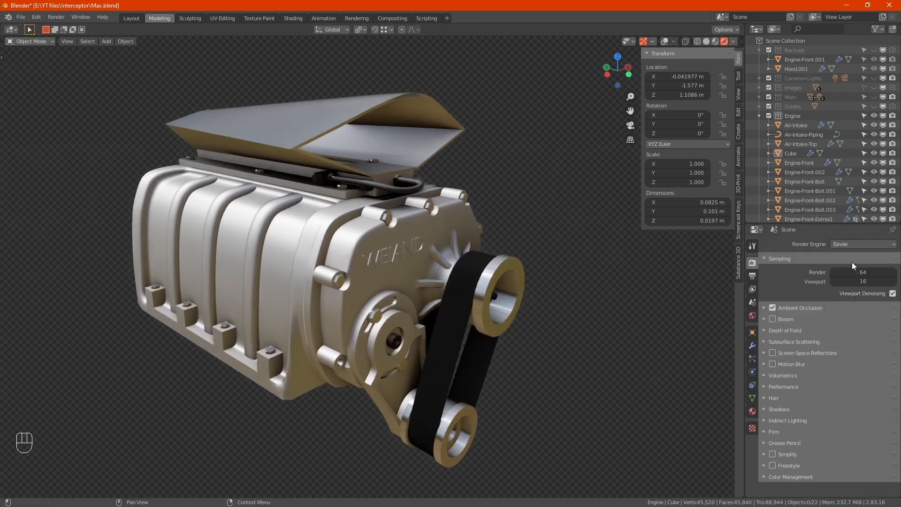
pyautogui.click(857, 244)
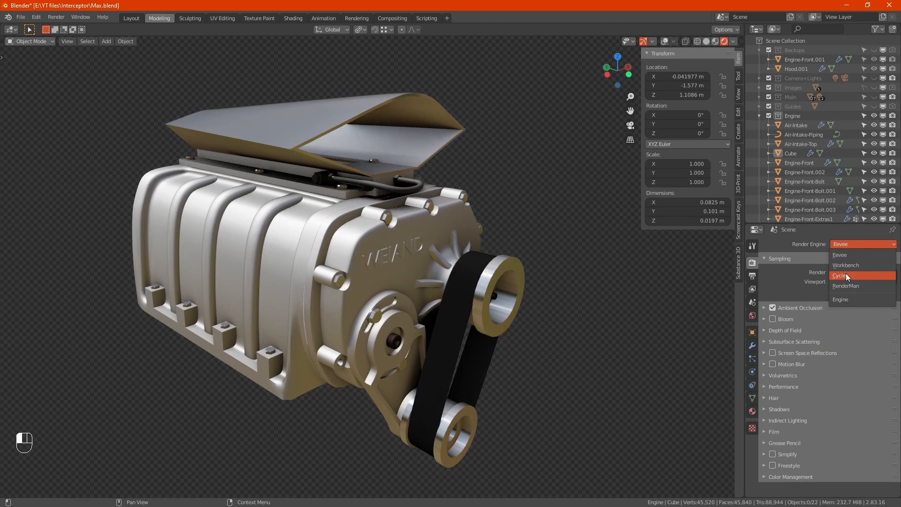
pyautogui.click(845, 275)
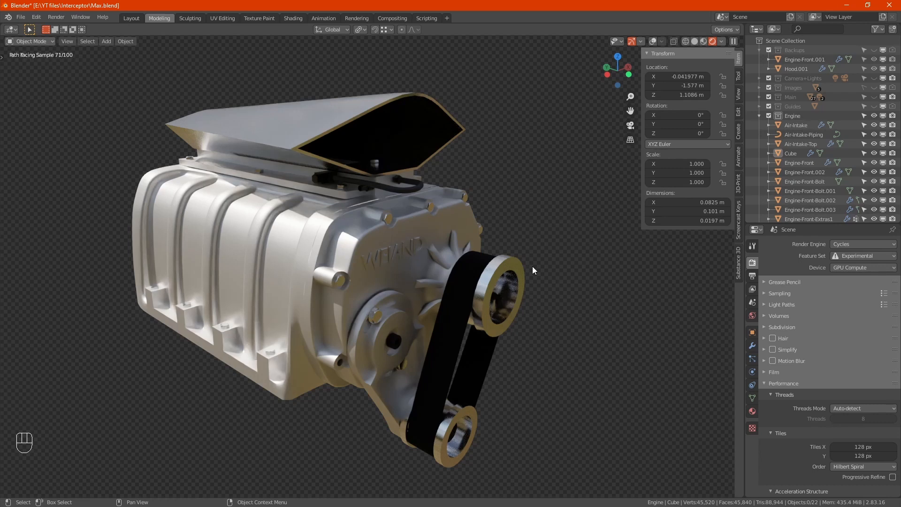
# - Hide the viewport's sidebar and save the Max.blend file
pyautogui.press('n')
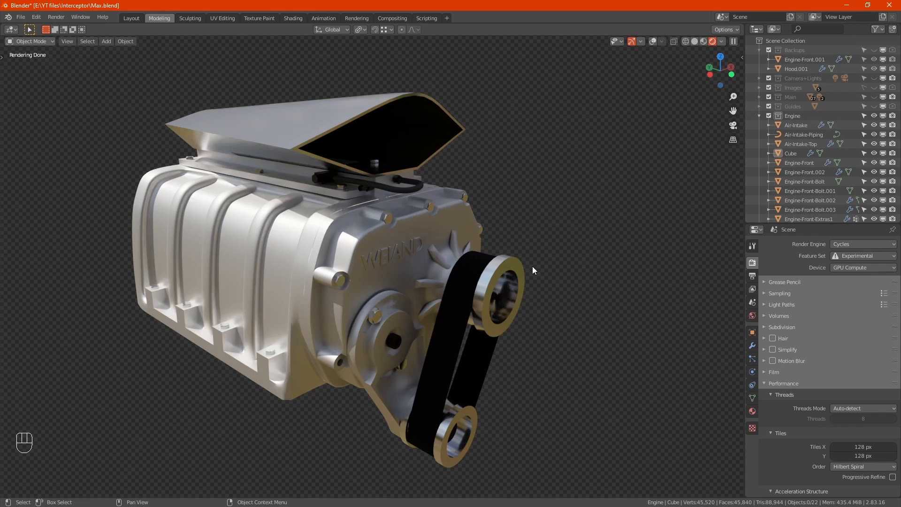
pyautogui.press('ctrl')
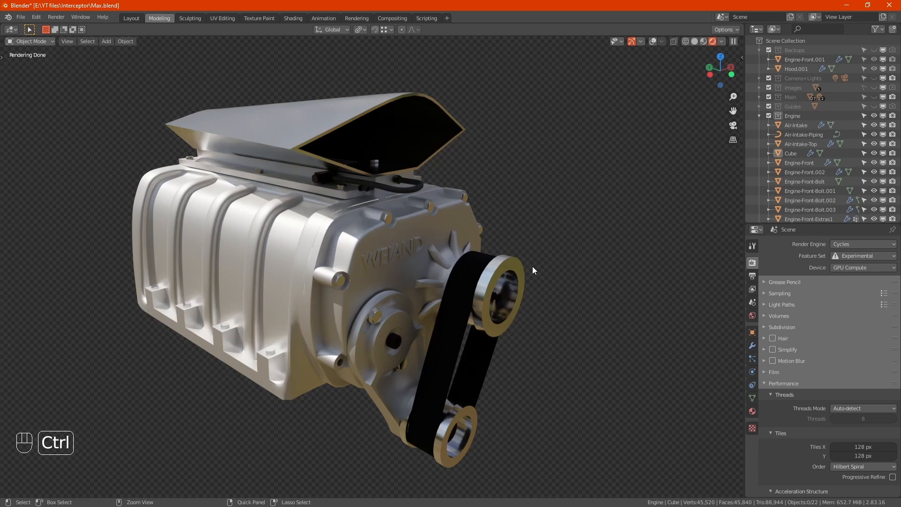
pyautogui.hotkey('ctrl', 's')
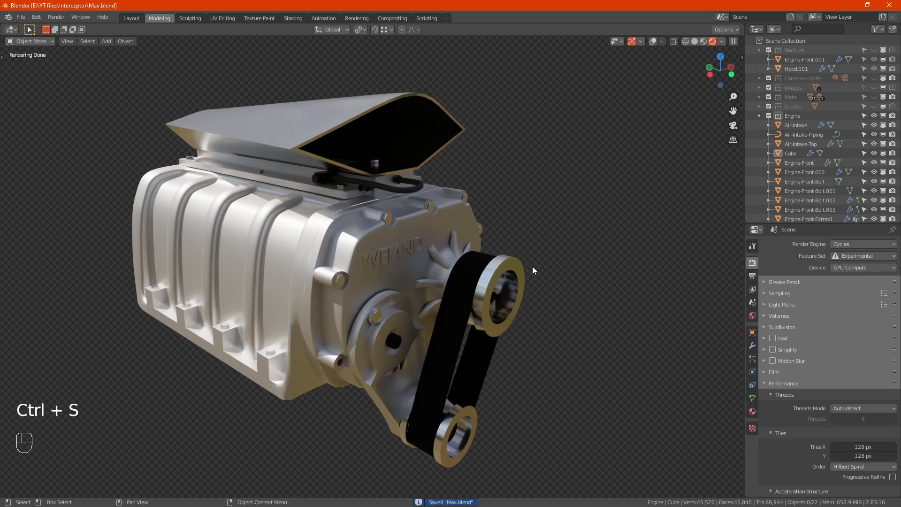